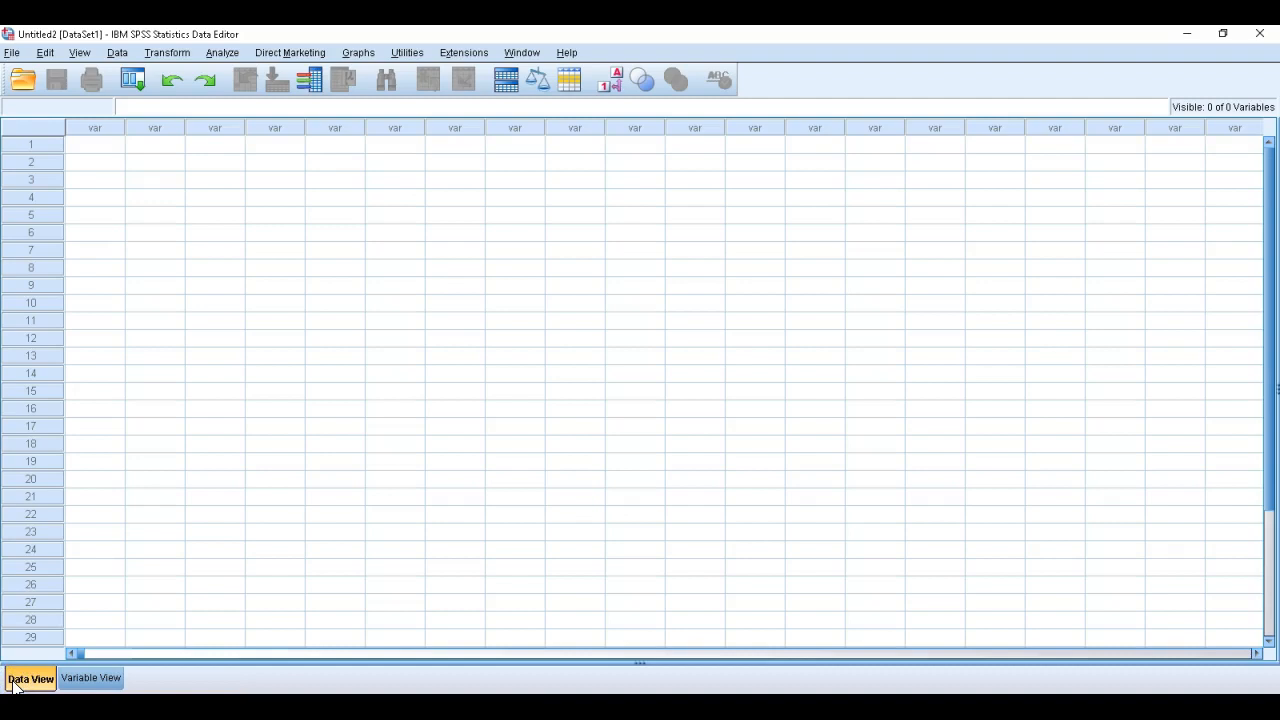
Compare the empty dataset's data view with its variable view, ending in the variable view
left_click(95, 682)
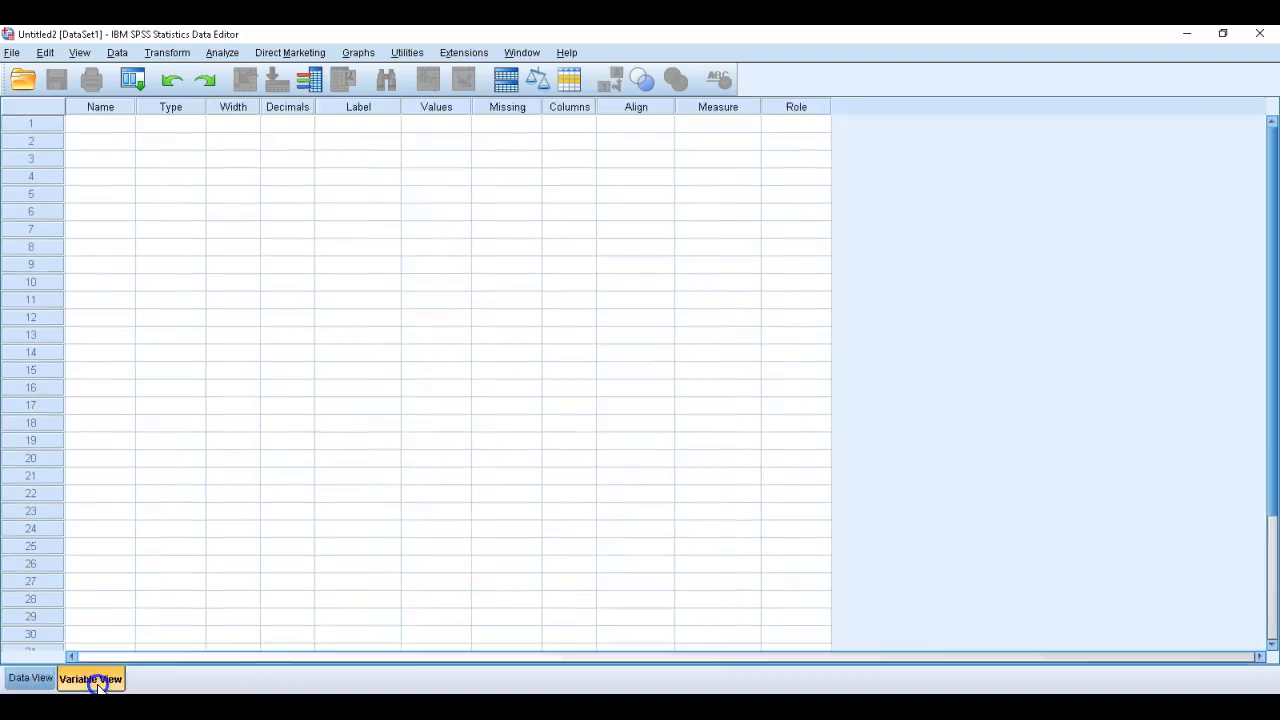
left_click(30, 678)
left_click(112, 684)
left_click(30, 679)
left_click(100, 682)
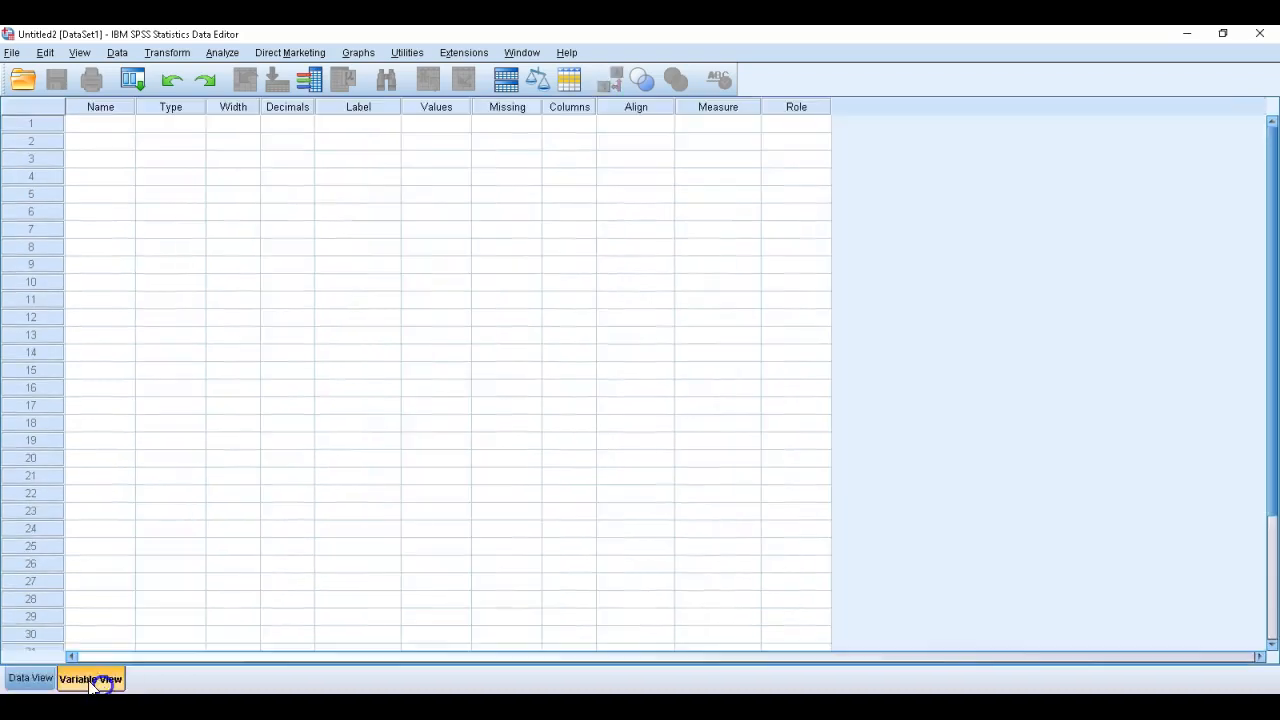
left_click(37, 681)
left_click(100, 679)
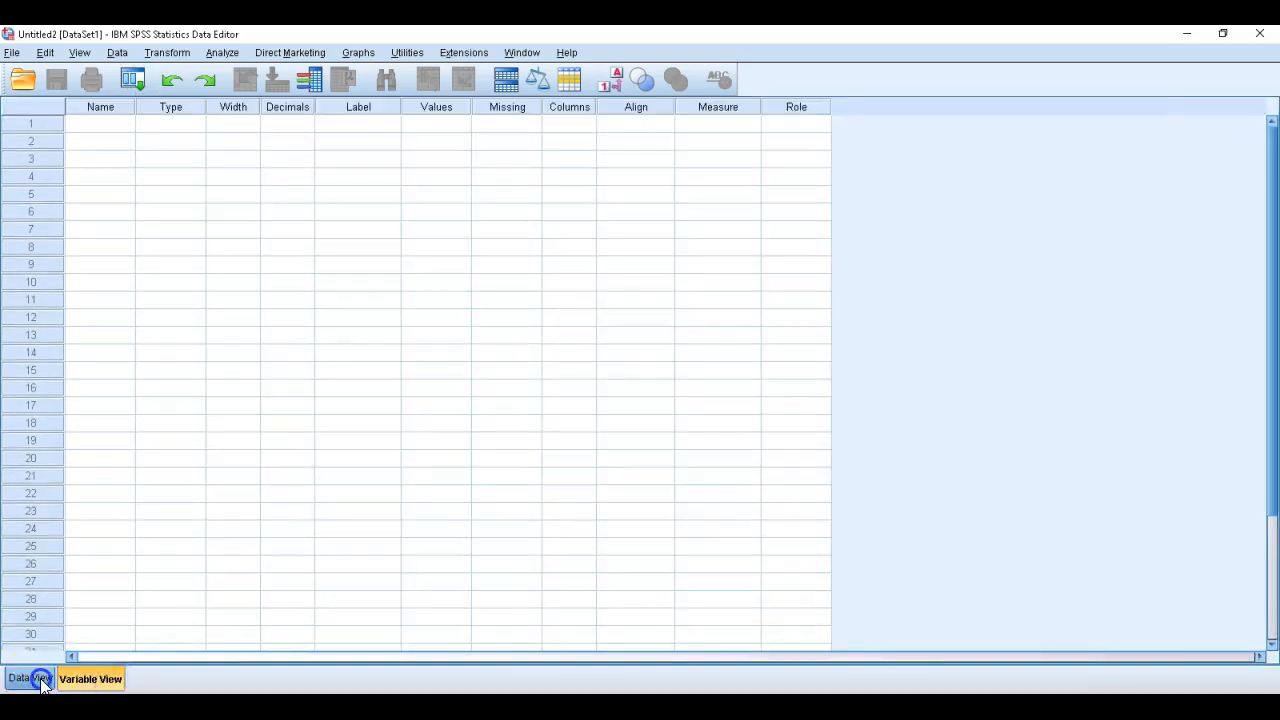
left_click(30, 679)
left_click(91, 682)
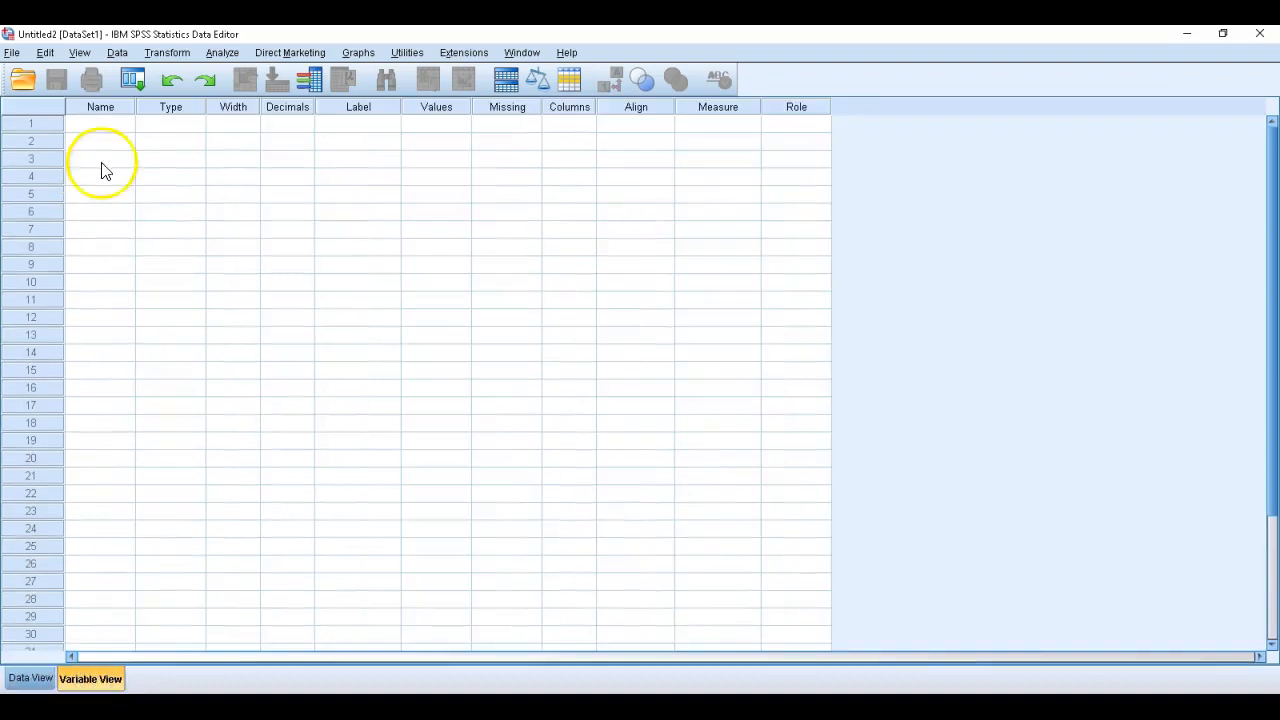
Define the first variable with the name Id
left_click(100, 124)
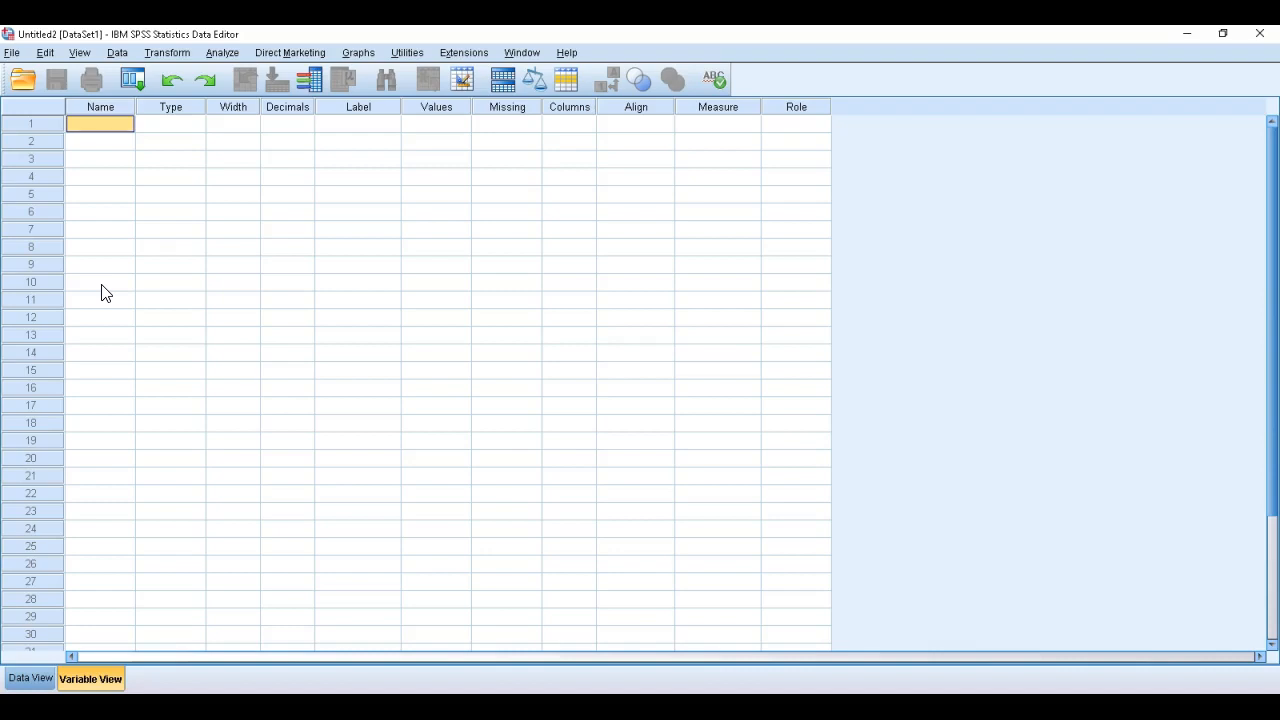
key("F2")
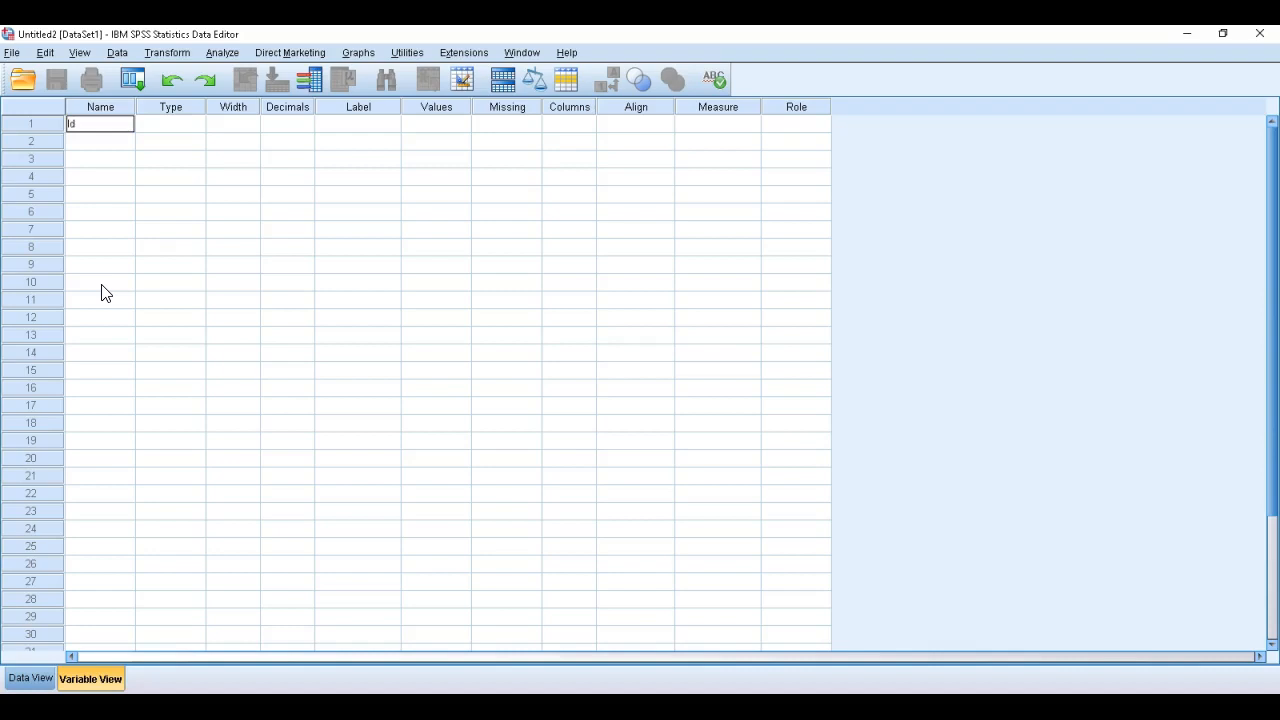
type("Id")
key("Return")
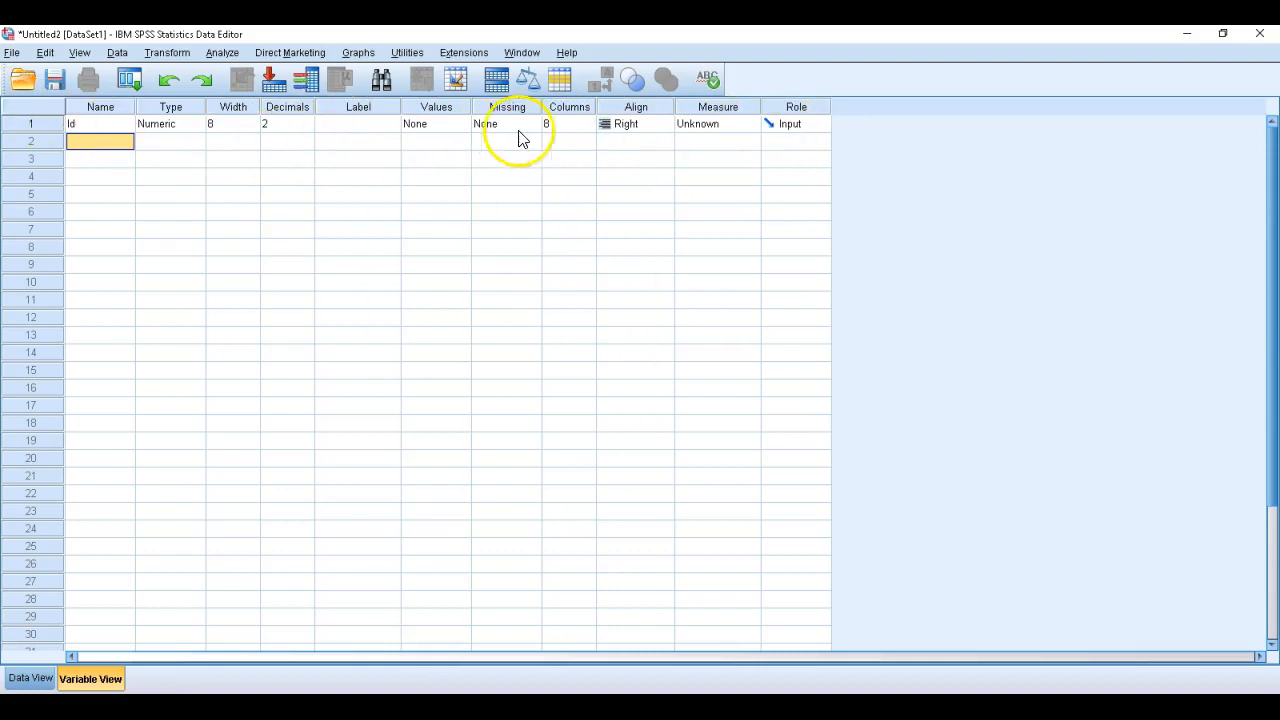
Define the second and third variables with the names Sex and Age
left_click(84, 143)
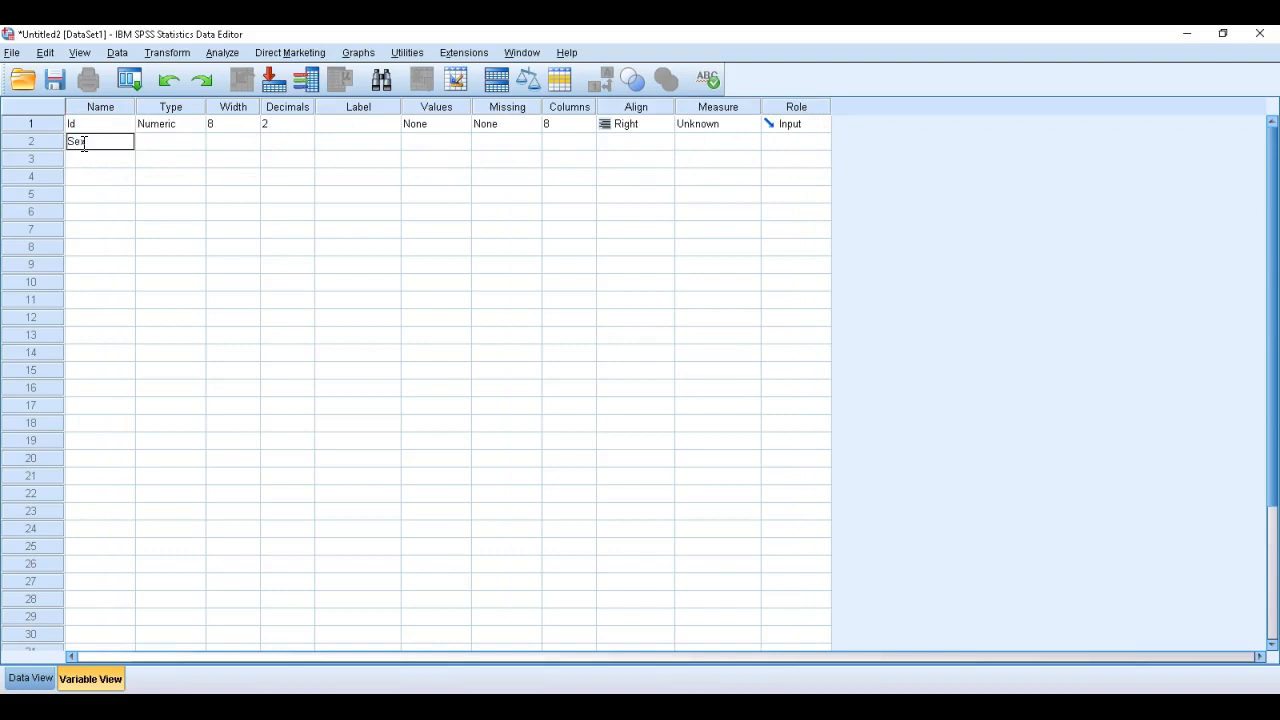
key("Return")
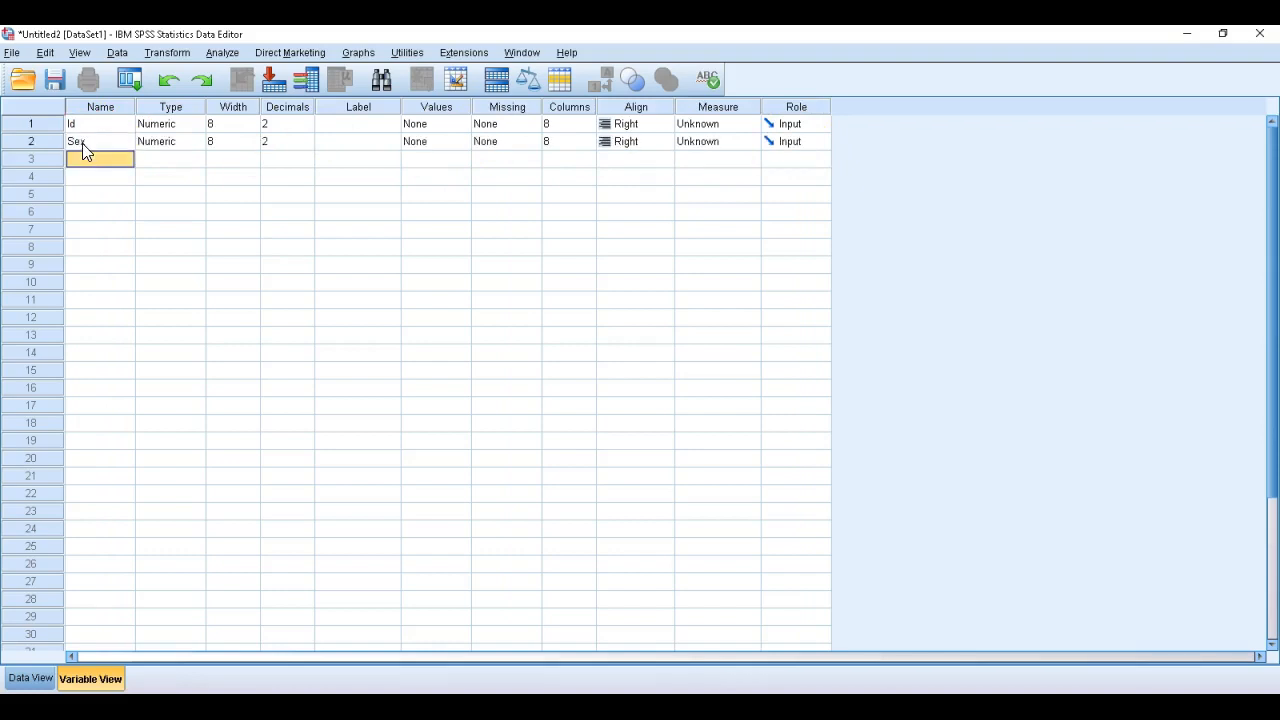
type("Age")
key("Return")
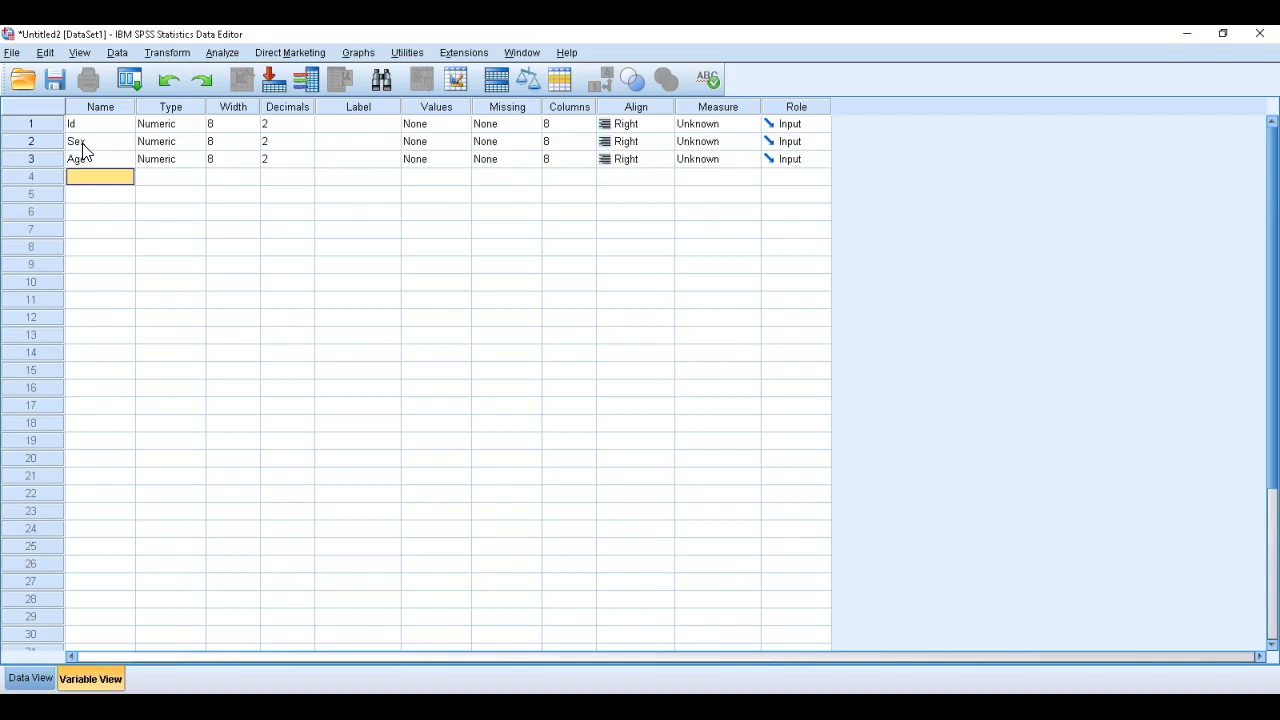
Define the fourth variable with the name Health_Status
left_click(87, 183)
left_click(86, 176)
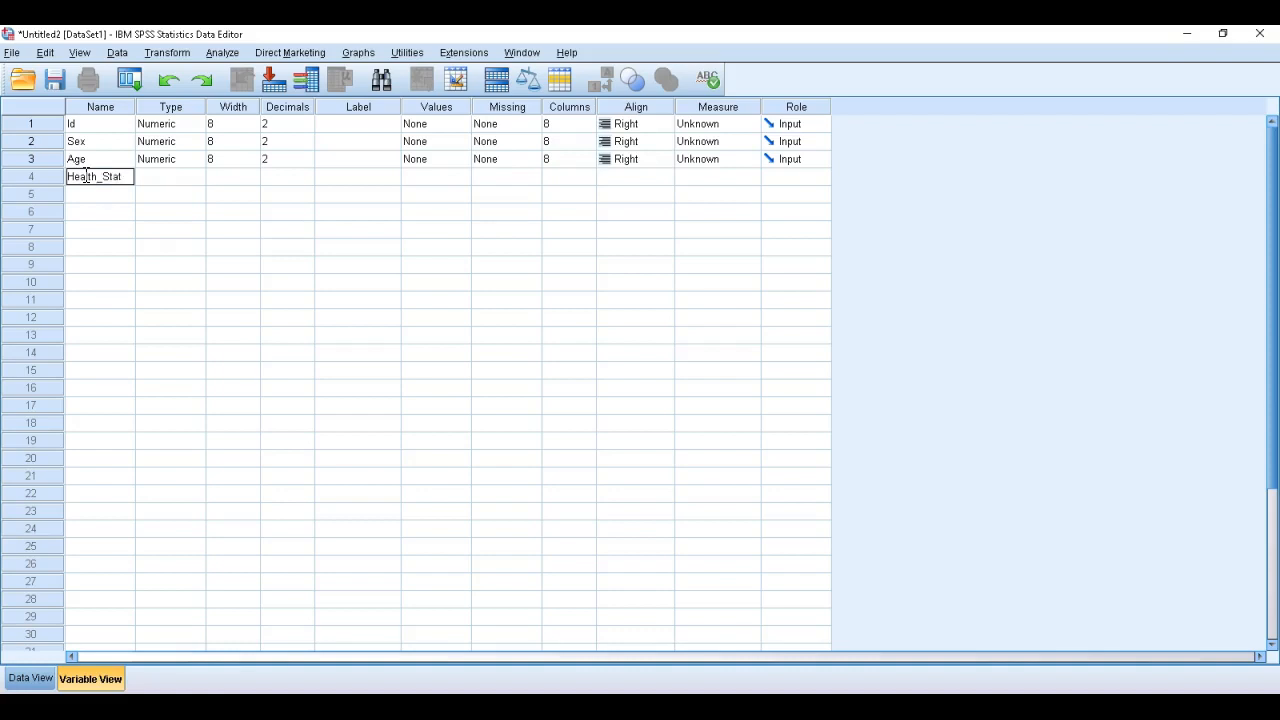
key("Return")
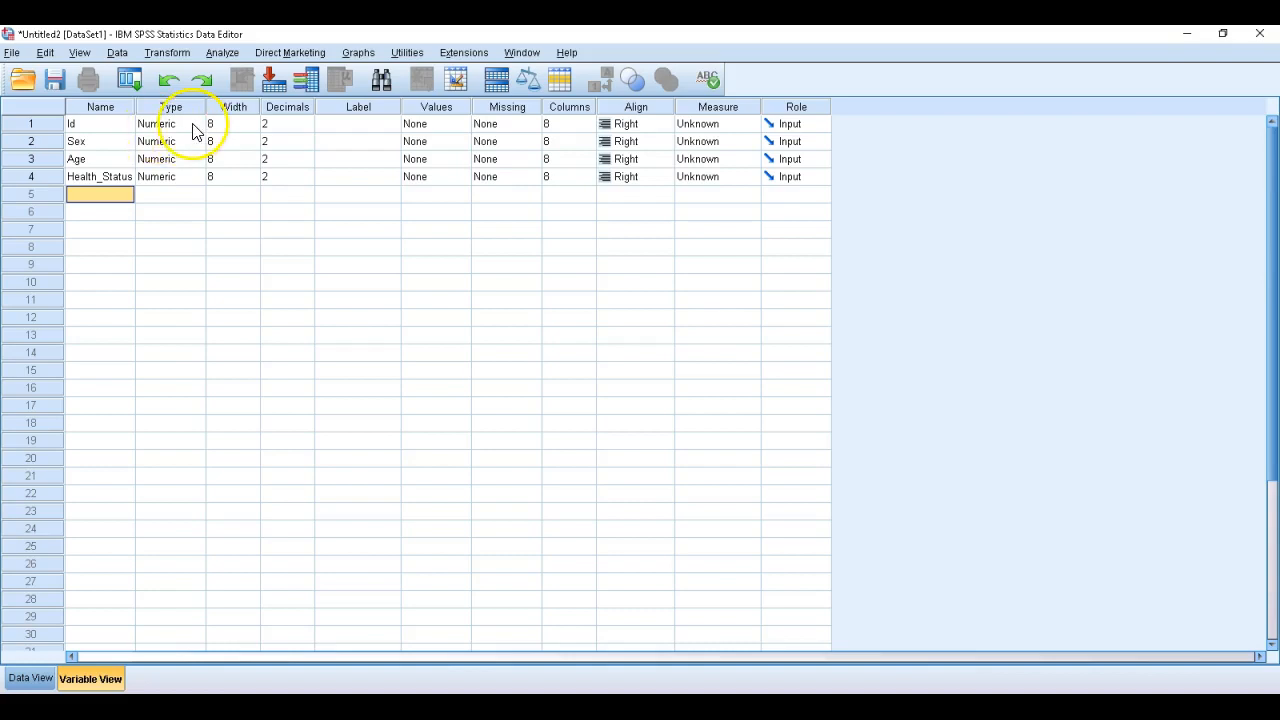
Review the Dollar, Date and String settings for the Id variable's type and keep it as Numeric
left_click(193, 125)
left_click(193, 124)
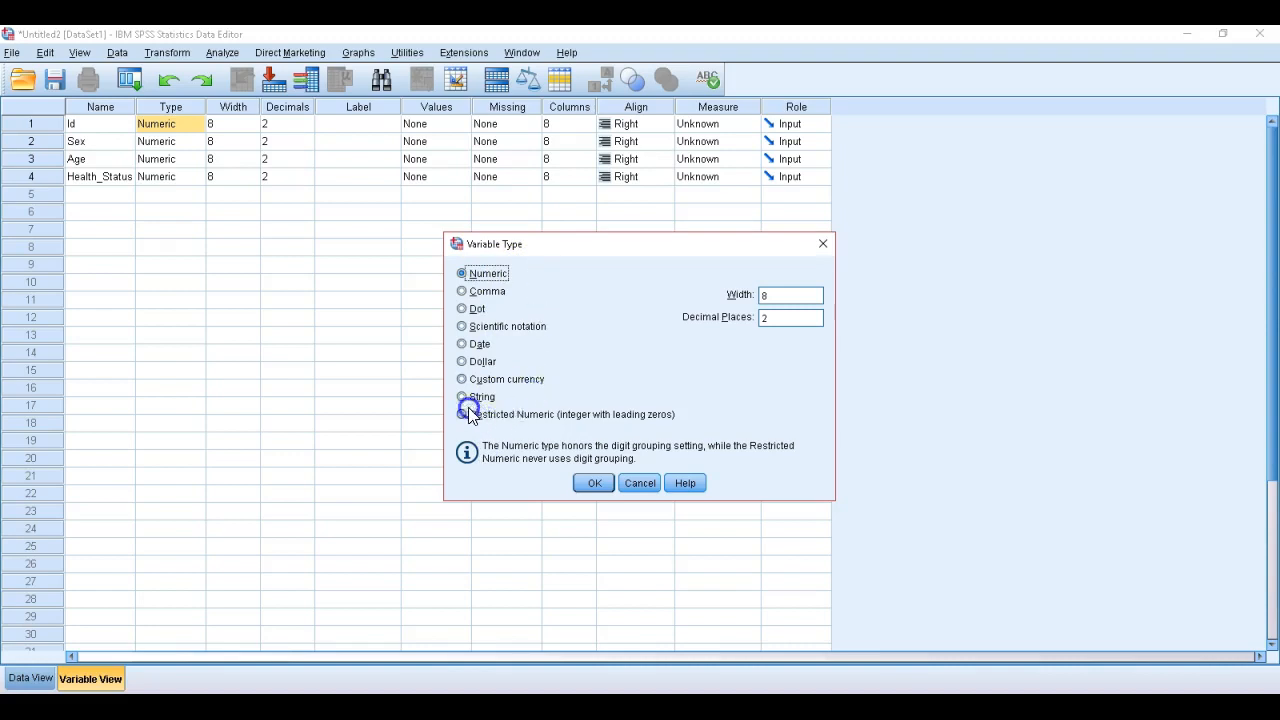
left_click(462, 361)
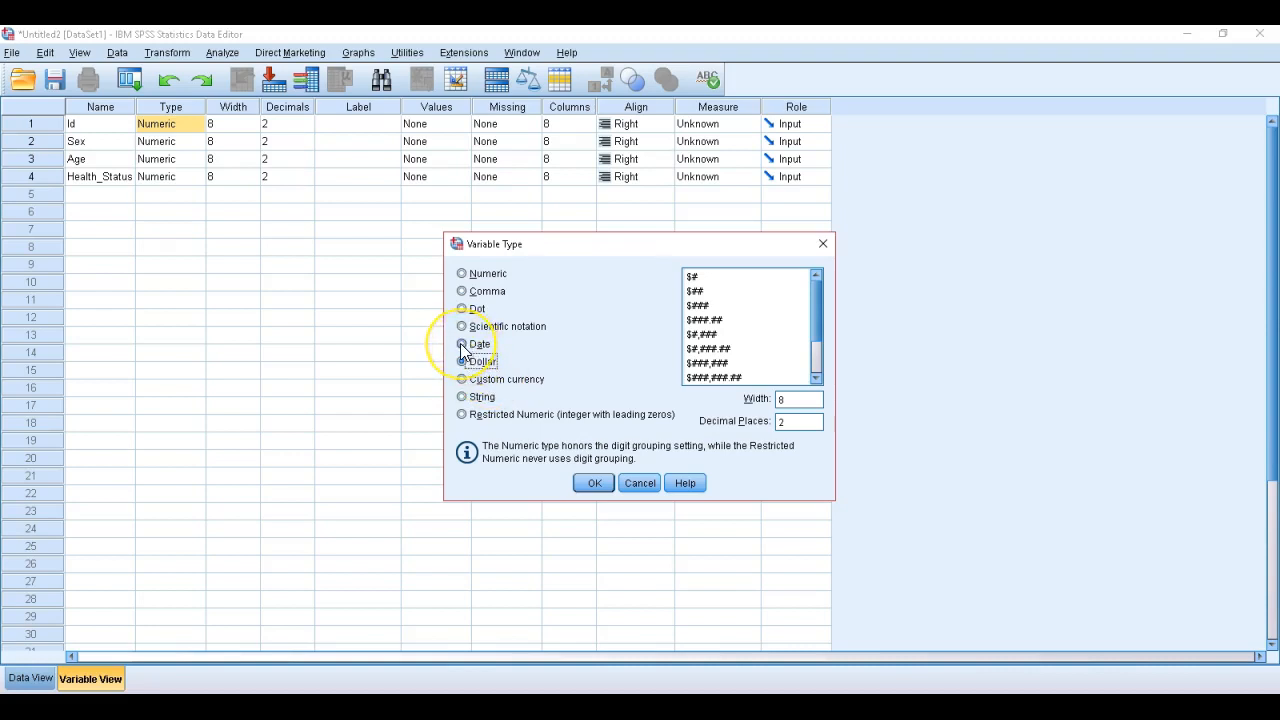
left_click(462, 344)
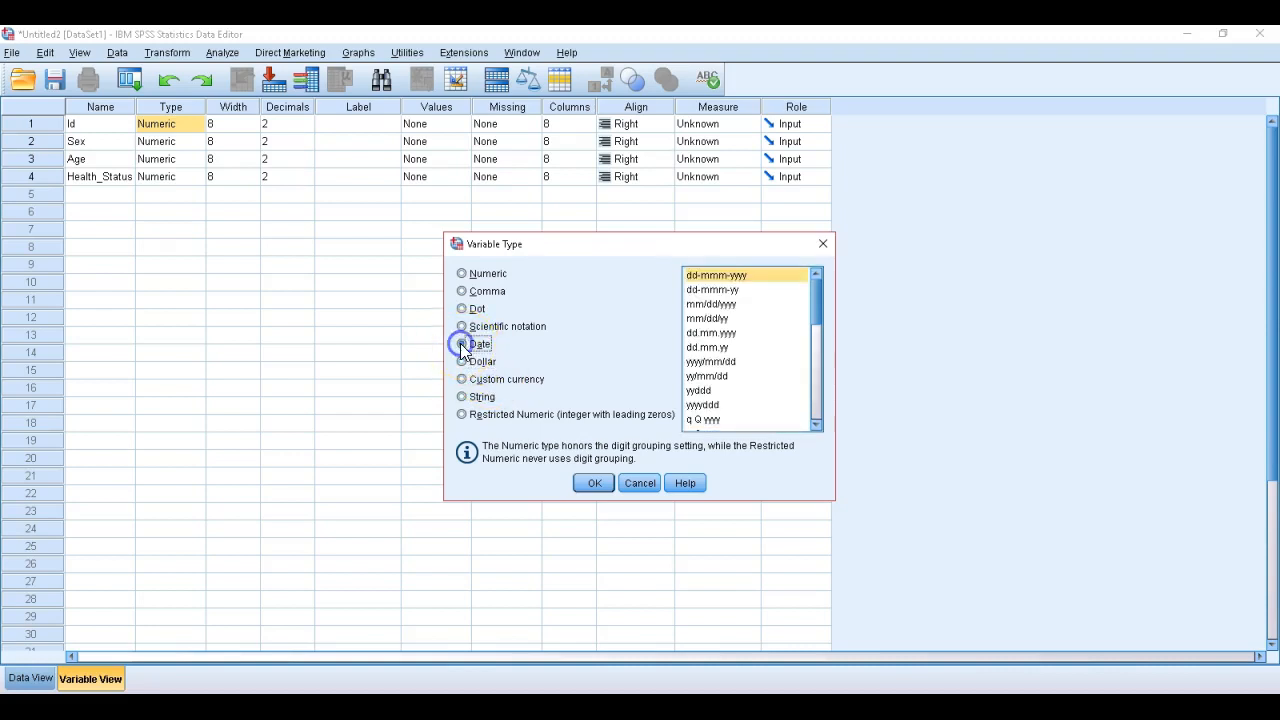
left_click(462, 397)
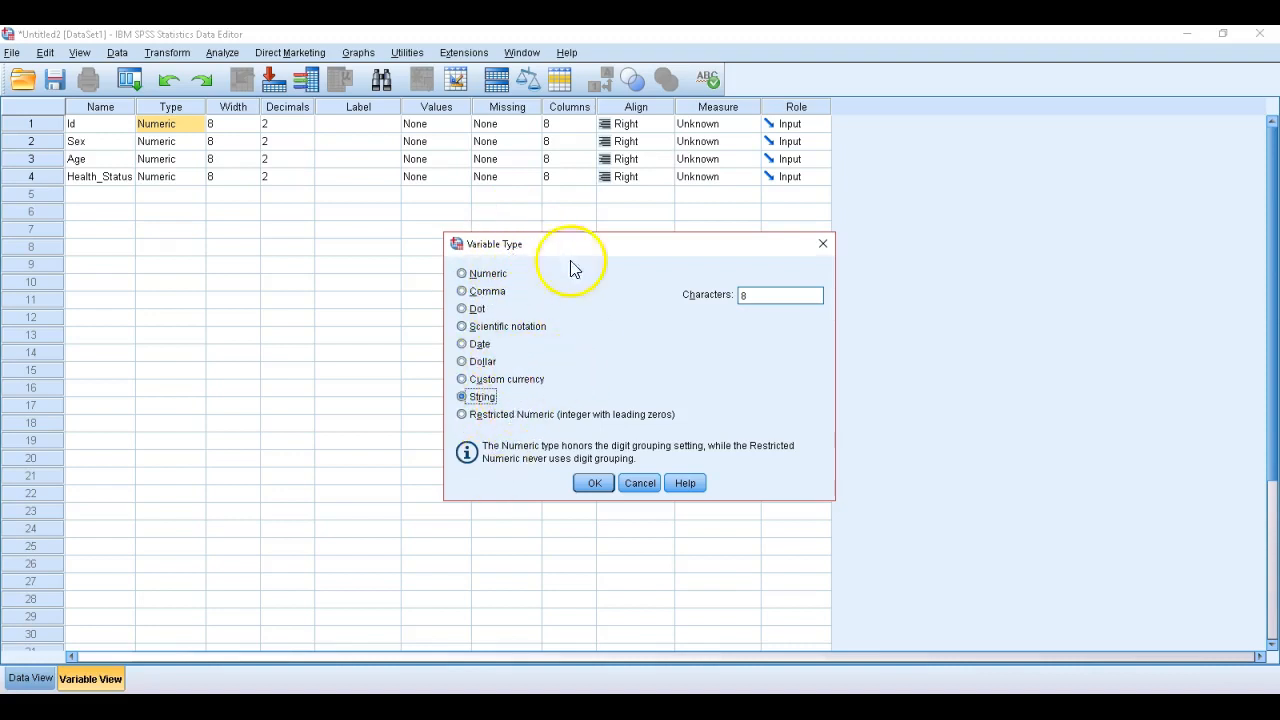
left_click(575, 338)
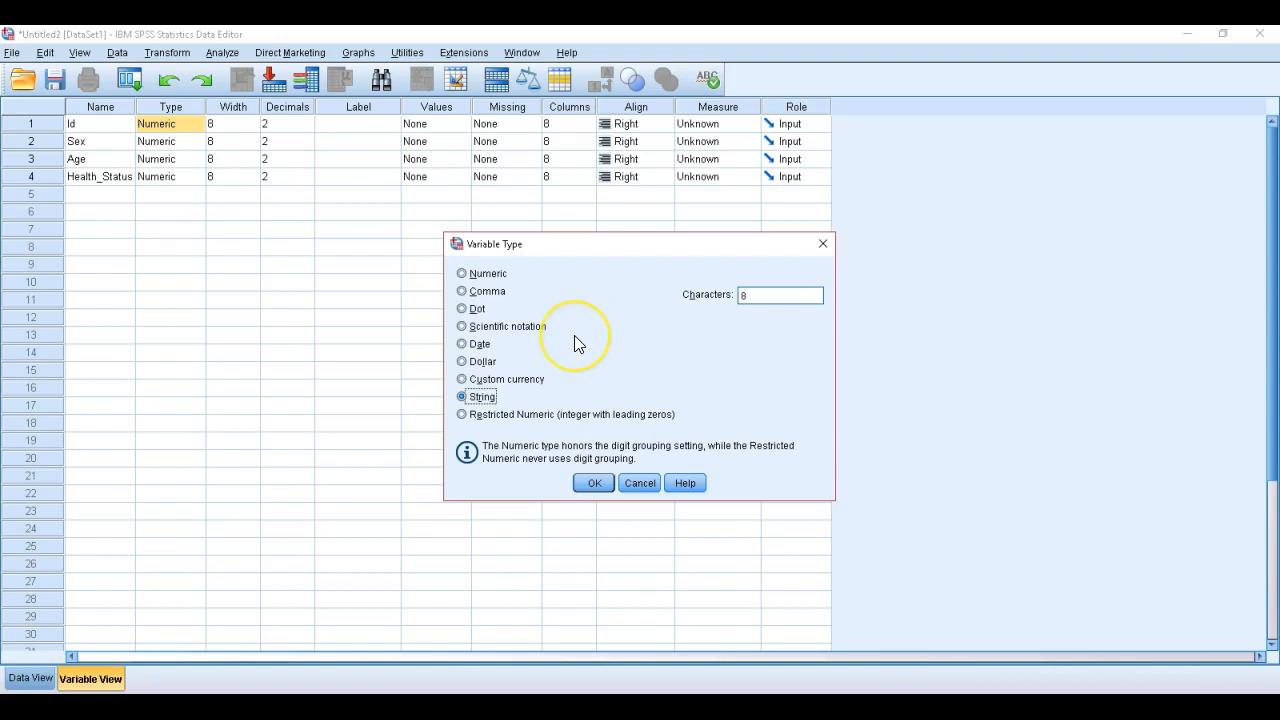
left_click(462, 273)
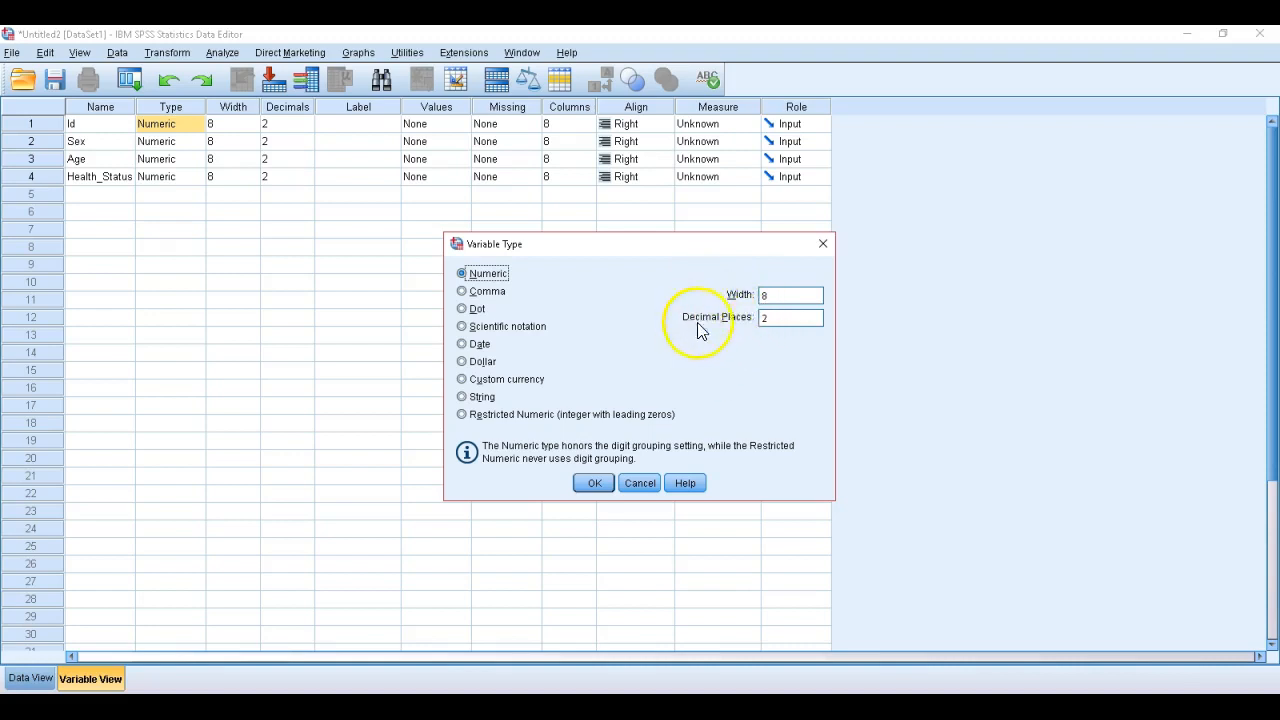
left_click(593, 484)
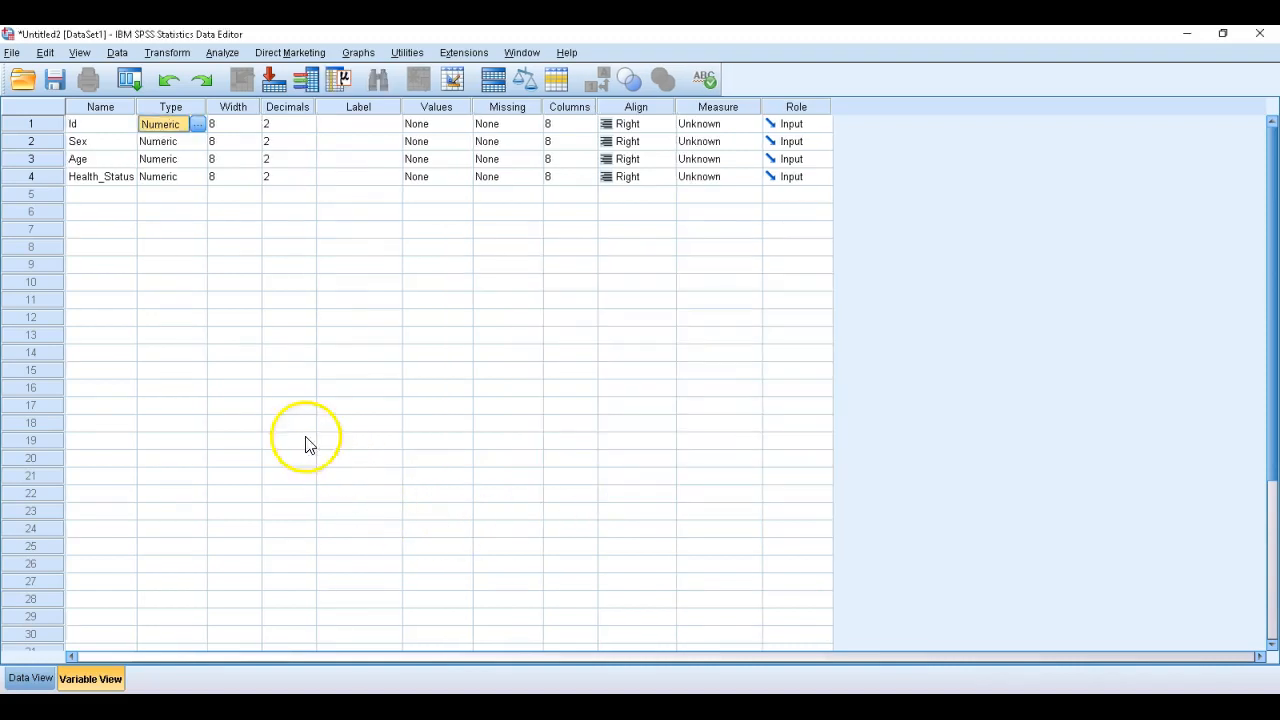
Try out other widths for the Id variable and return its width to 8
left_click(250, 123)
left_click(254, 128)
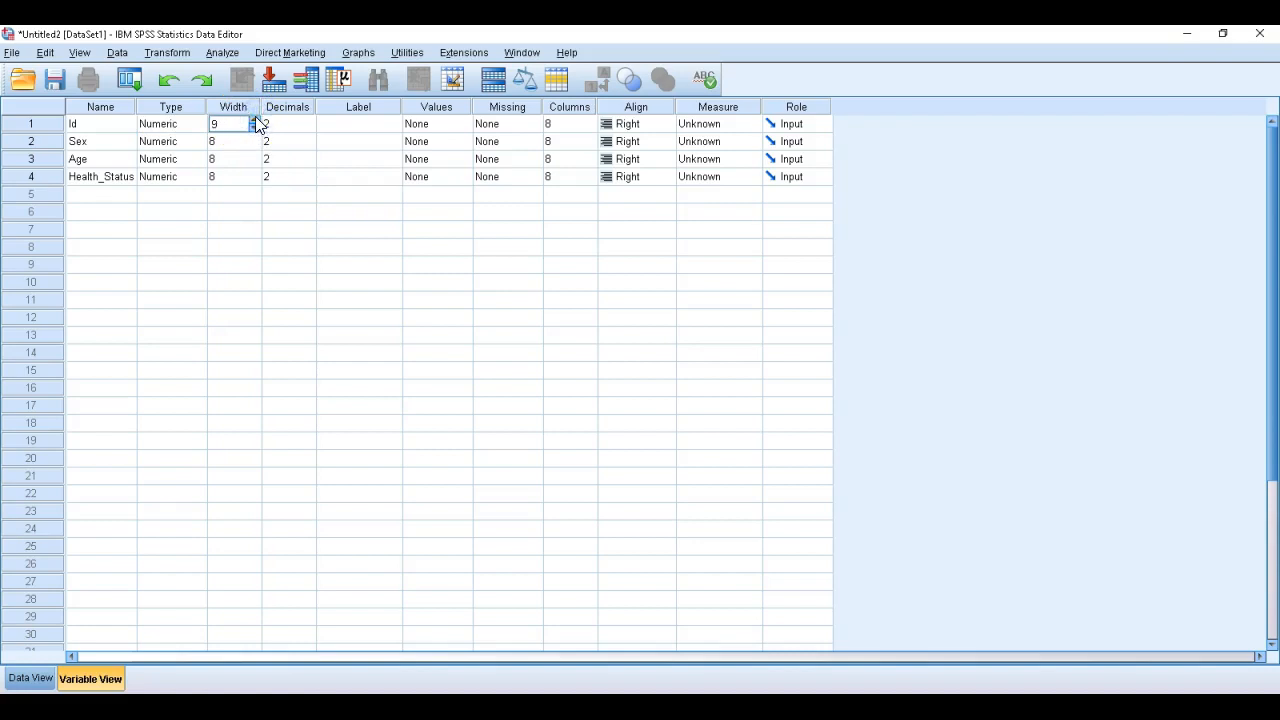
double_click(255, 129)
left_click(253, 118)
Set the Id variable's number of decimals to 0
left_click(306, 123)
left_click(309, 121)
left_click(309, 120)
left_click(308, 128)
left_click(308, 128)
Give the Id variable the label "identification of the participant"
left_click(342, 128)
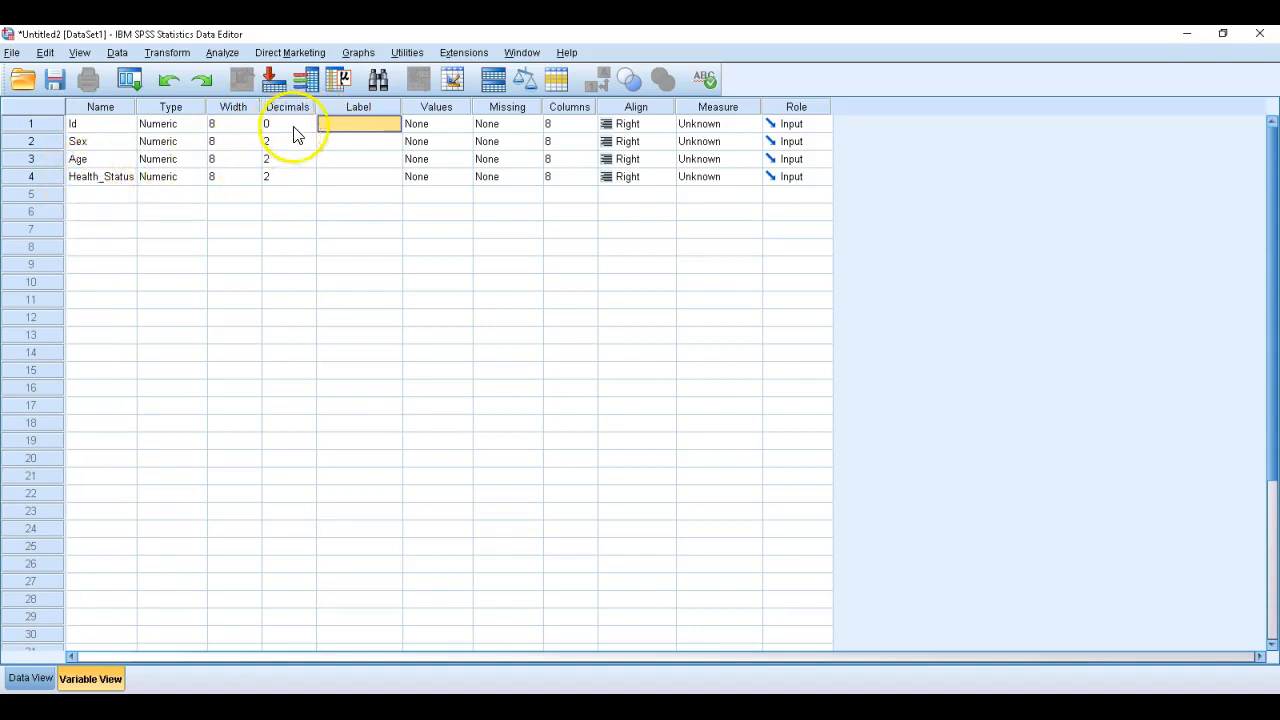
left_click(331, 125)
type("i")
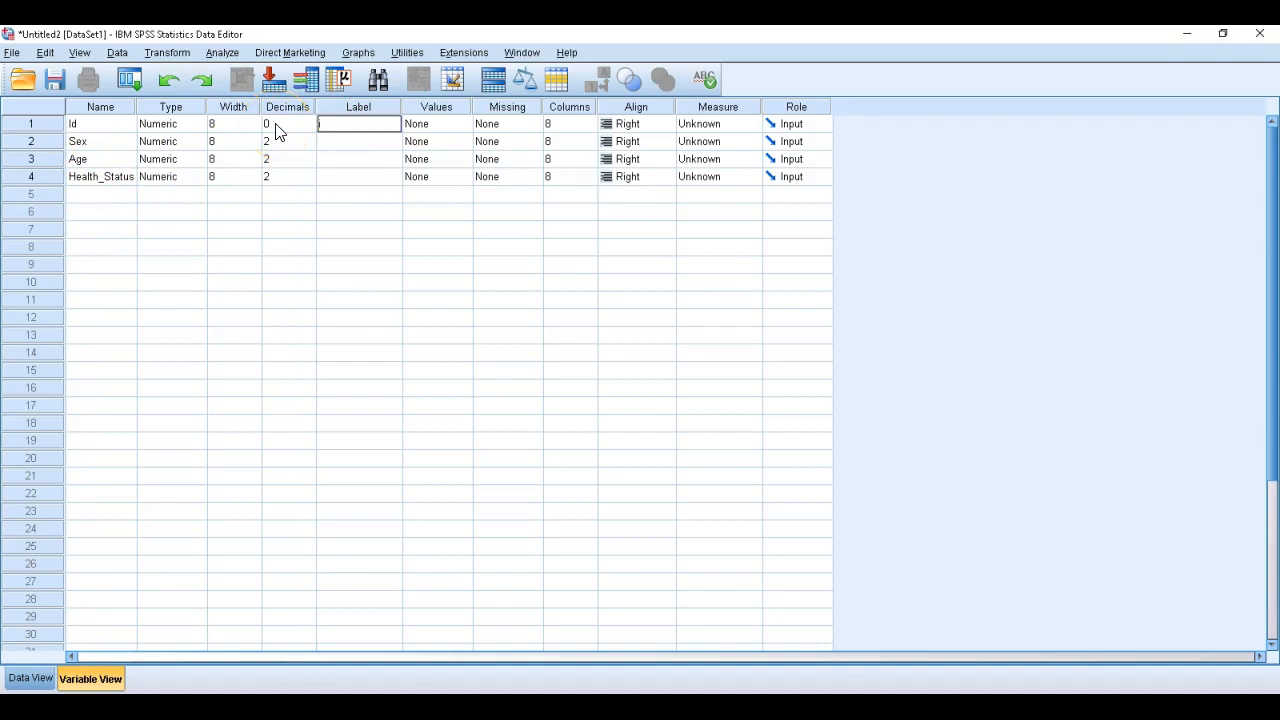
type("eny")
key("BackSpace")
type("e participant")
Give the Sex variable the label "gender of participant"
left_click(333, 149)
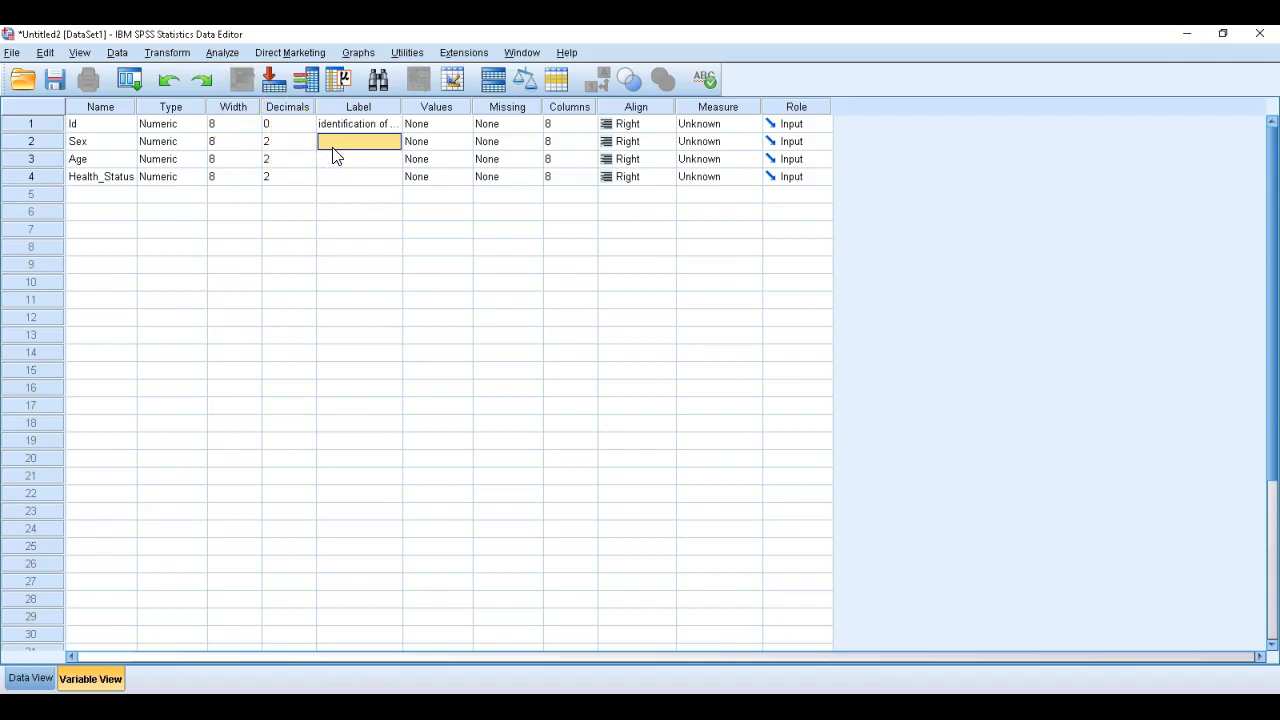
type("g")
type("ender of participant")
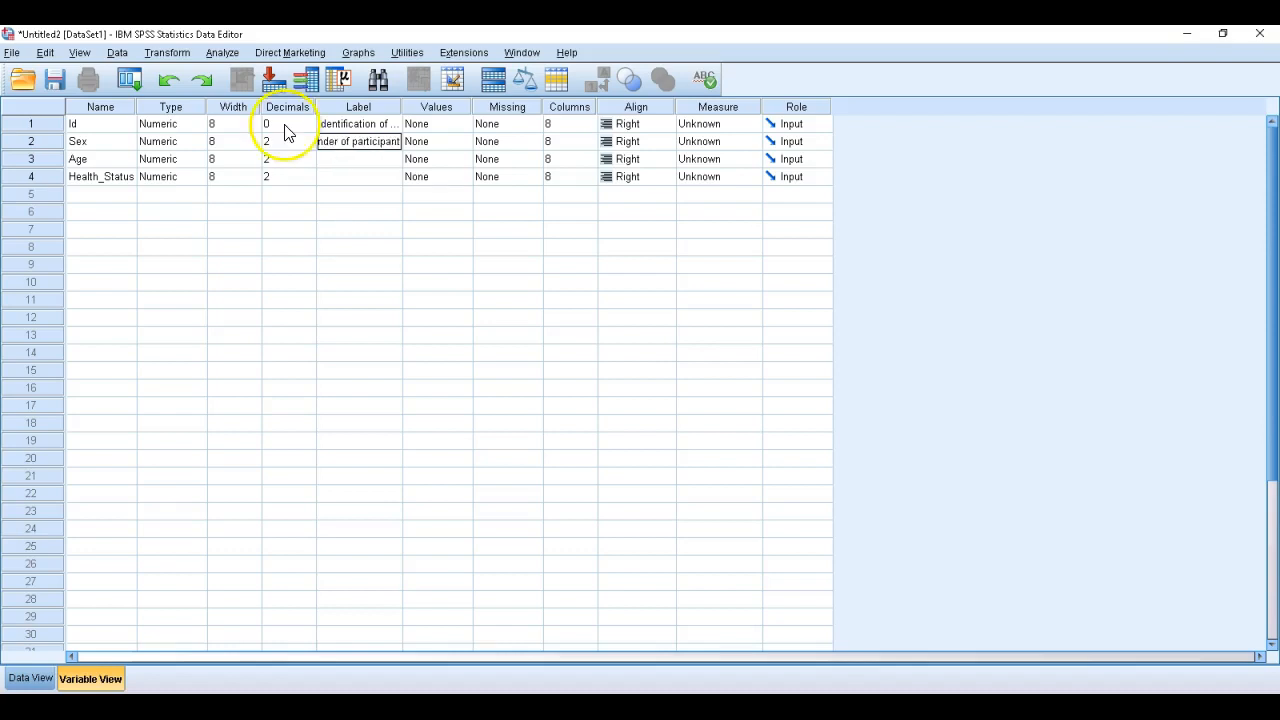
Give the Age variable the label "age at interview"
left_click(347, 160)
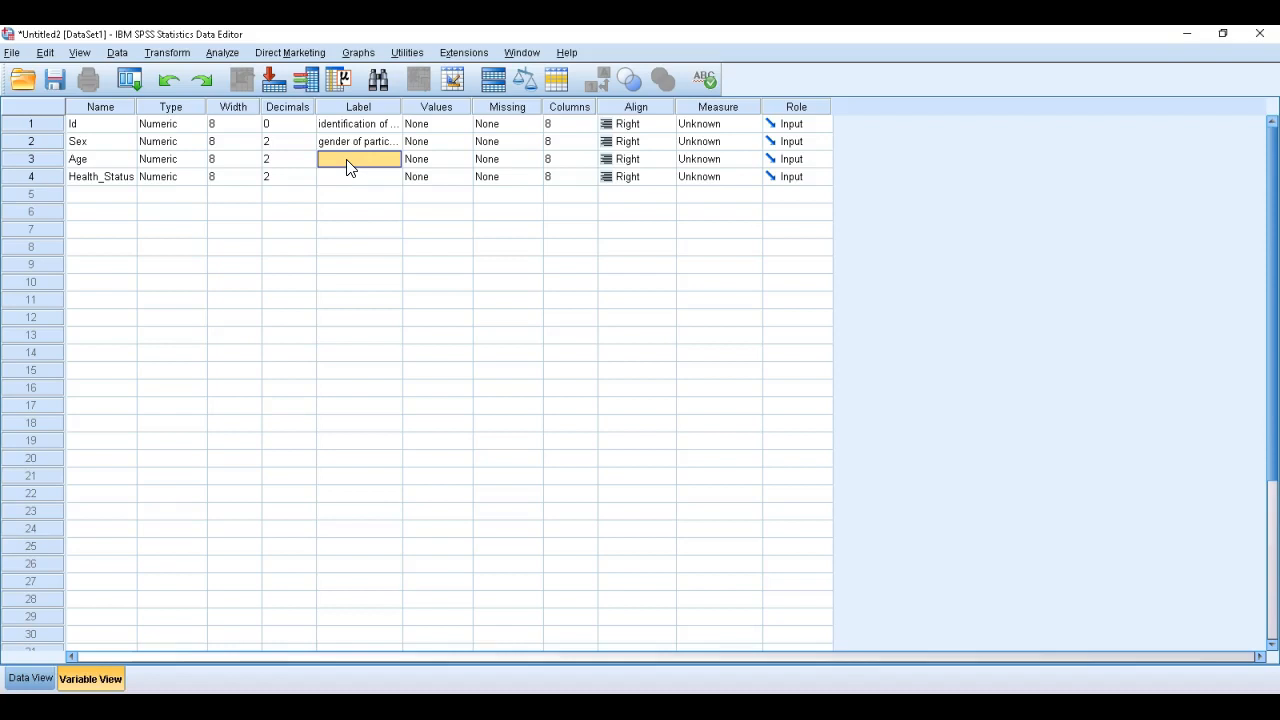
type("age at interview")
Give the Health_Status variable the label "Self-reported health status"
left_click(332, 181)
left_click(331, 179)
type("S")
type("elf-re")
type("ported h")
type("ealth stat")
type("us")
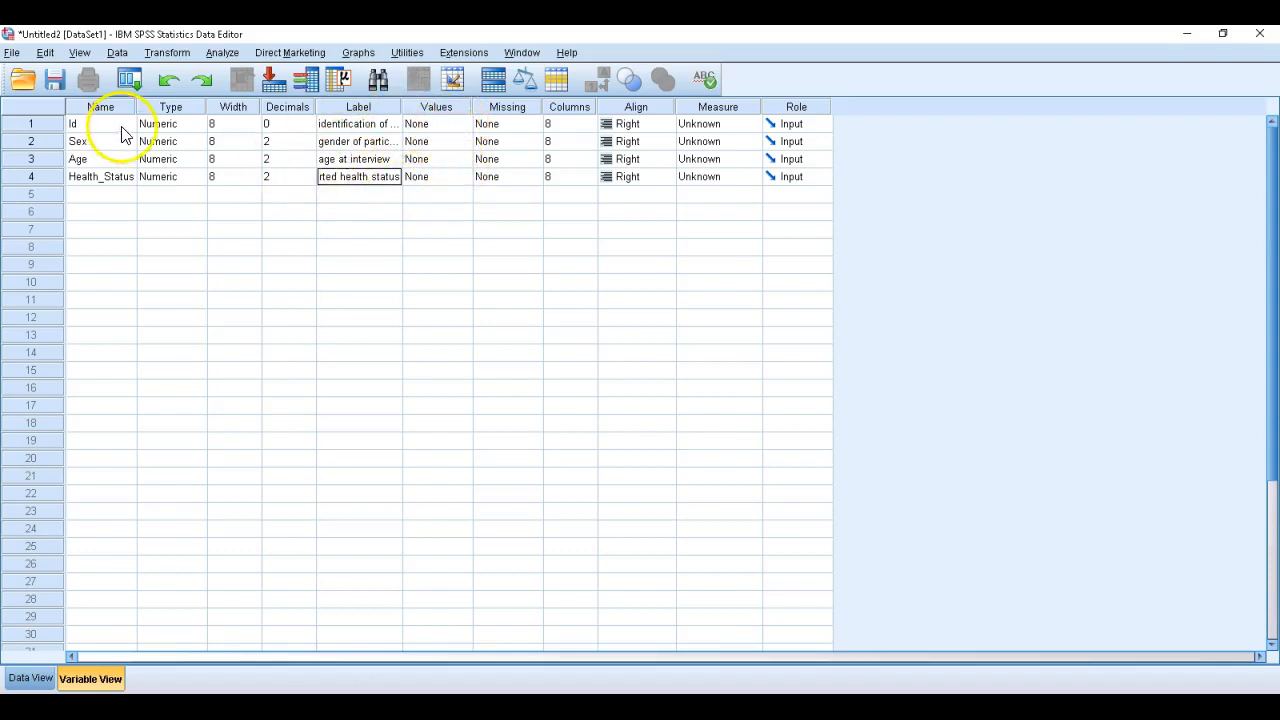
Add a value label to the Sex variable that codes 1 as Male
left_click(462, 145)
left_click(462, 145)
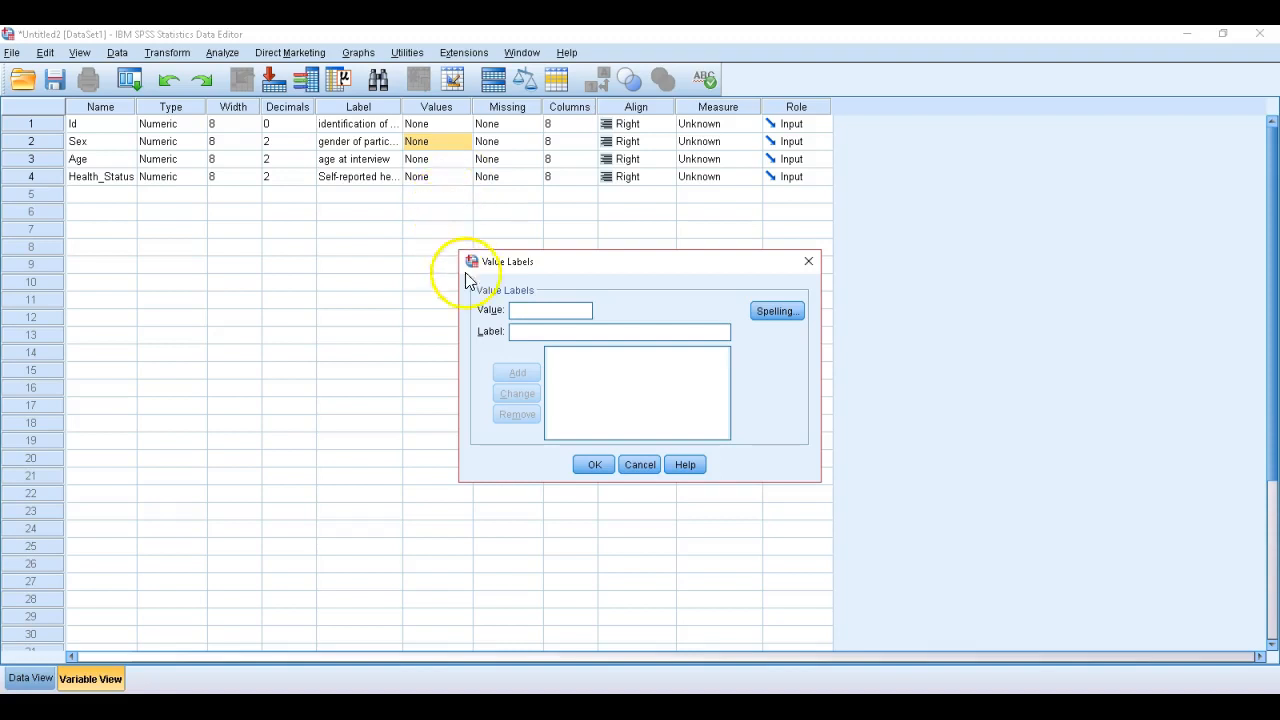
type("1")
left_click(518, 331)
type("Male")
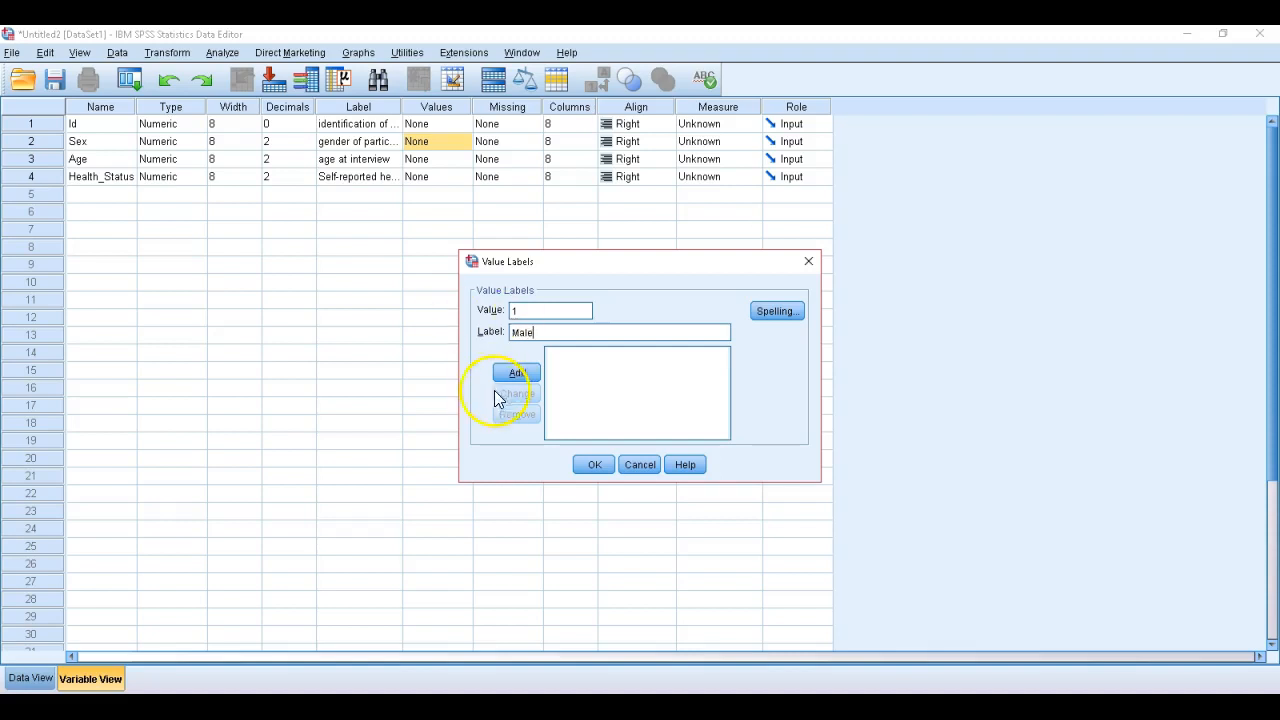
left_click(516, 370)
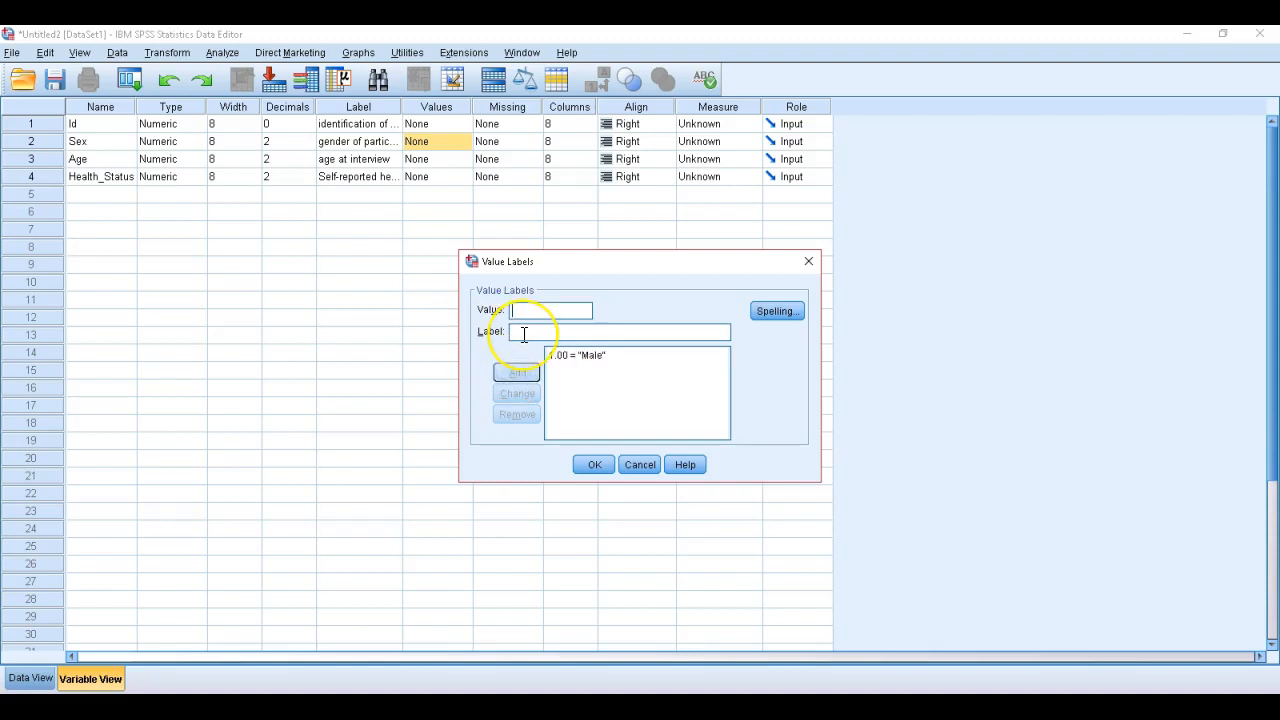
Add a second value label to the Sex variable coding 2 as Female, and apply the value labels
type("2")
left_click(523, 330)
type("Female")
left_click(517, 374)
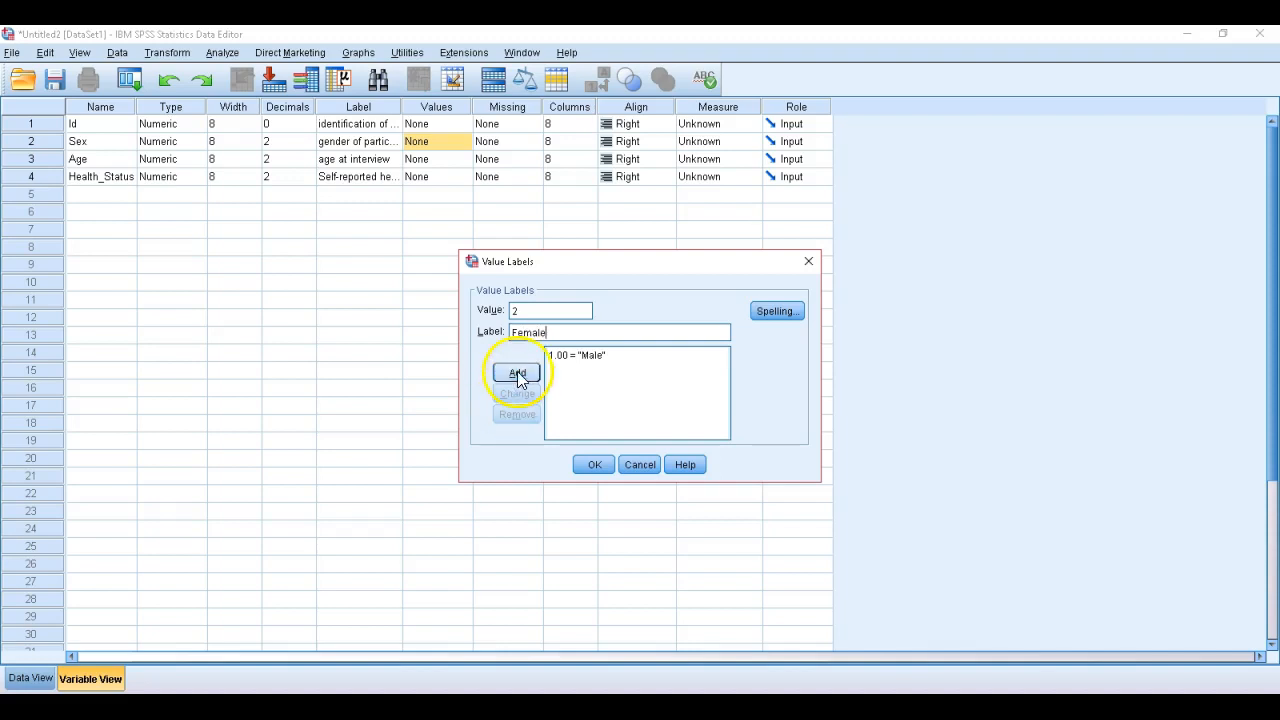
left_click(594, 466)
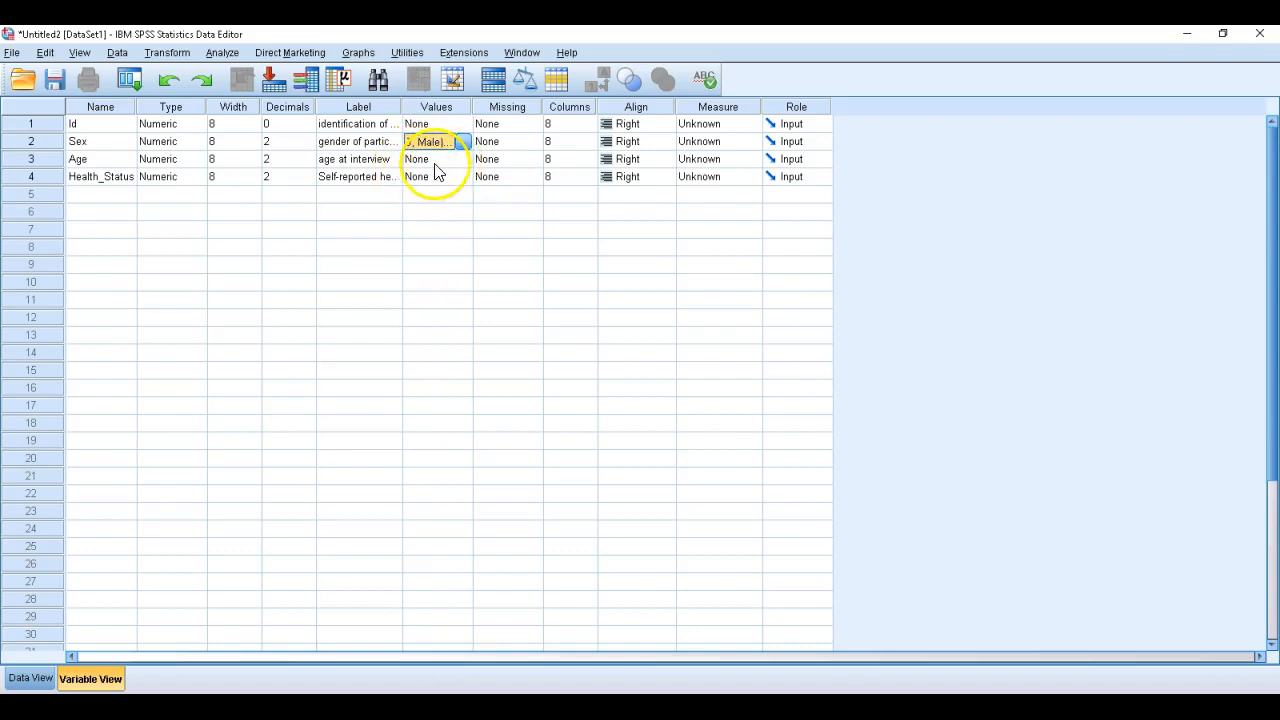
Add a value label to the Health_Status variable that codes 0 as Poor
left_click(440, 176)
left_click(463, 177)
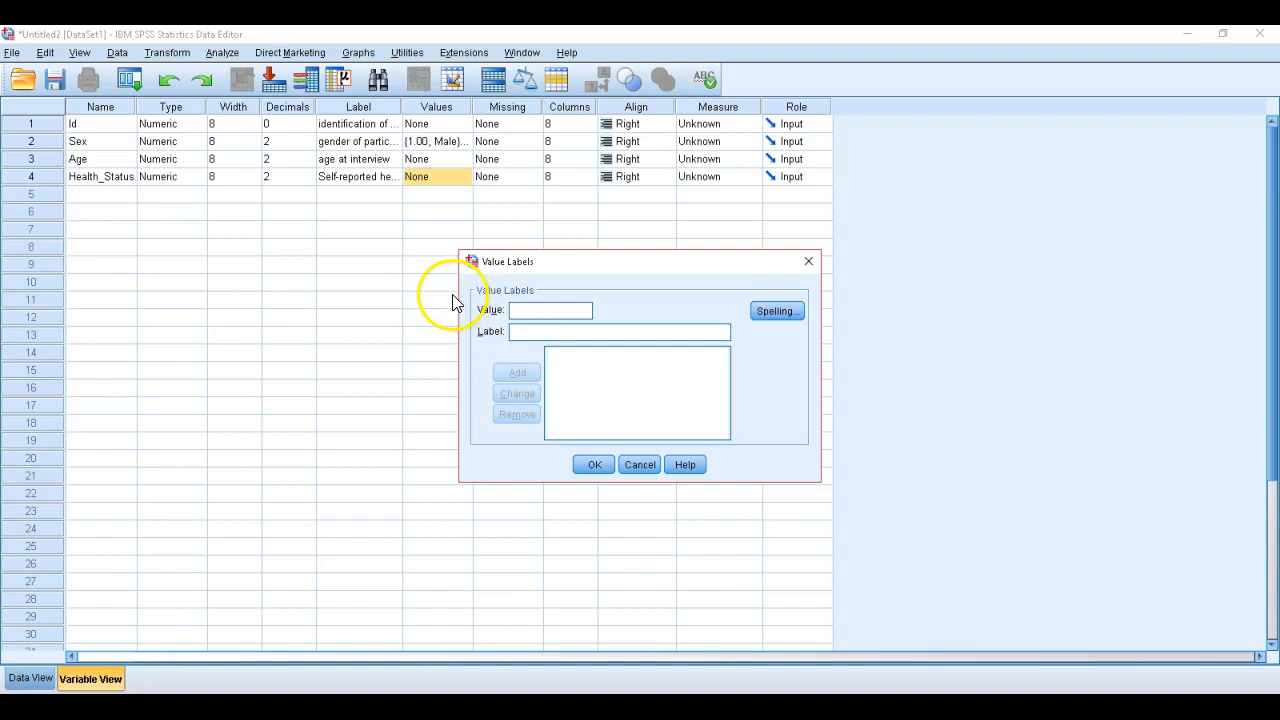
type("0")
left_click(514, 333)
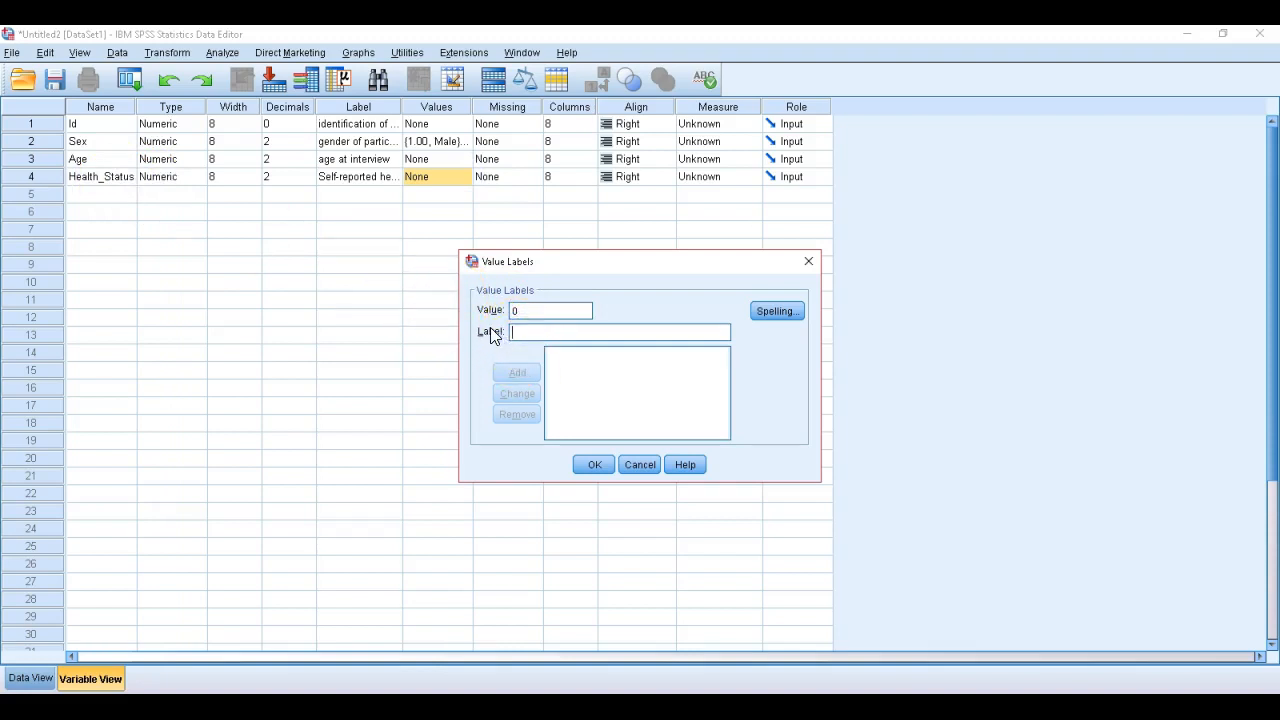
type("Poor")
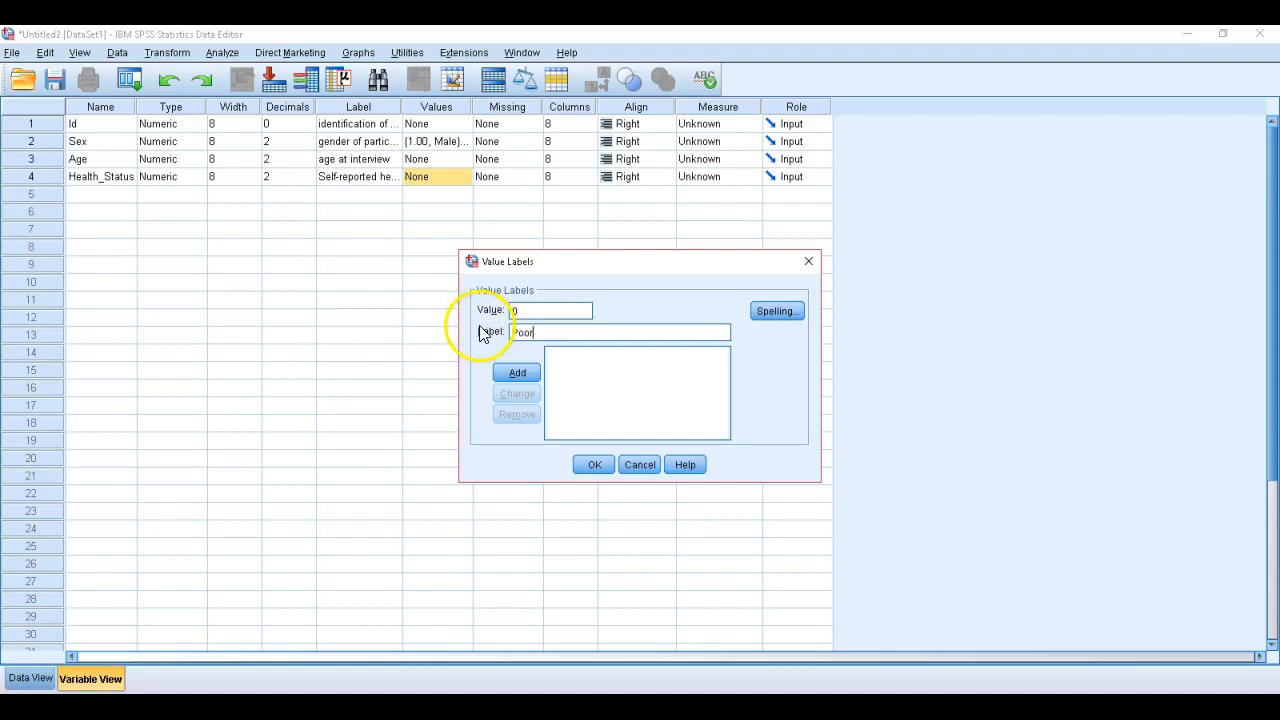
left_click(518, 371)
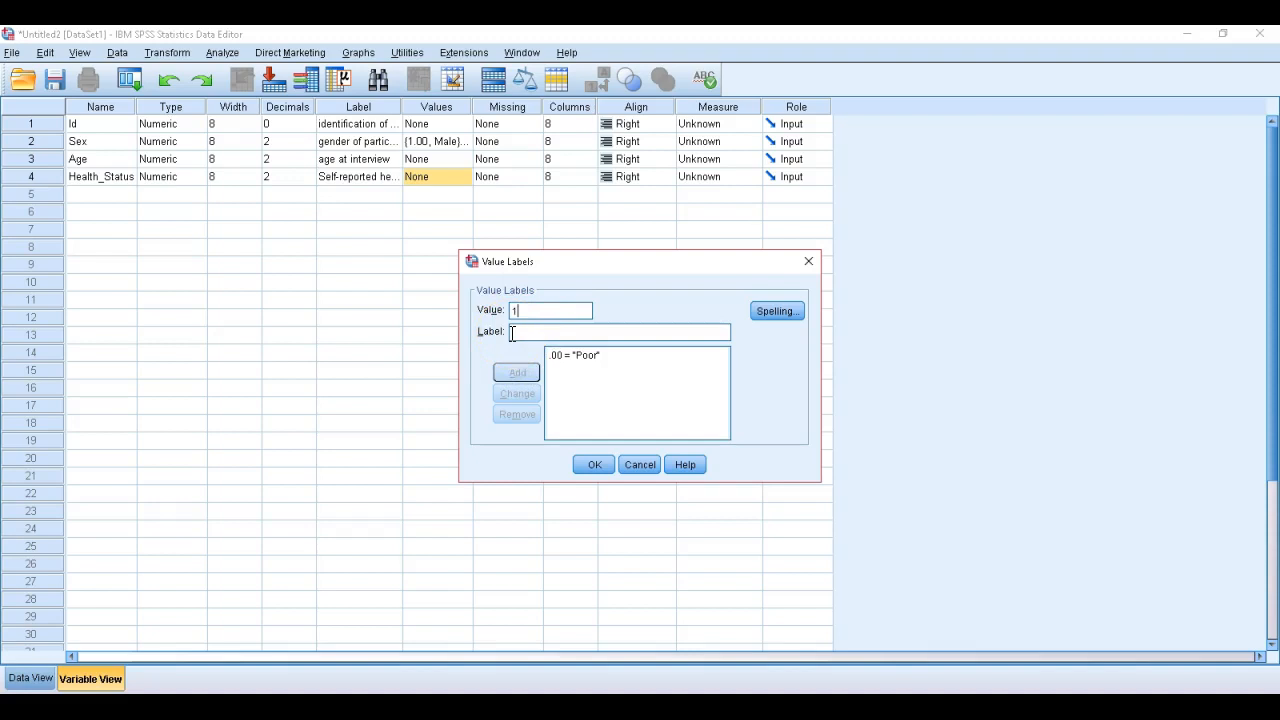
Add a value label to the Health_Status variable that codes 1 as Good
left_click(517, 332)
type("Good")
left_click(517, 372)
Add a third Health_Status value label coding 2 as Excellent, and apply the value labels
type("2")
left_click(516, 331)
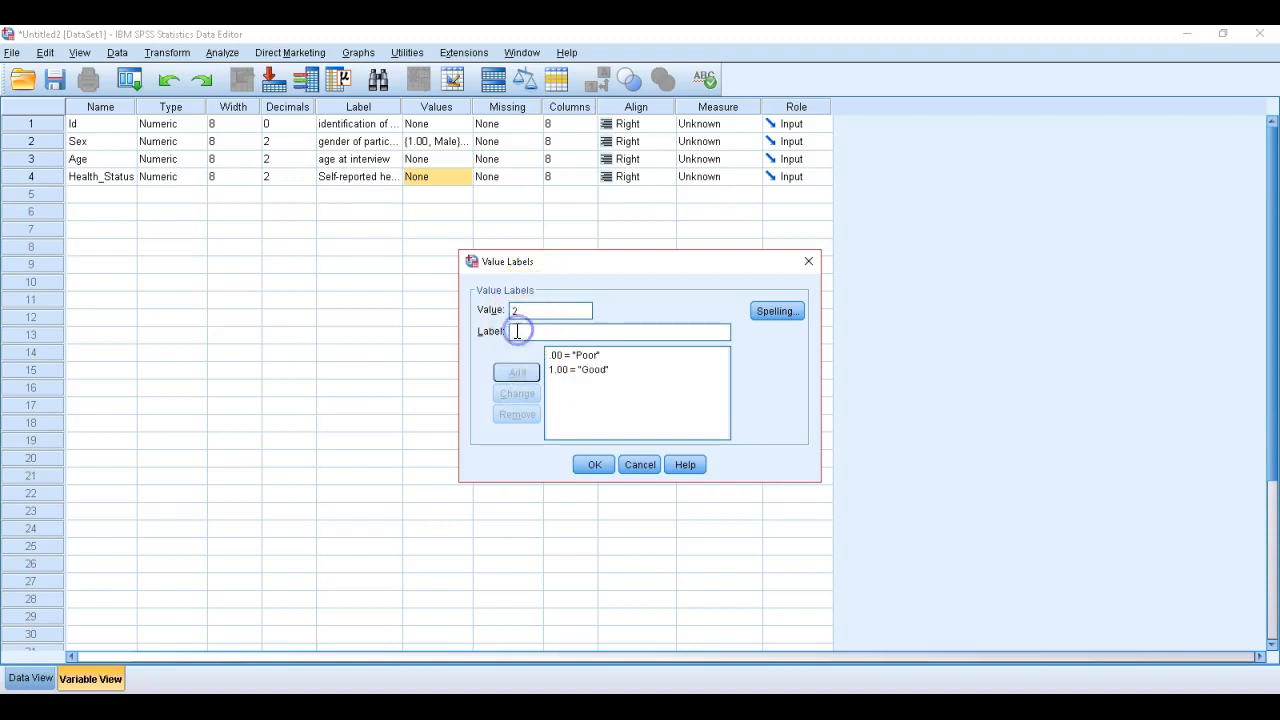
type("B")
type("xcellent")
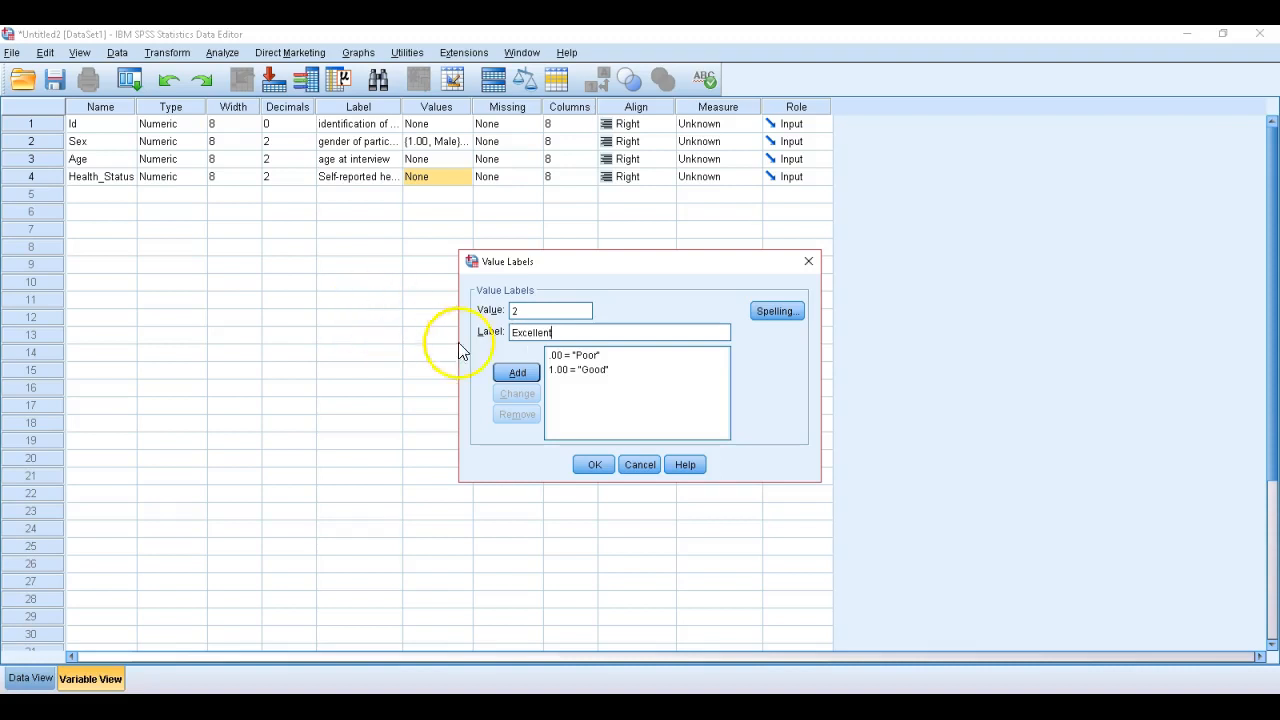
left_click(510, 371)
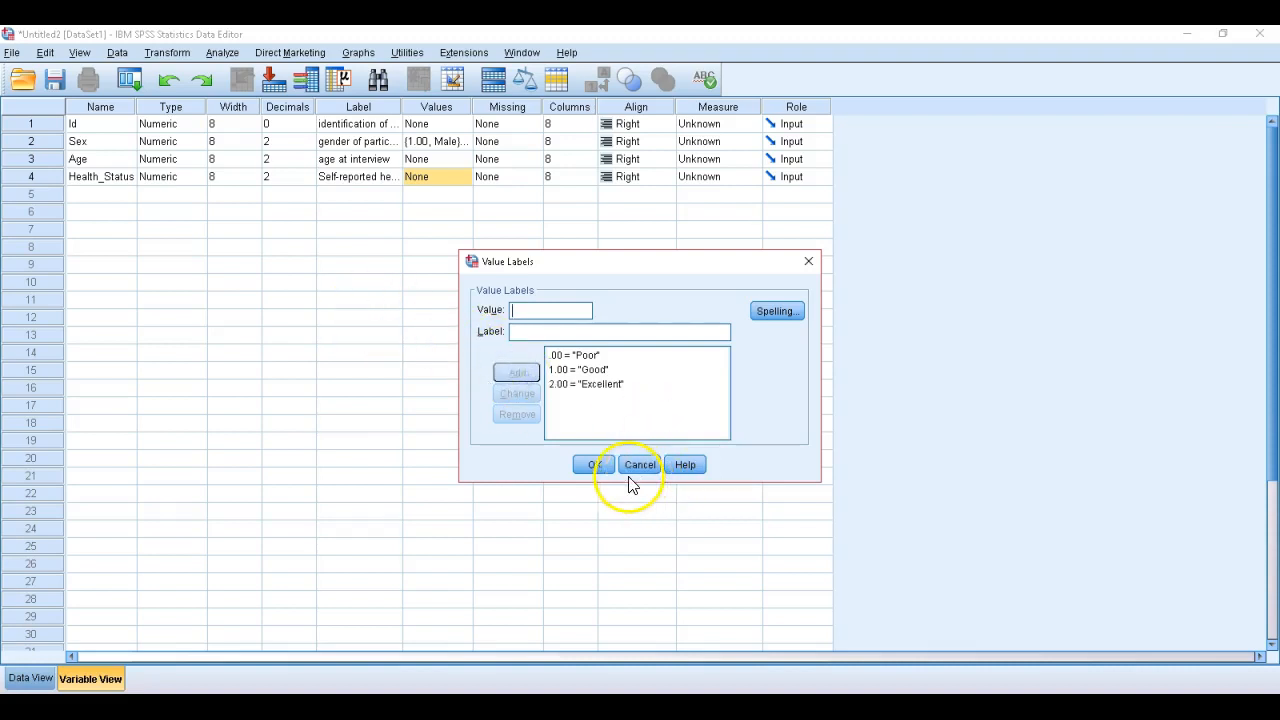
left_click(594, 466)
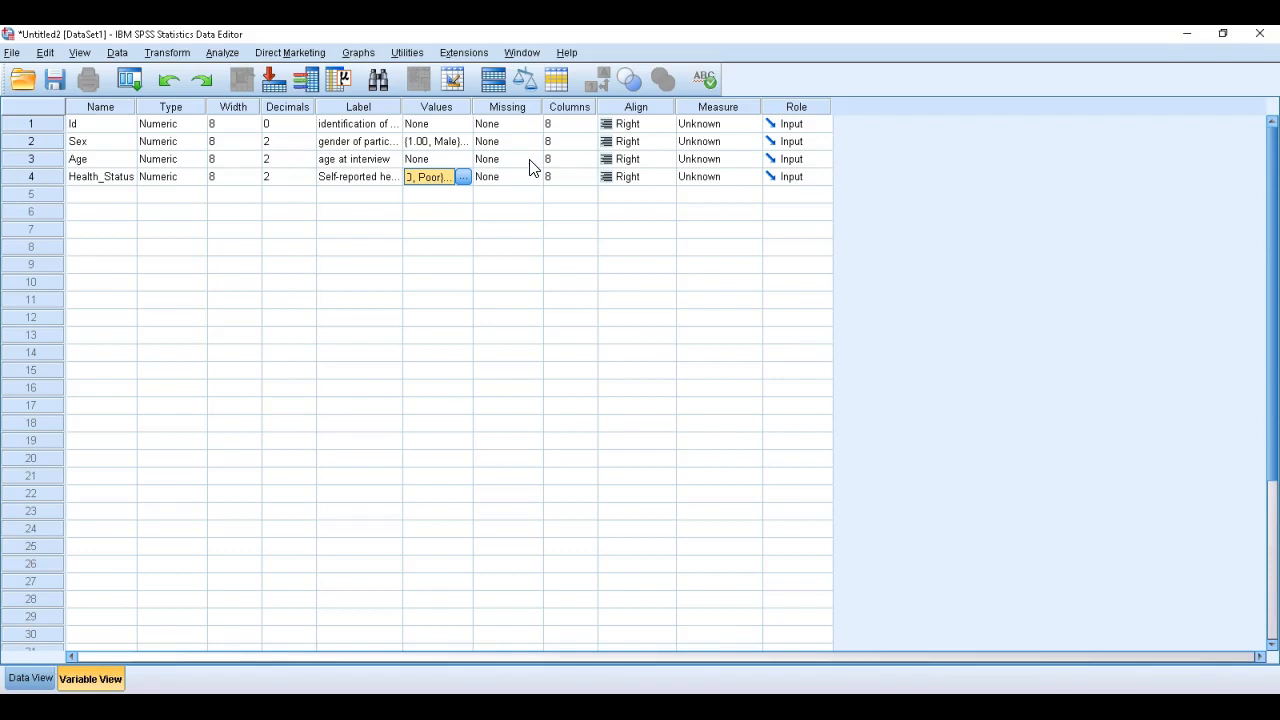
Define -99 as a discrete missing value for the Age variable
double_click(531, 160)
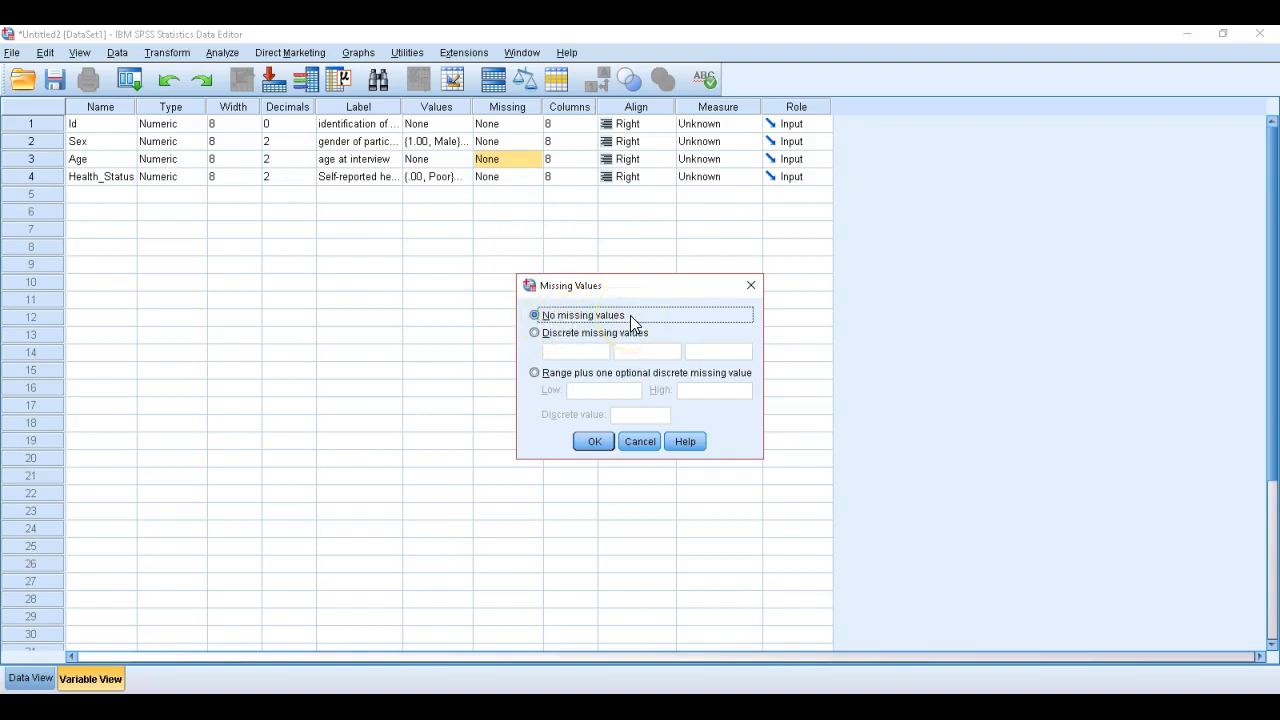
left_click(536, 336)
left_click(535, 335)
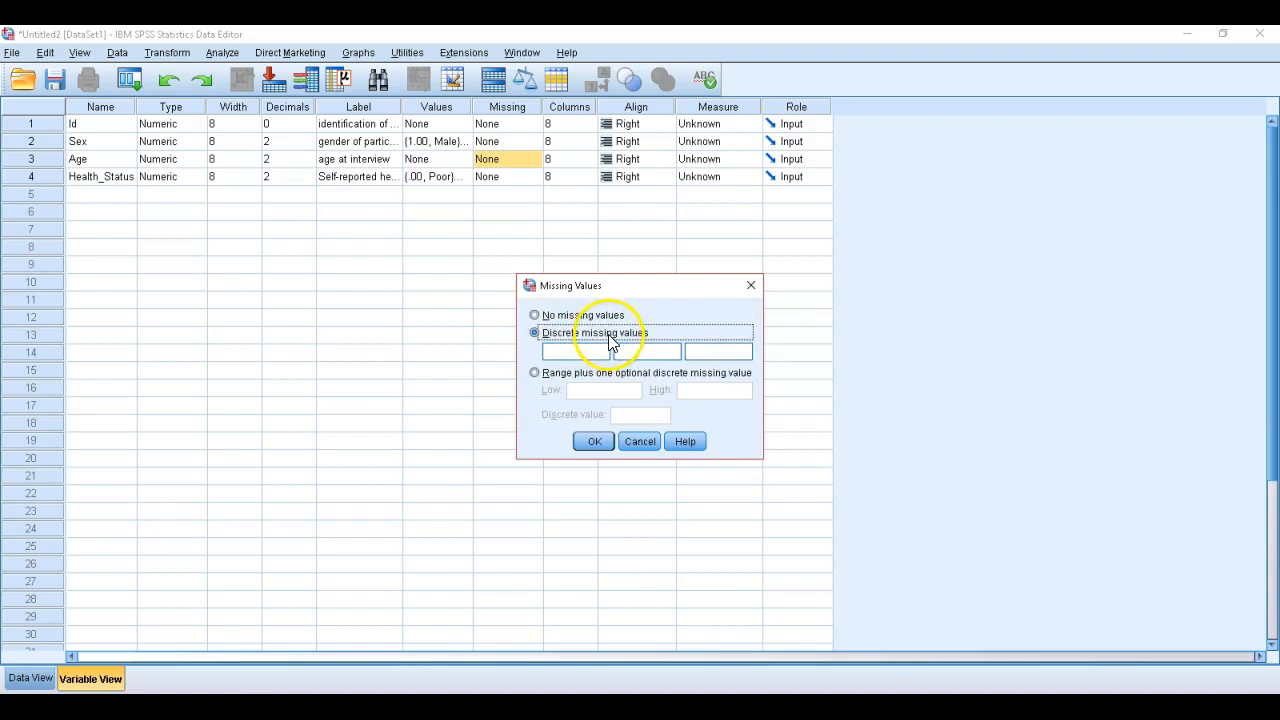
left_click(534, 372)
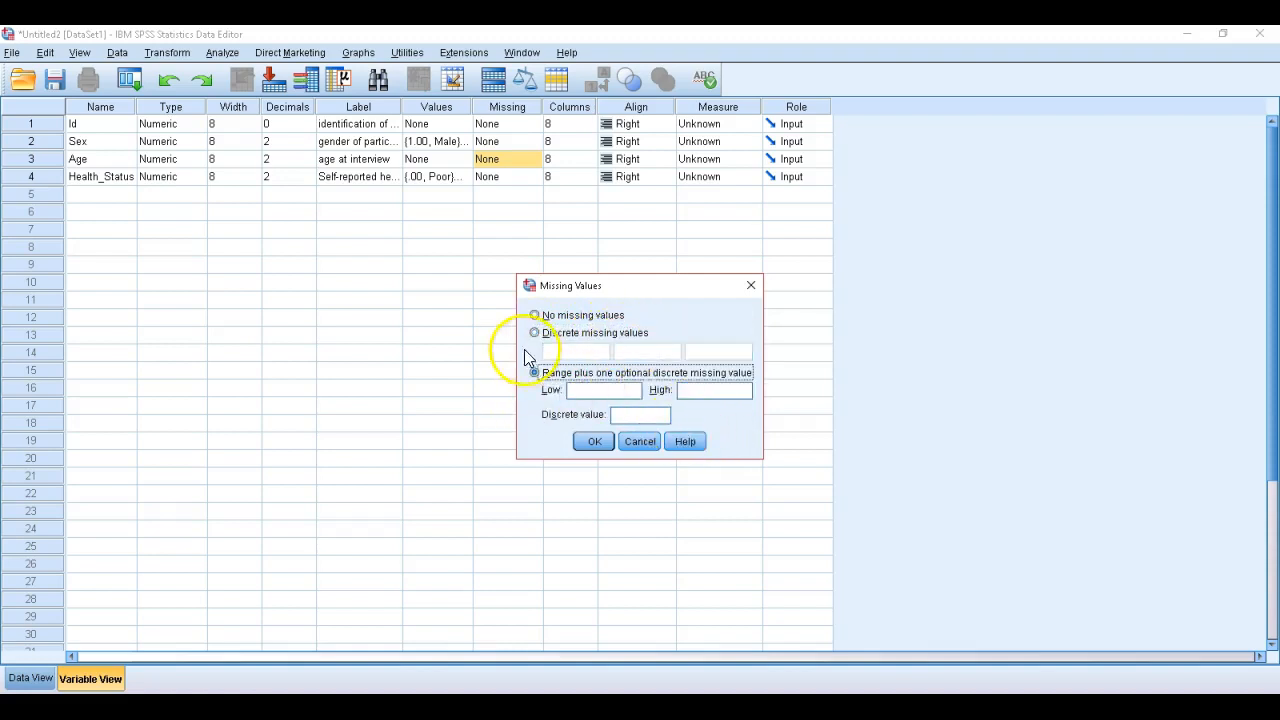
left_click(535, 334)
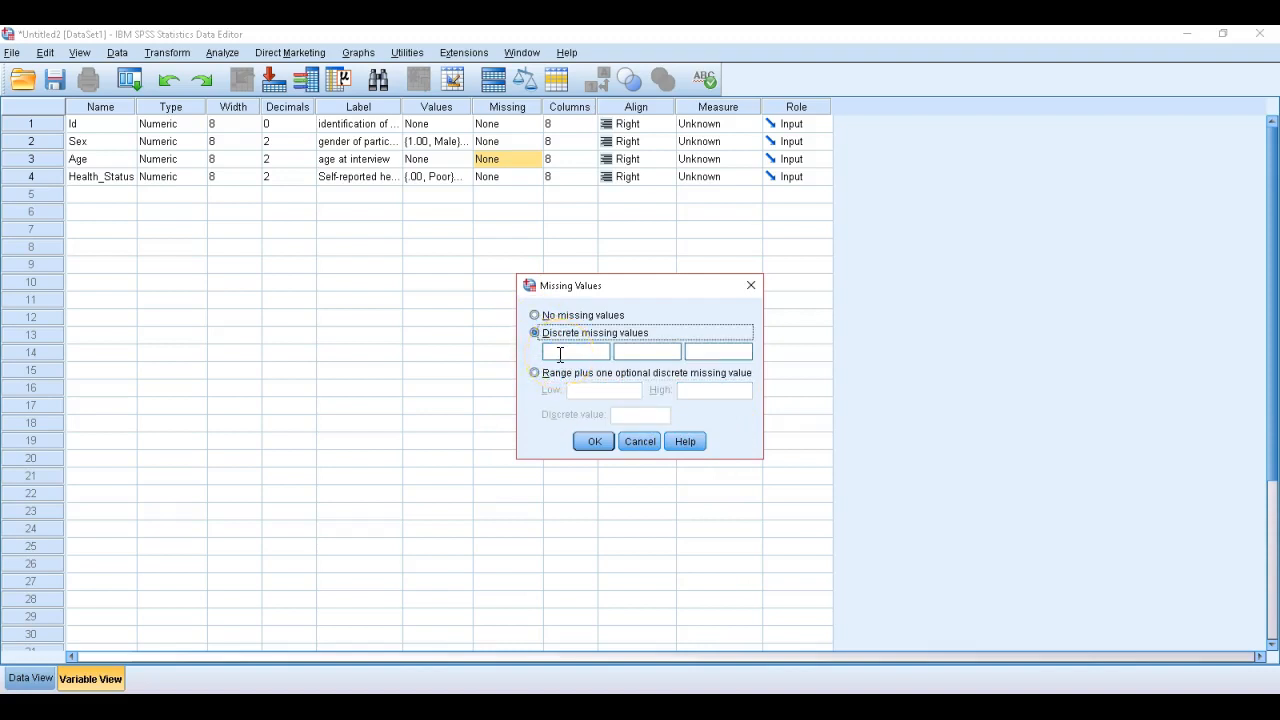
left_click(560, 354)
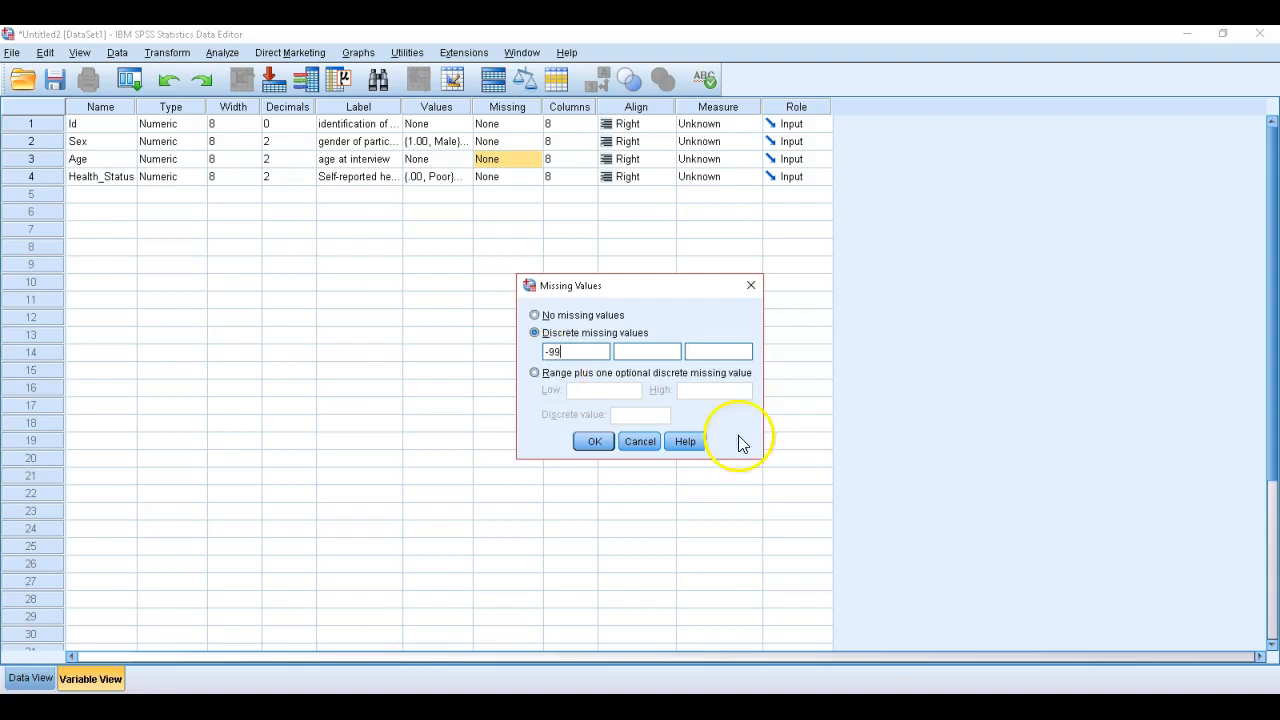
left_click(594, 443)
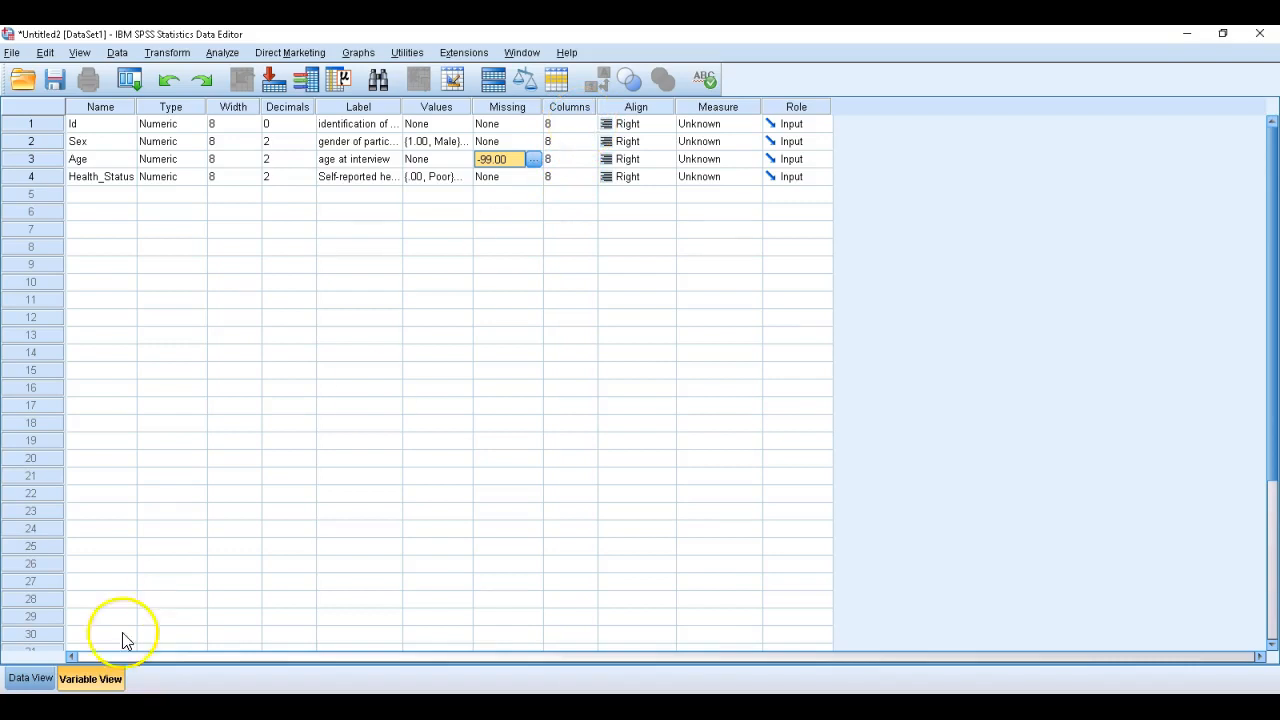
Set the display column width of the Id variable to 20 and view the column in the data grid
left_click(28, 679)
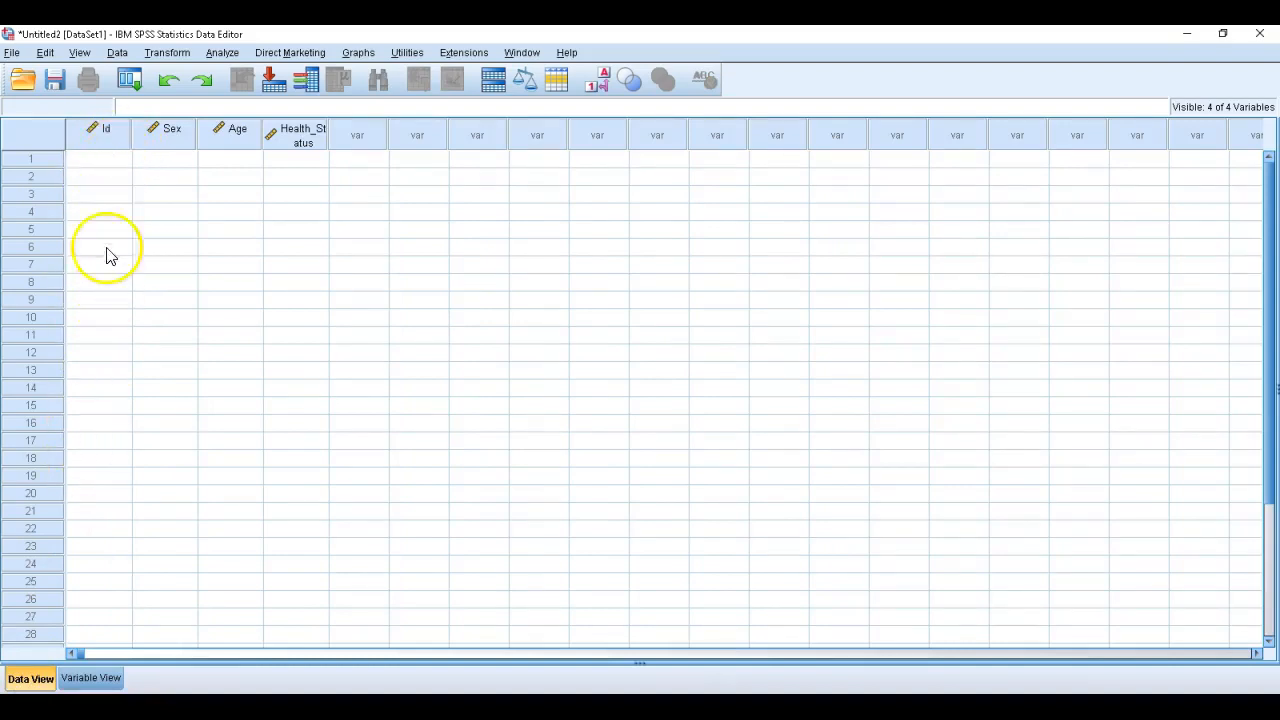
left_click(90, 678)
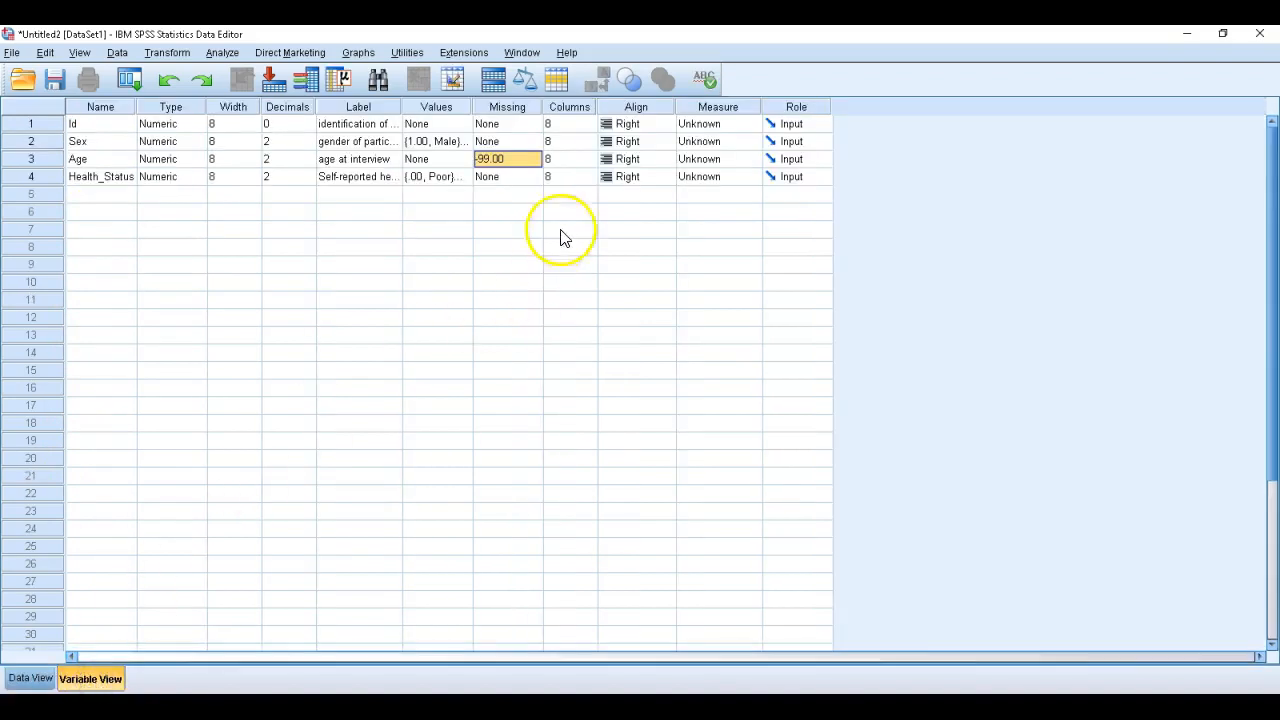
left_click(584, 123)
type("16")
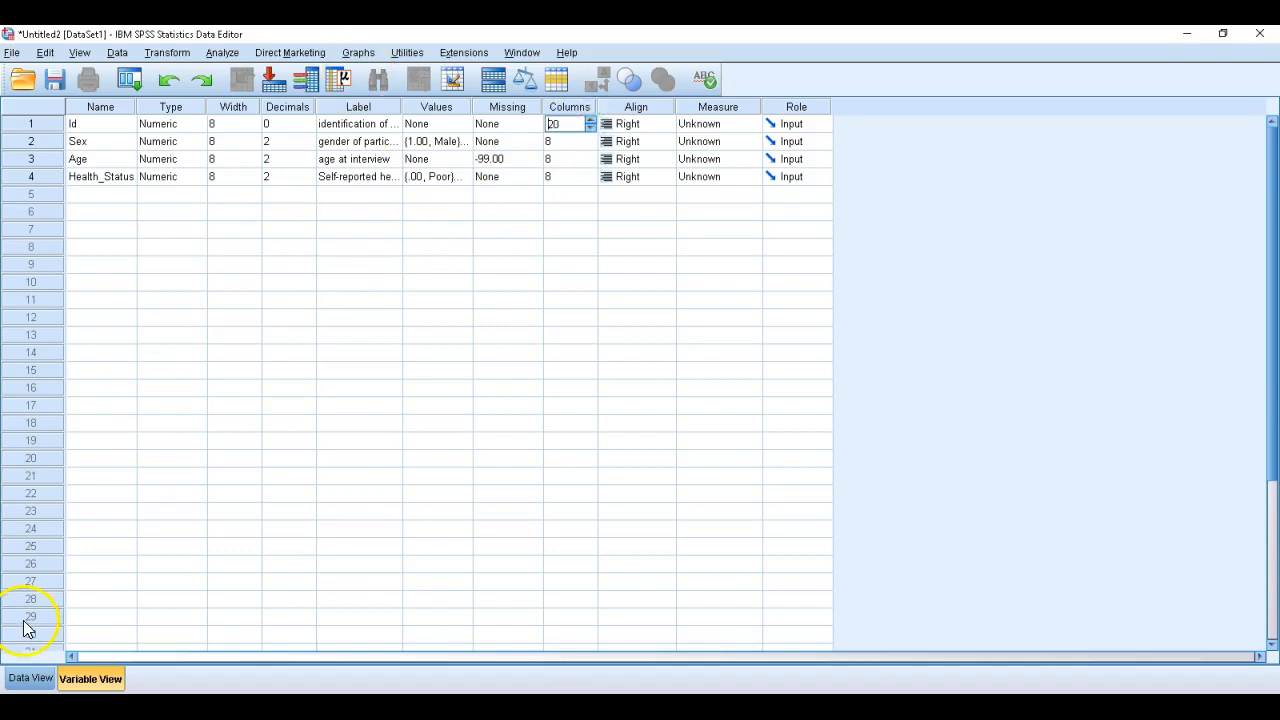
left_click(32, 678)
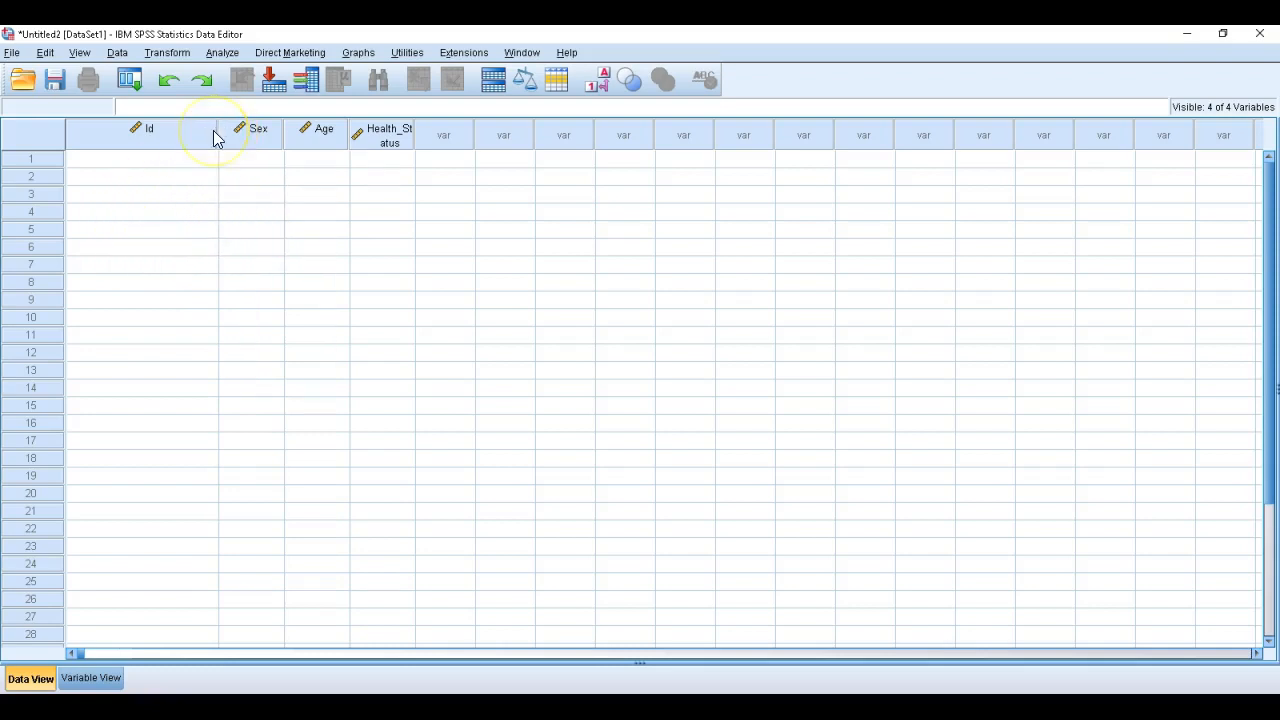
Narrow the Id column in the data grid to a width of about 7, and return to the variable definitions
mouse_move(213, 136)
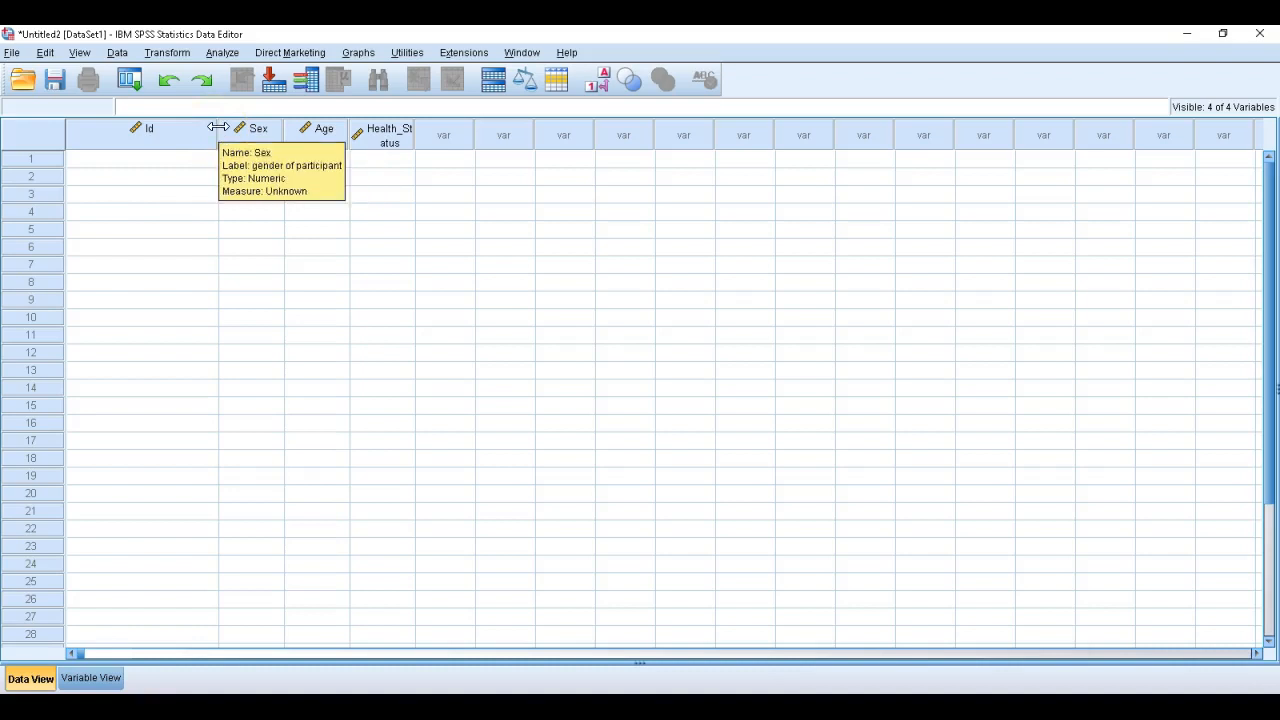
left_click(218, 127)
left_click_drag(218, 127, 125, 119)
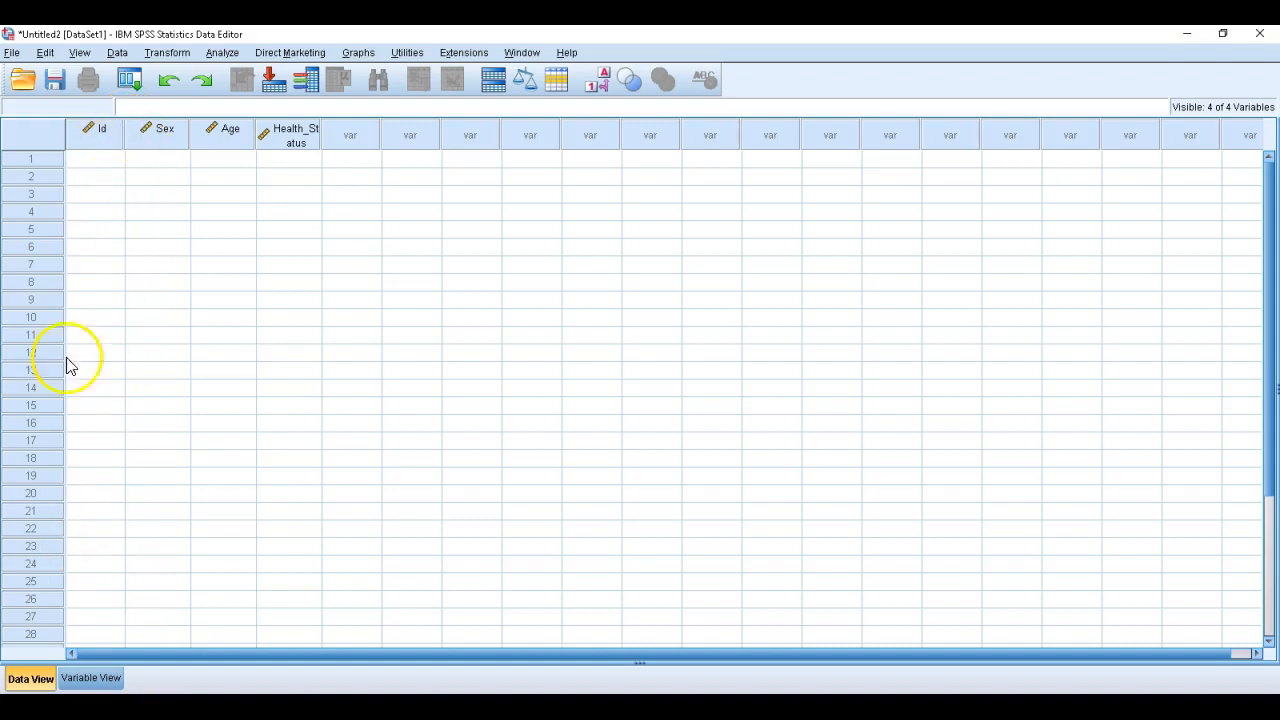
left_click(91, 679)
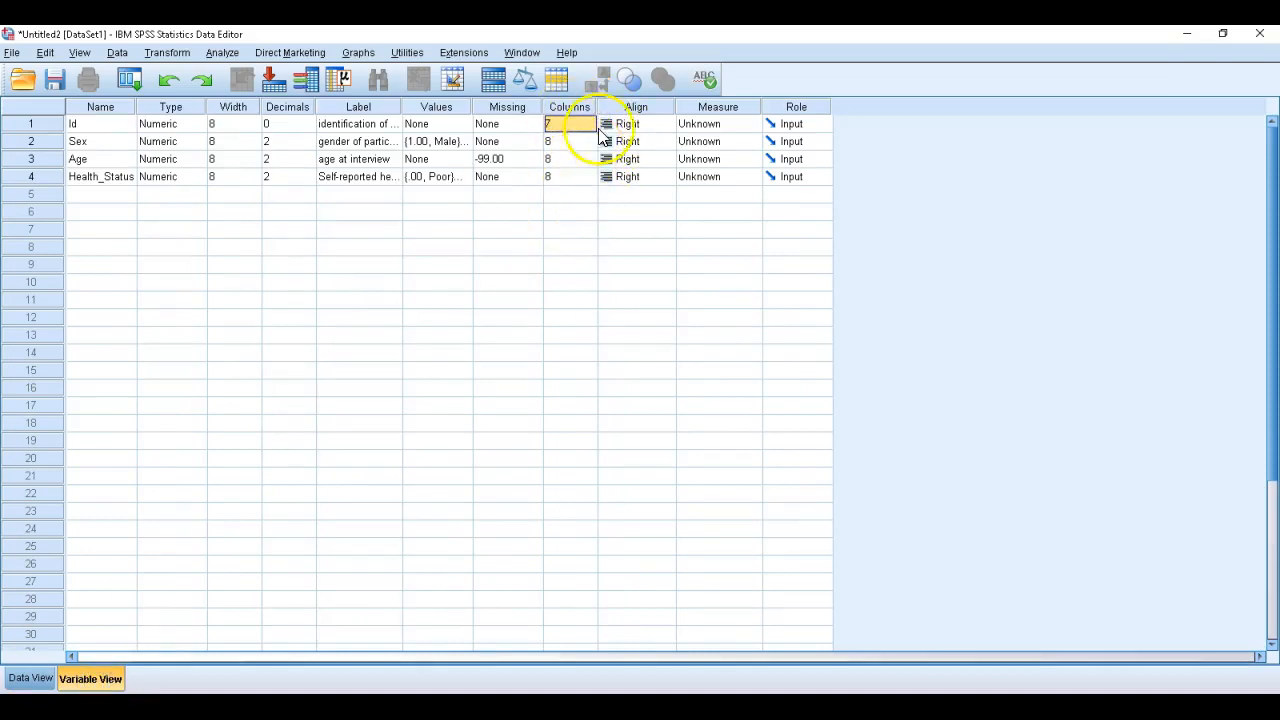
left_click(666, 123)
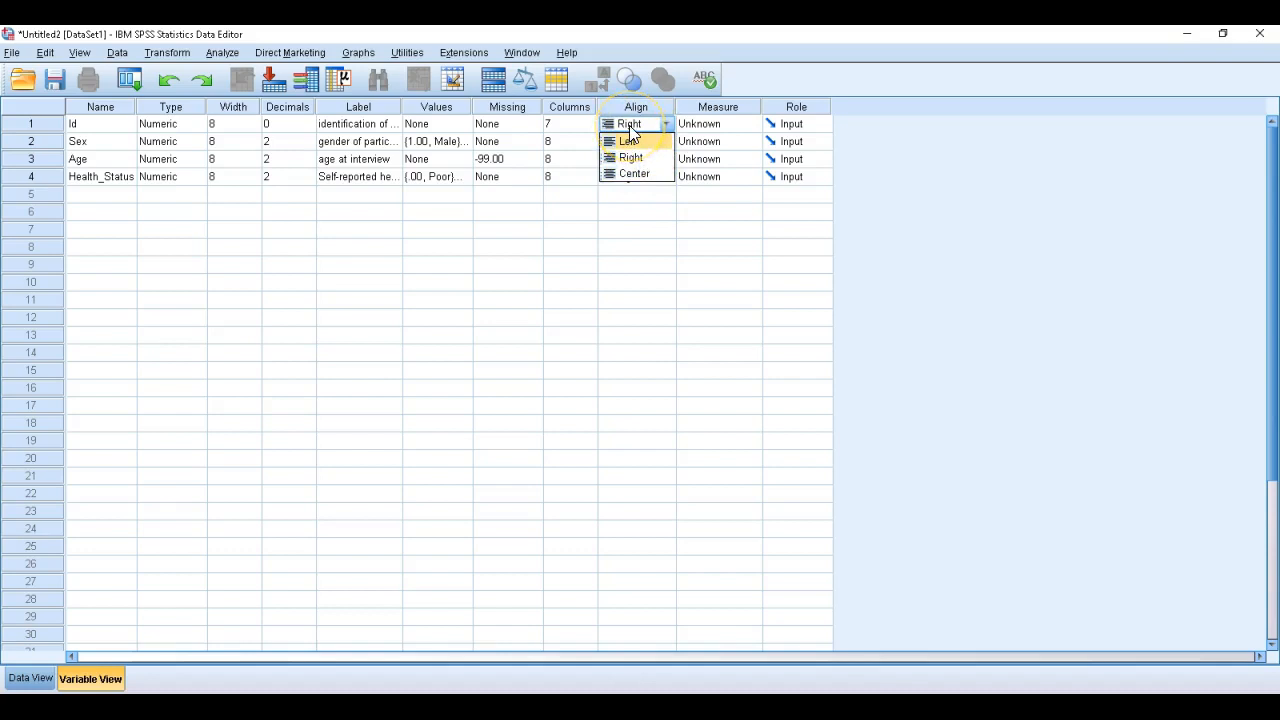
left_click(629, 160)
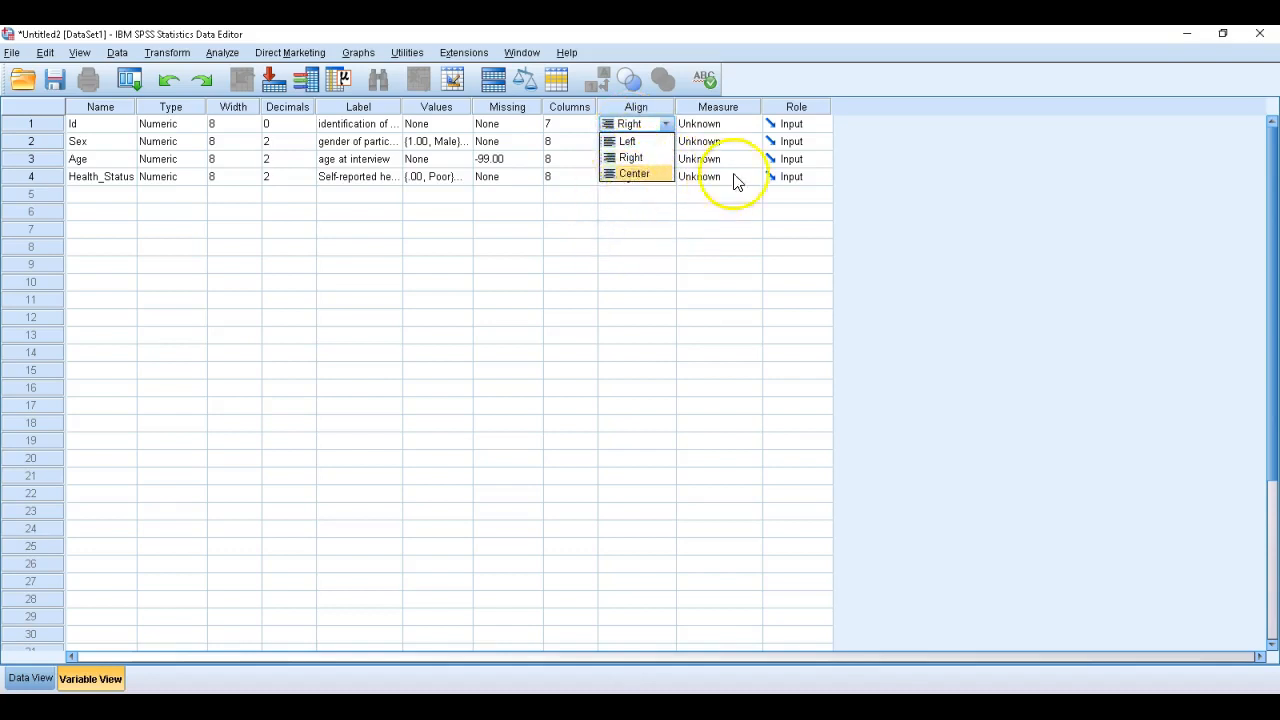
left_click(812, 107)
left_click(812, 125)
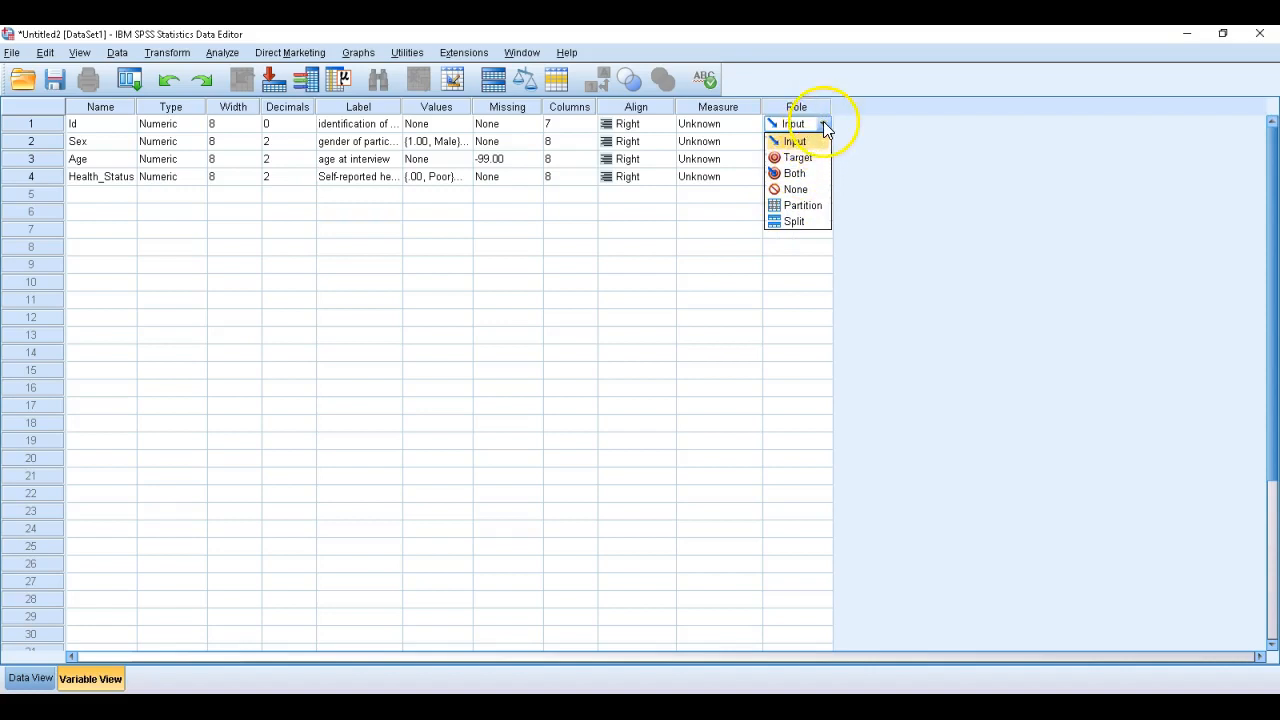
left_click(822, 124)
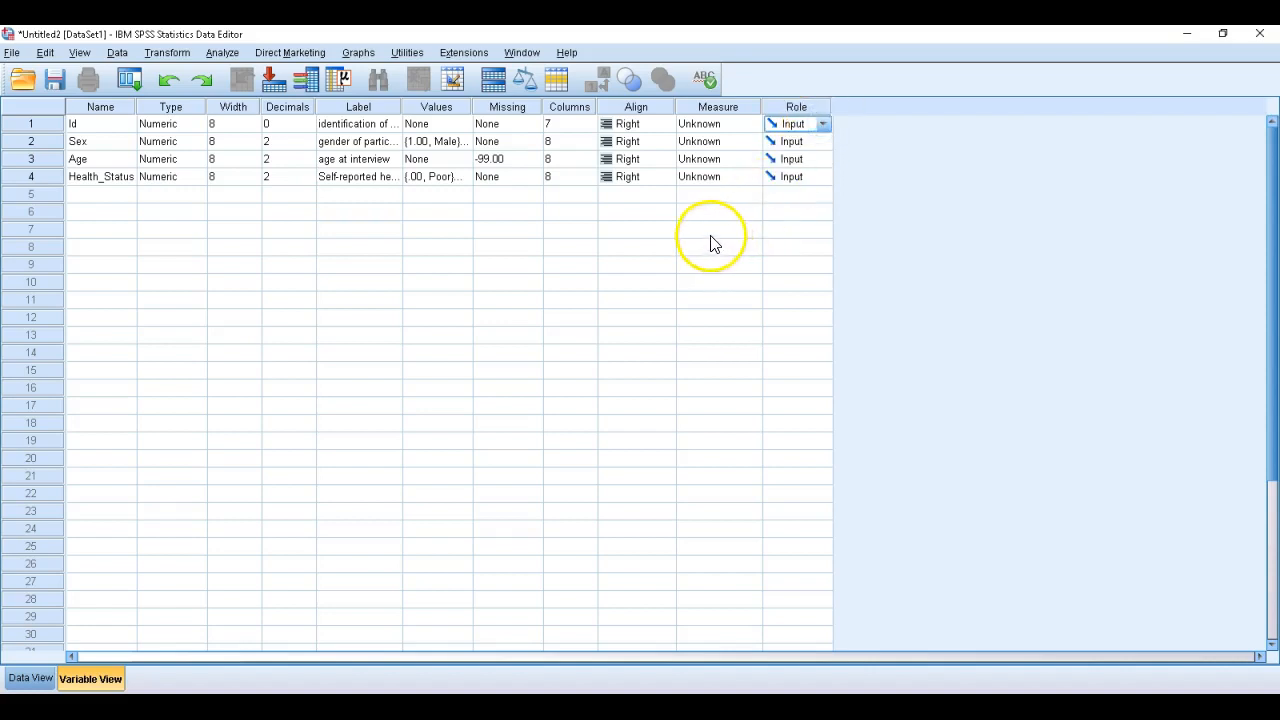
Set the measurement level of the Id and Sex variables to Nominal
left_click(722, 124)
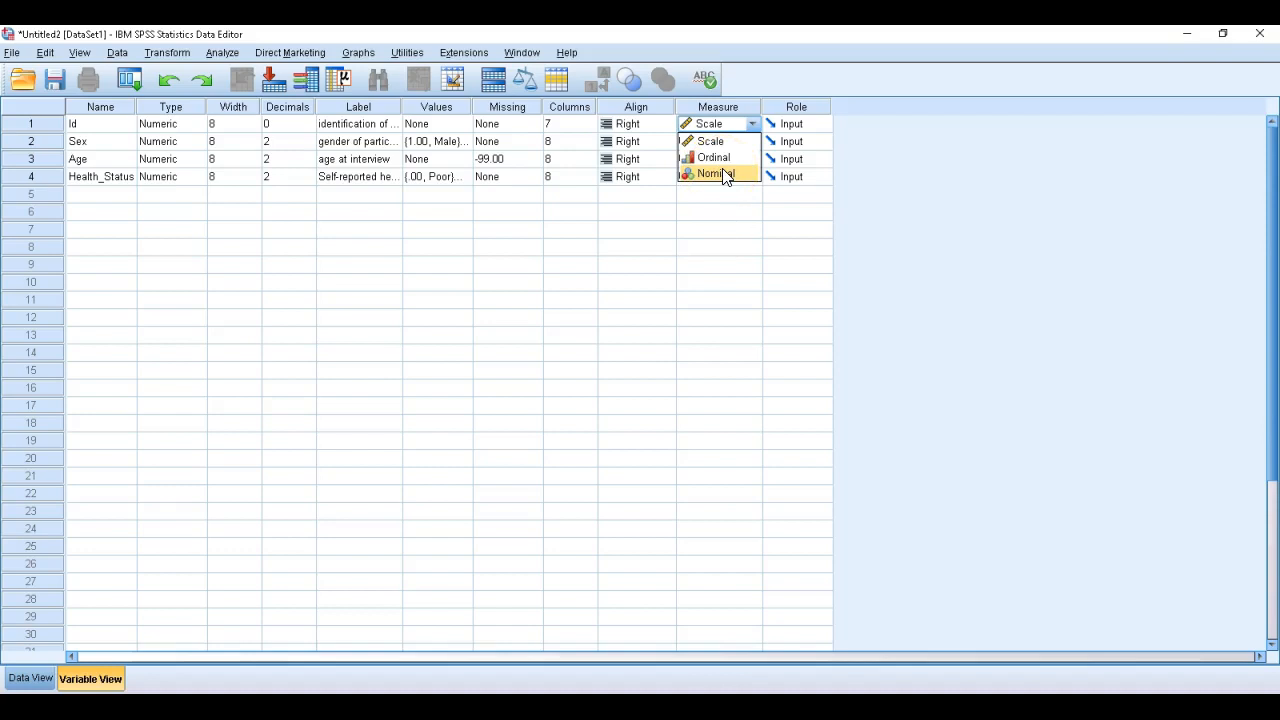
left_click(716, 174)
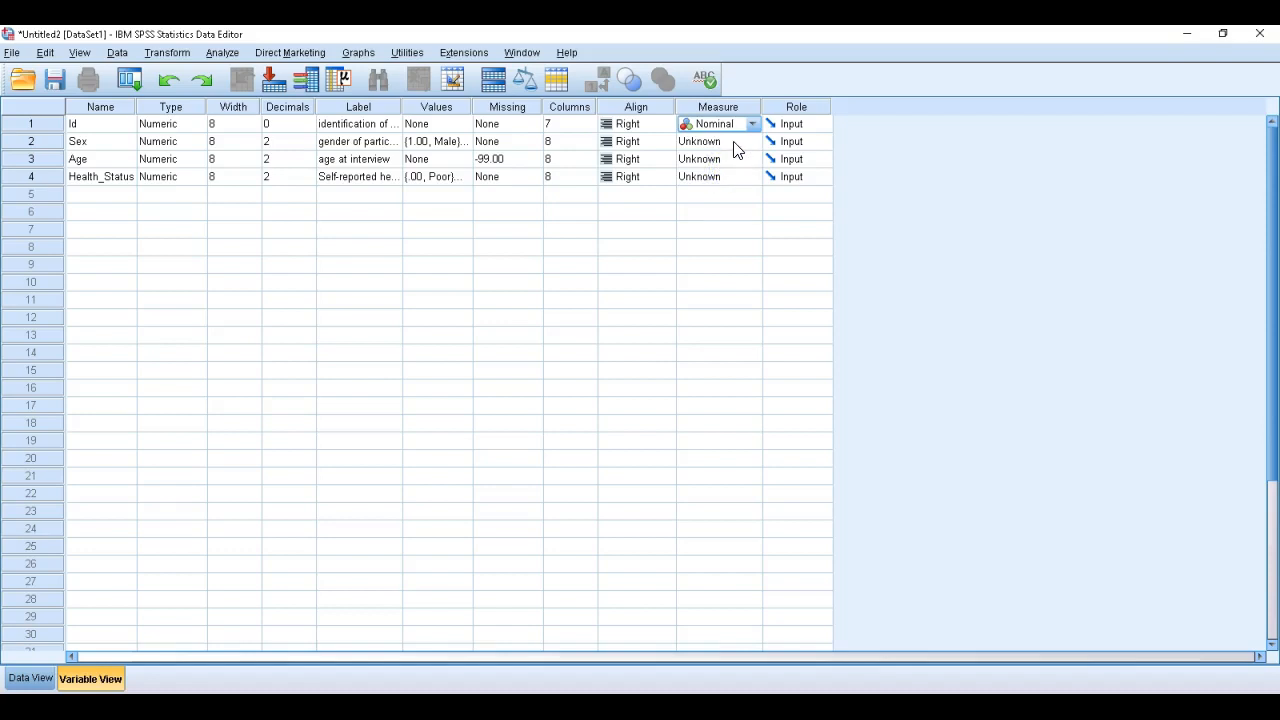
left_click(734, 149)
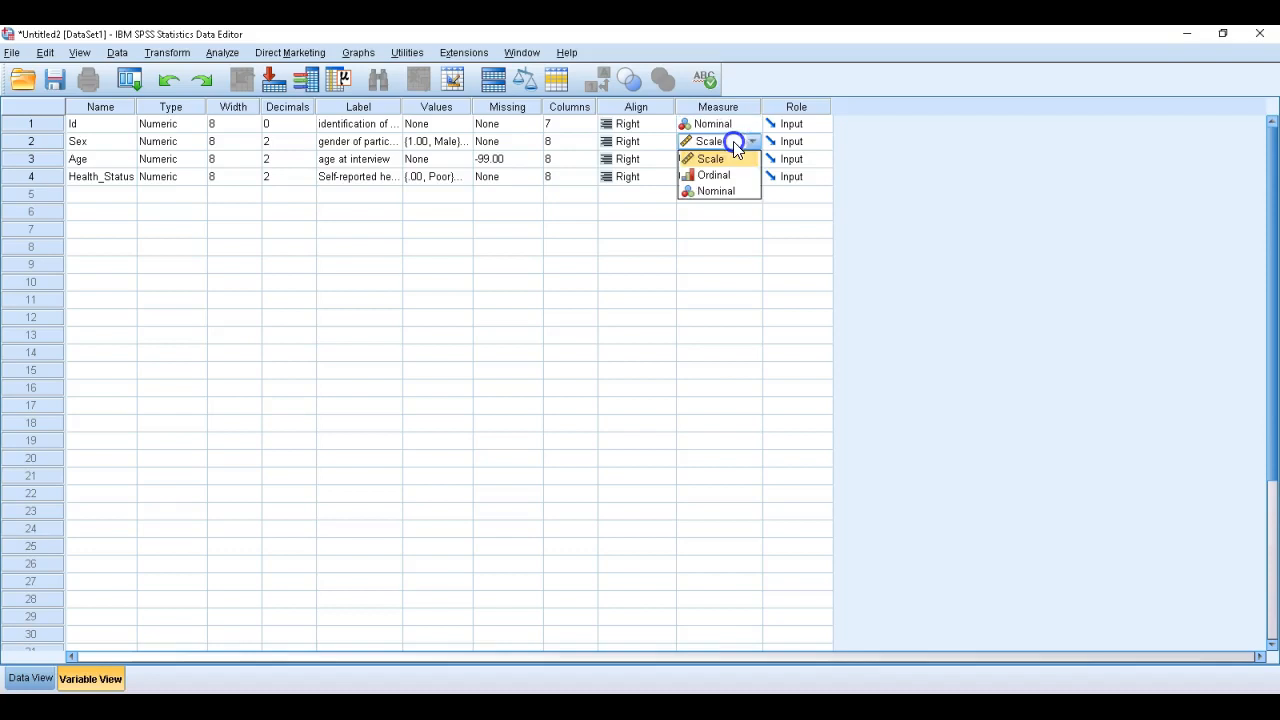
left_click(723, 194)
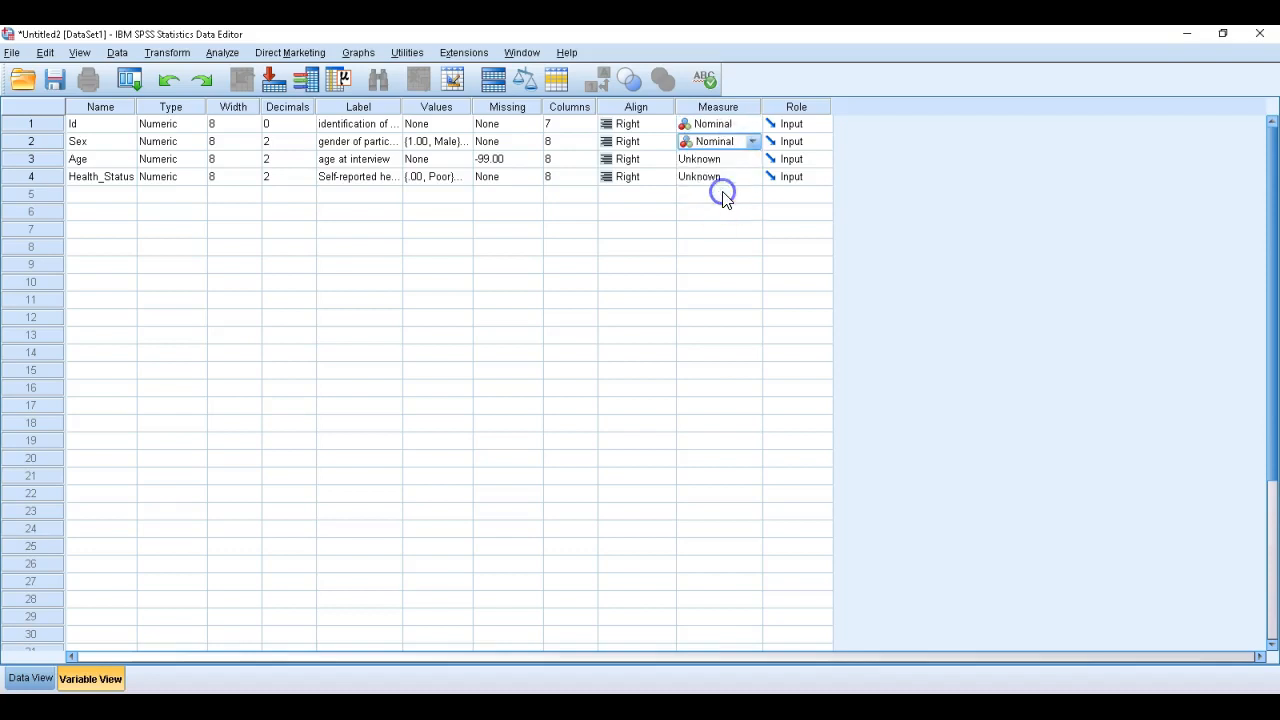
Set the measurement level of Age to Scale and of Health_Status to Ordinal
left_click(724, 165)
left_click(732, 165)
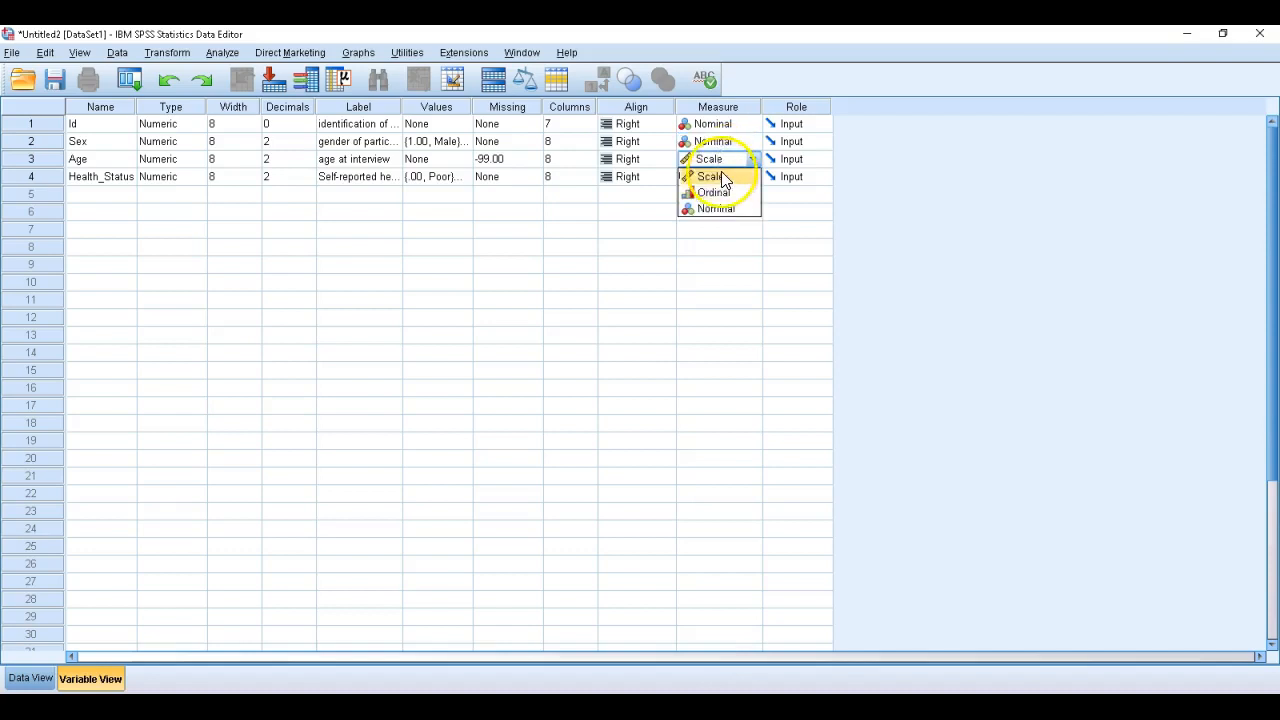
left_click(724, 178)
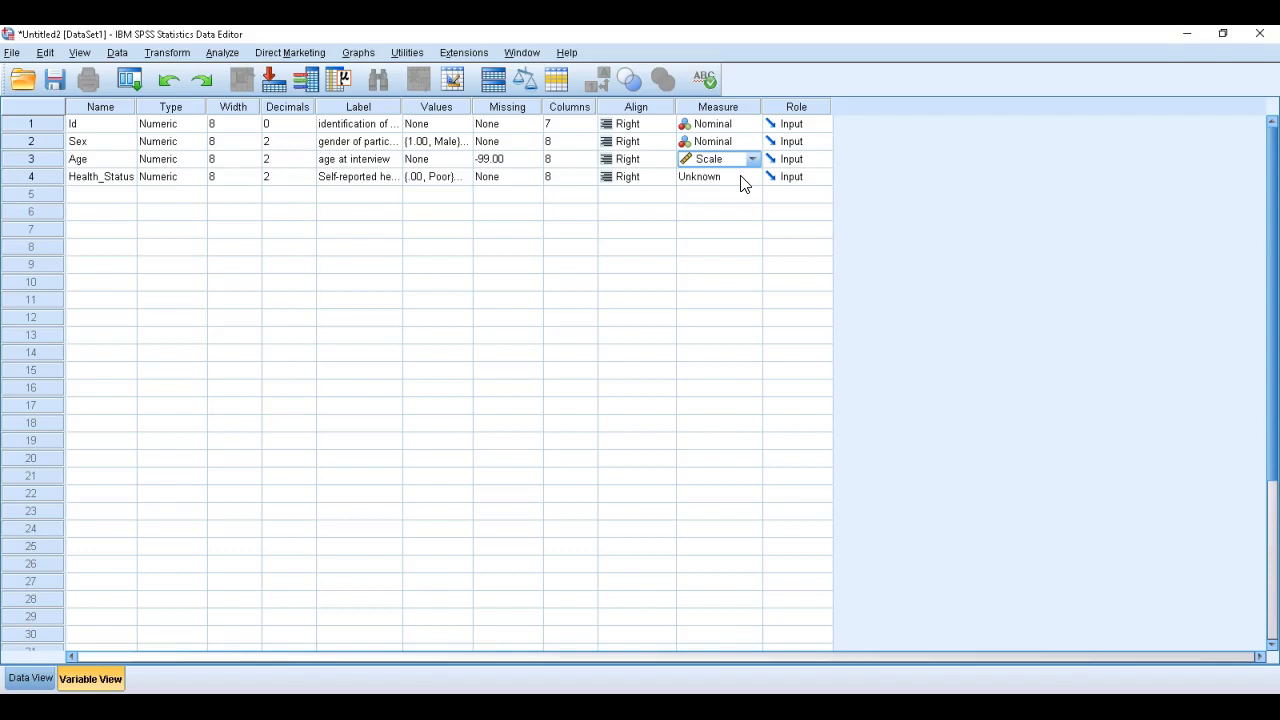
left_click(740, 177)
left_click(726, 209)
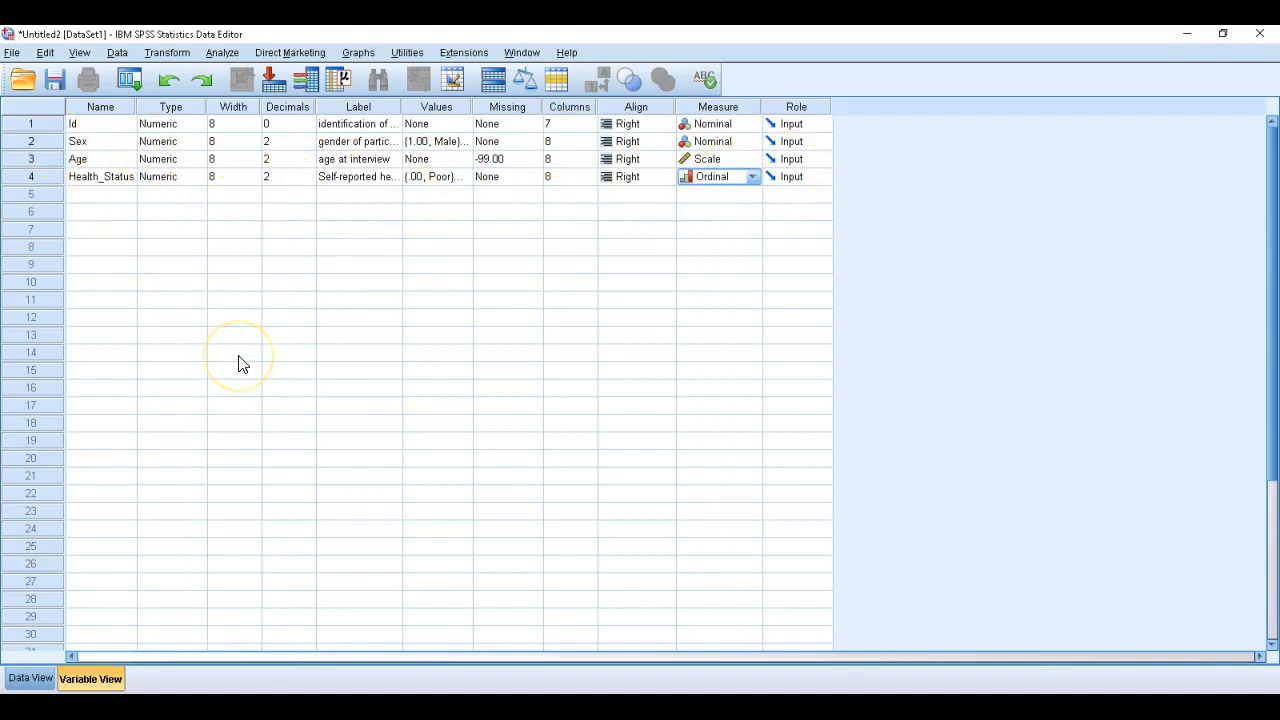
Enter 10001 as the Id of the first case in the data grid
left_click(40, 679)
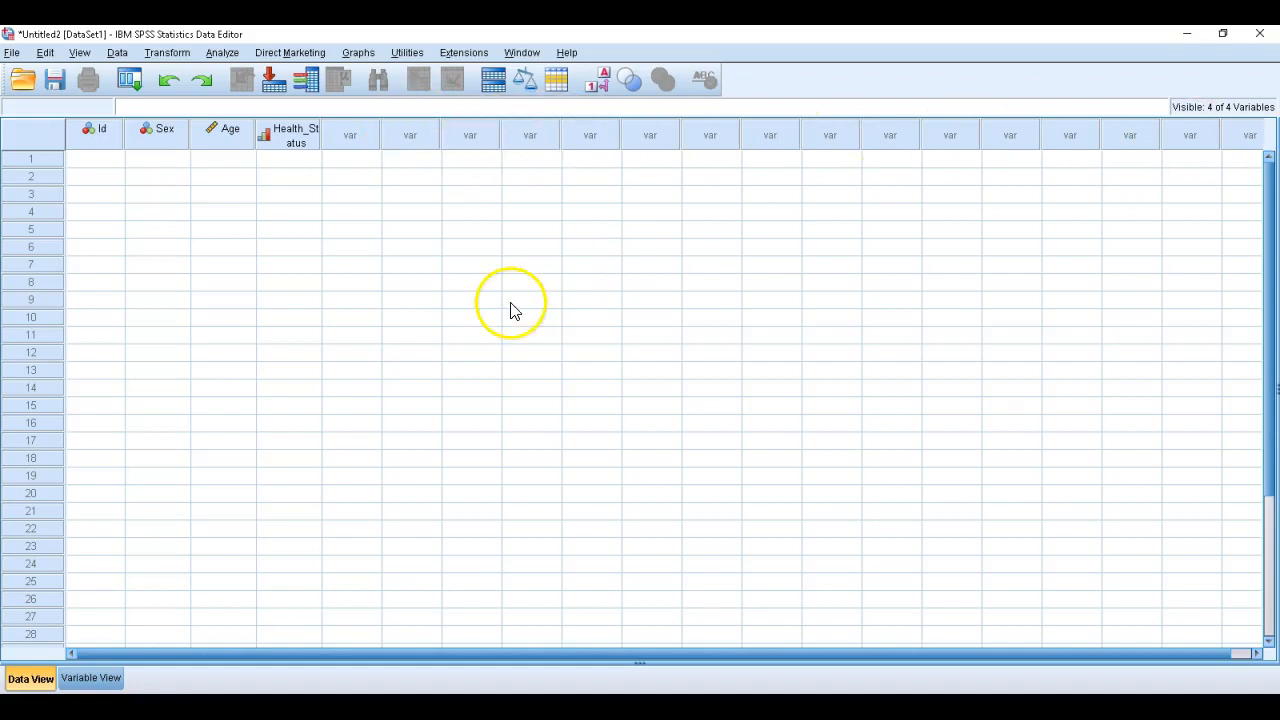
left_click(82, 160)
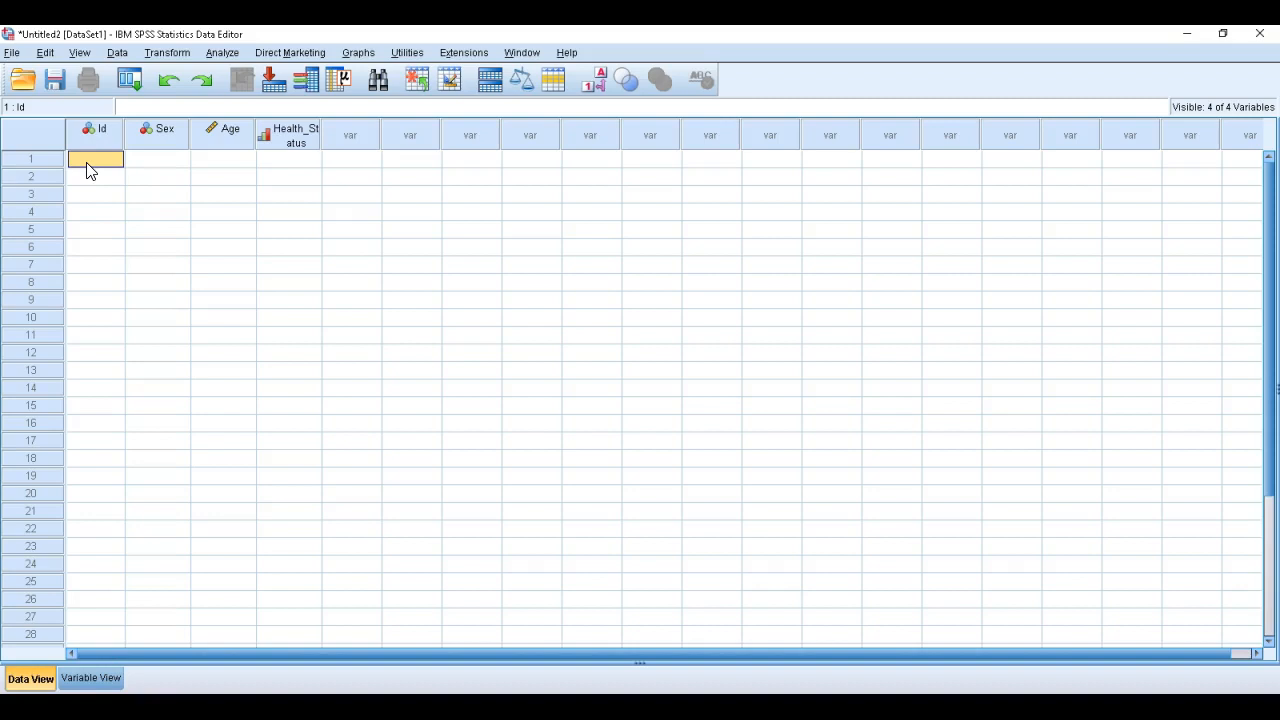
type("10001")
key("Return")
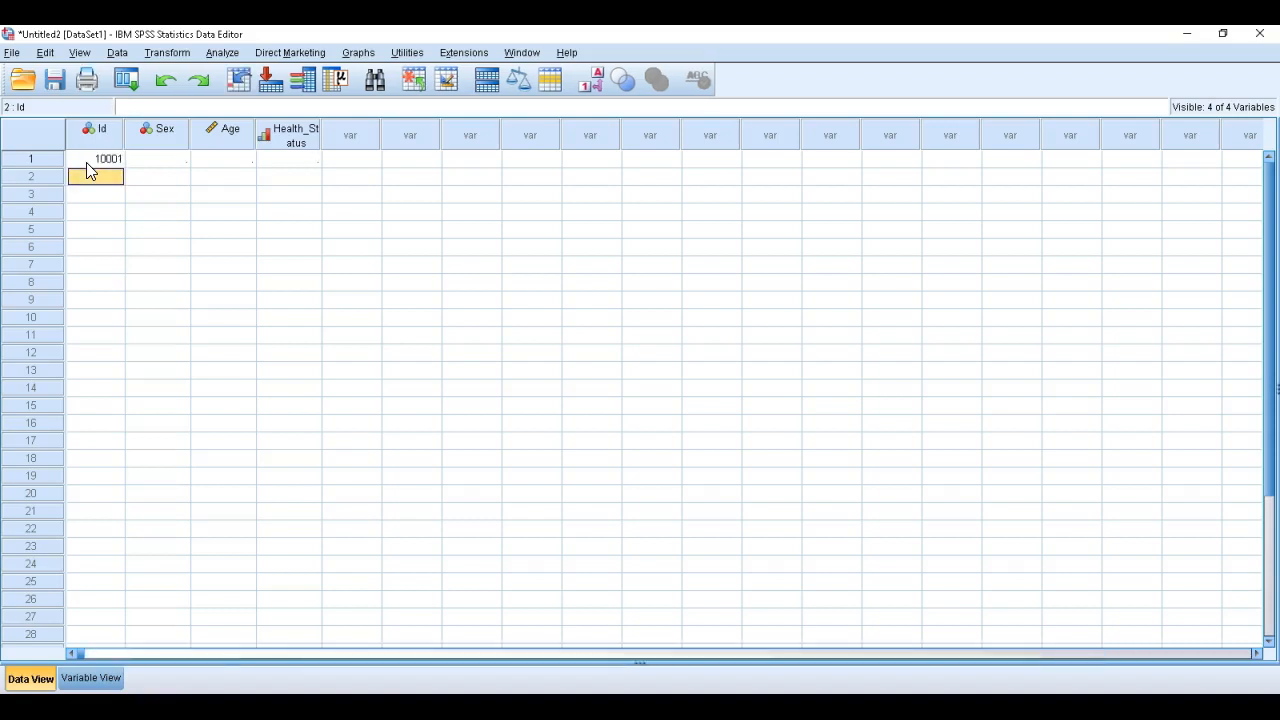
Enter the Ids 10002 and 10003 for the second and third cases
type("10002")
key("Return")
type("10003")
key("Return")
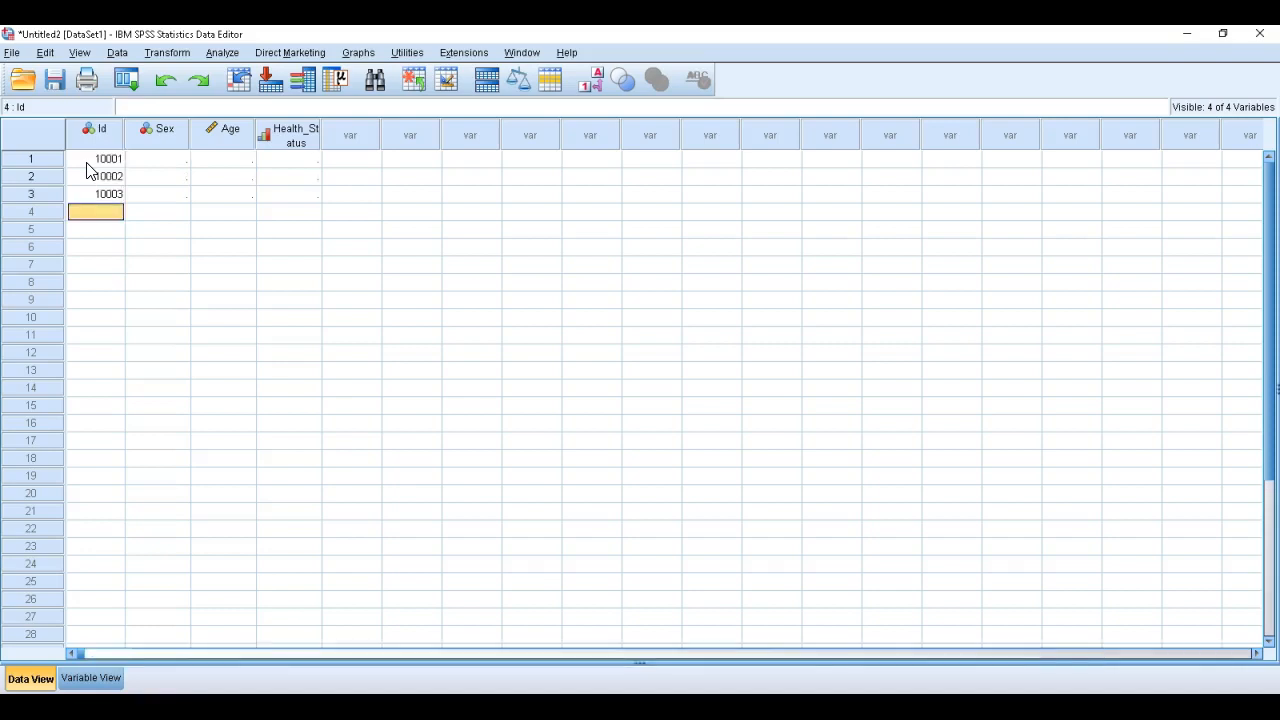
Enter the Ids 10004 and 10005 for the fourth and fifth cases
type("100")
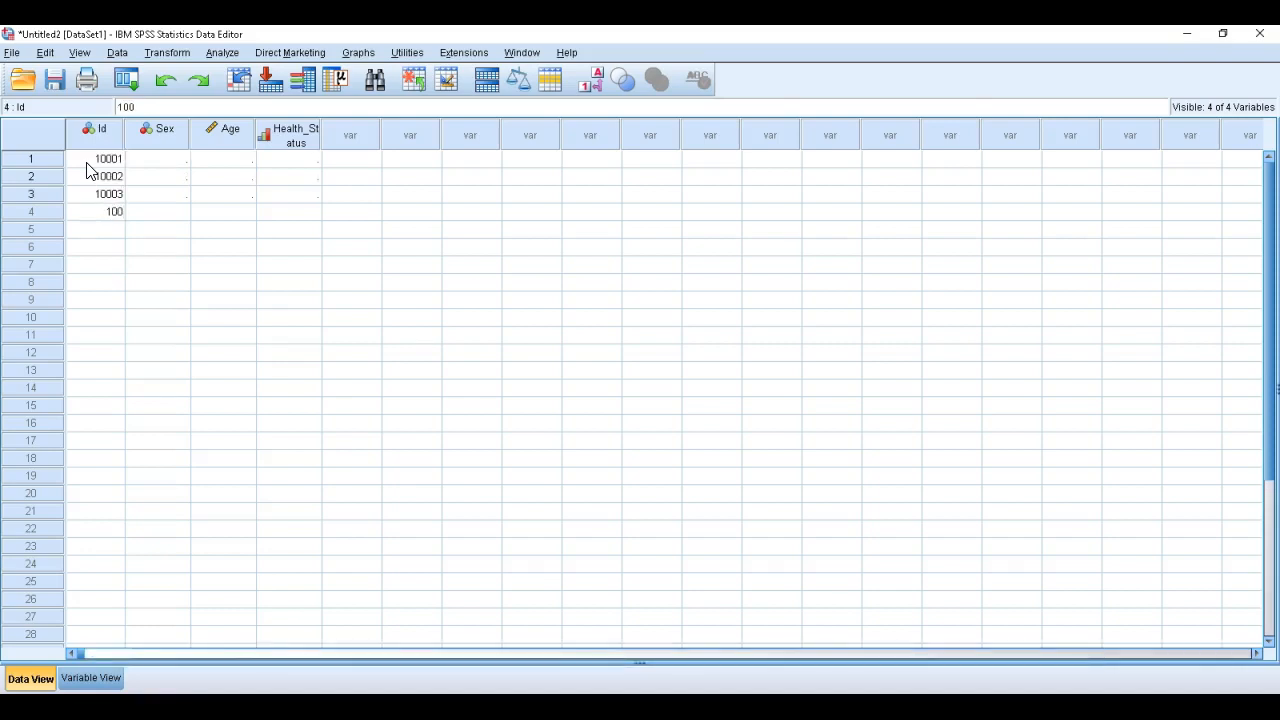
type("04")
key("Return")
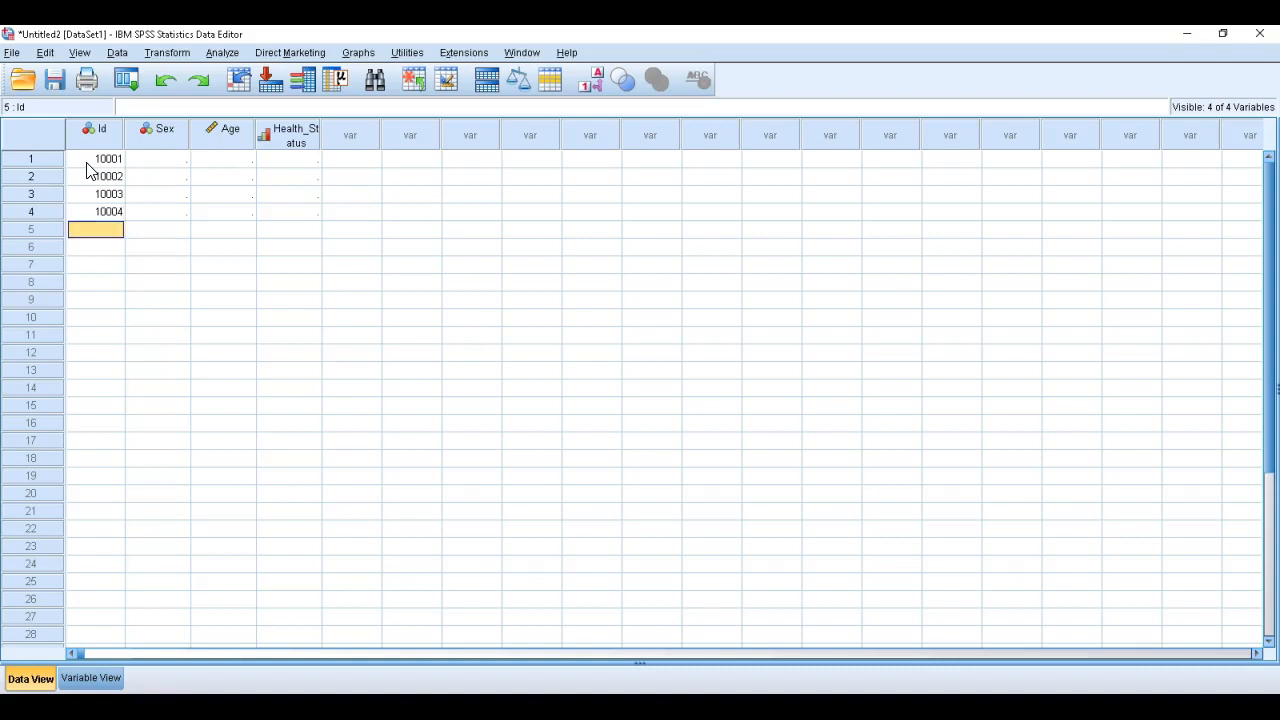
type("100")
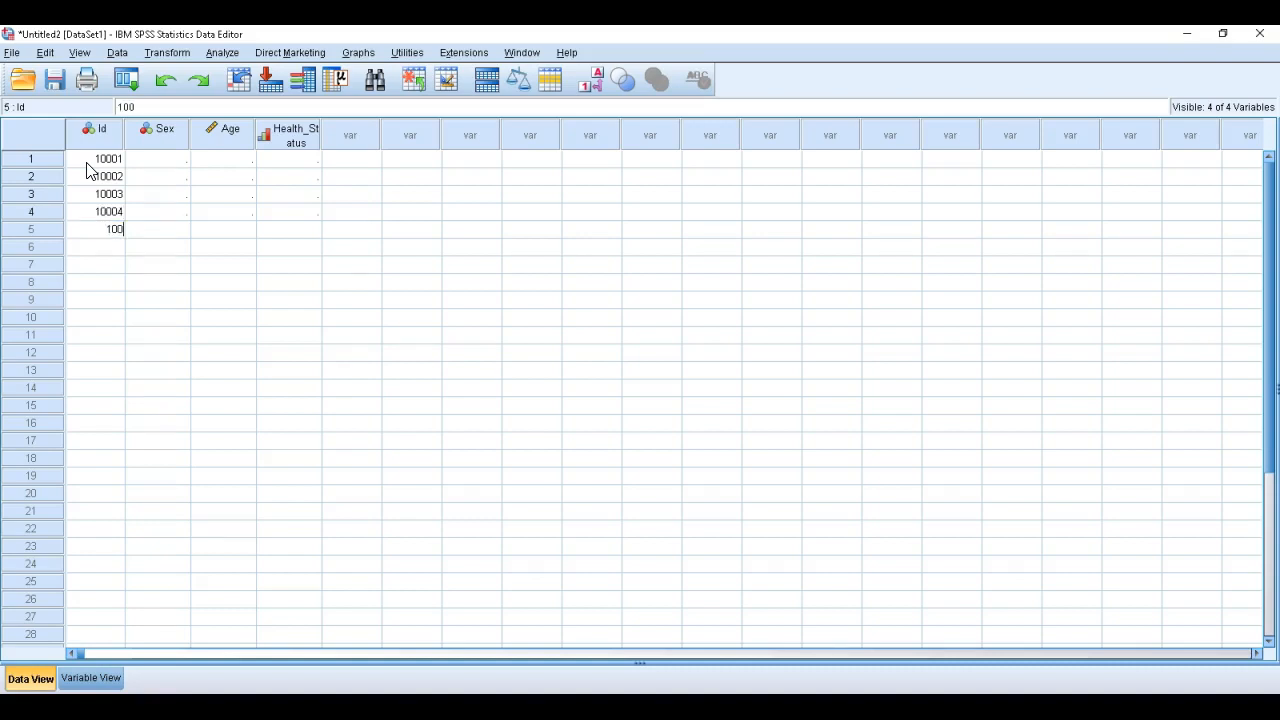
type("05")
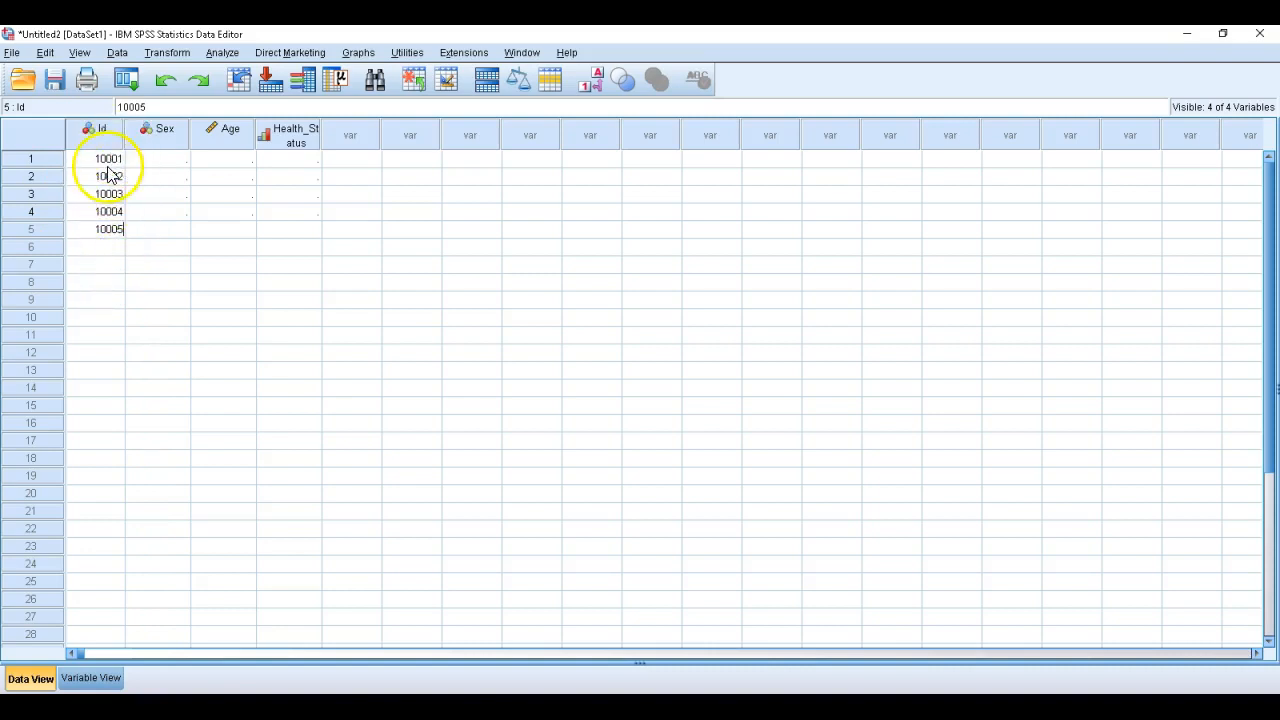
Enter the Sex codes 1, 1, 2, 2 and 2 for the five cases
left_click(150, 158)
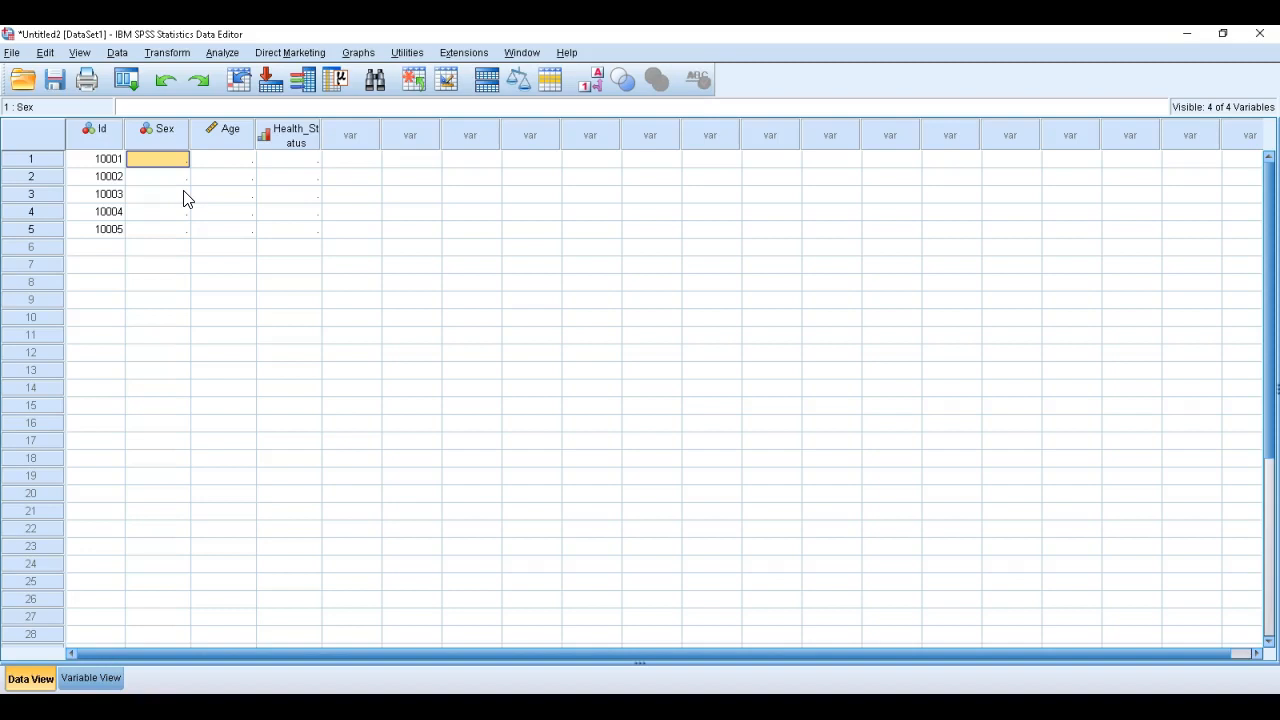
type("1")
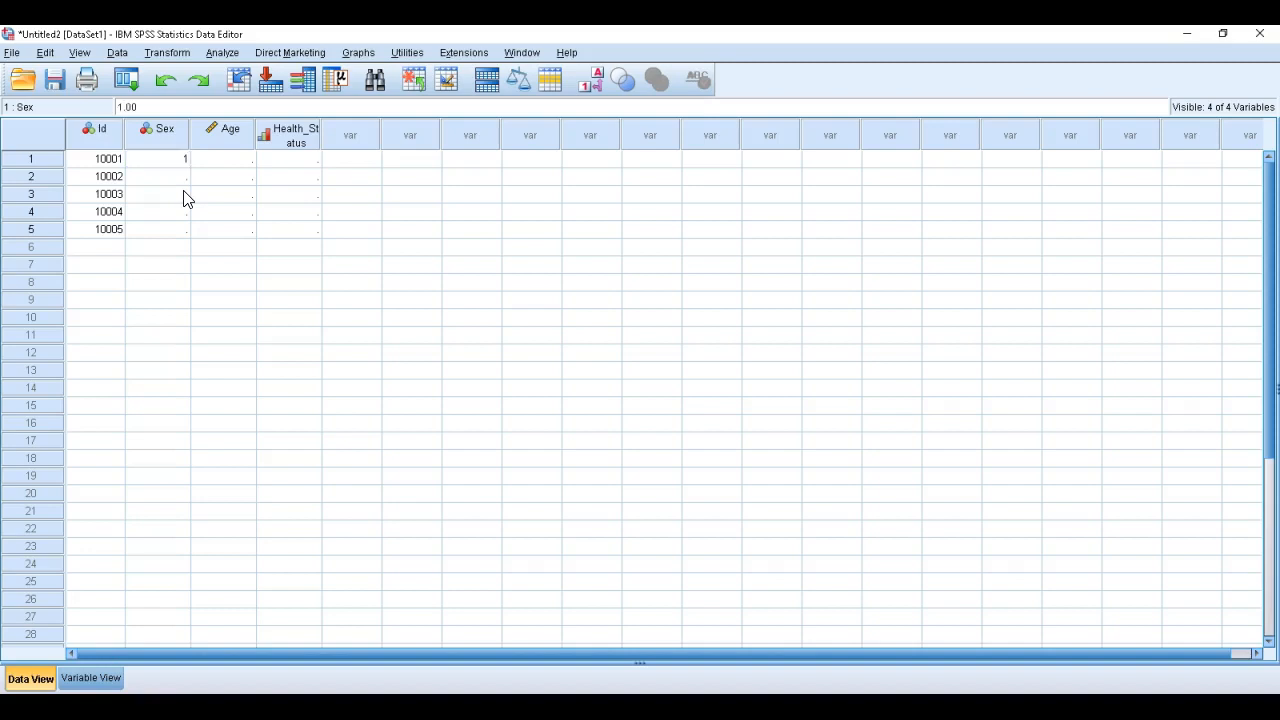
key("Return")
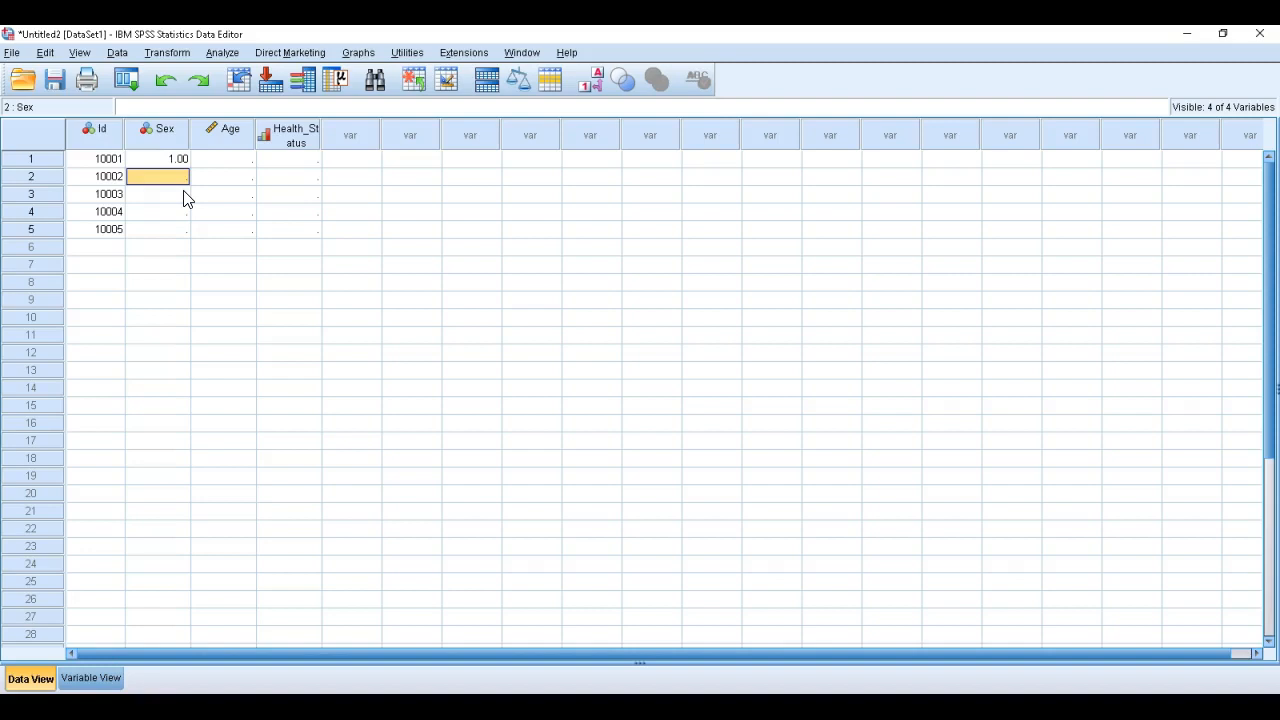
type("1")
key("Return")
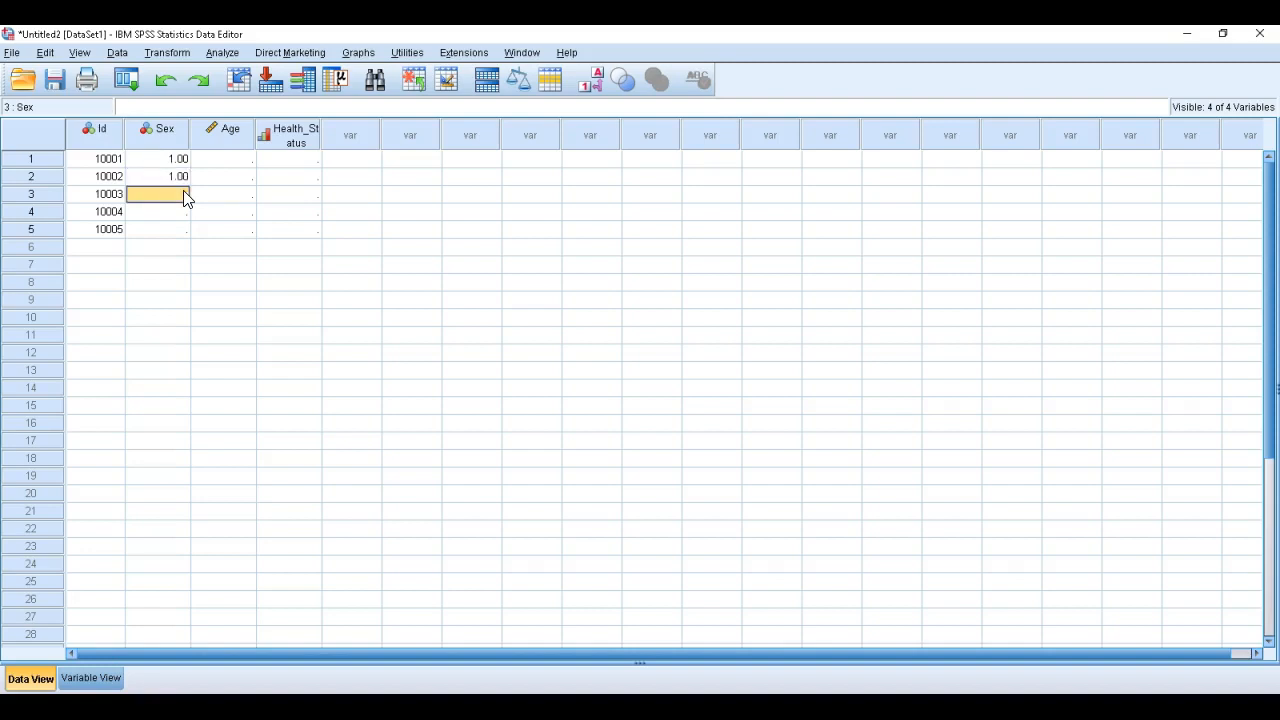
type("2")
key("Return")
type("2")
key("Return")
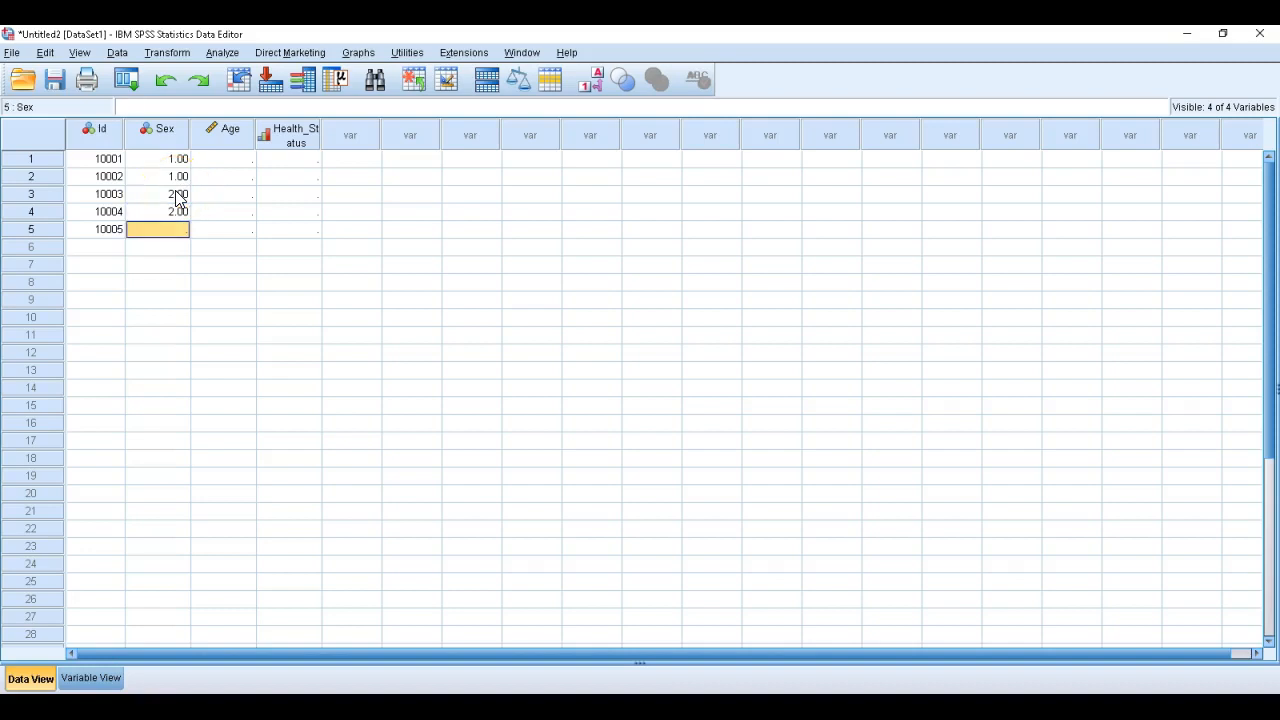
type("2")
key("Return")
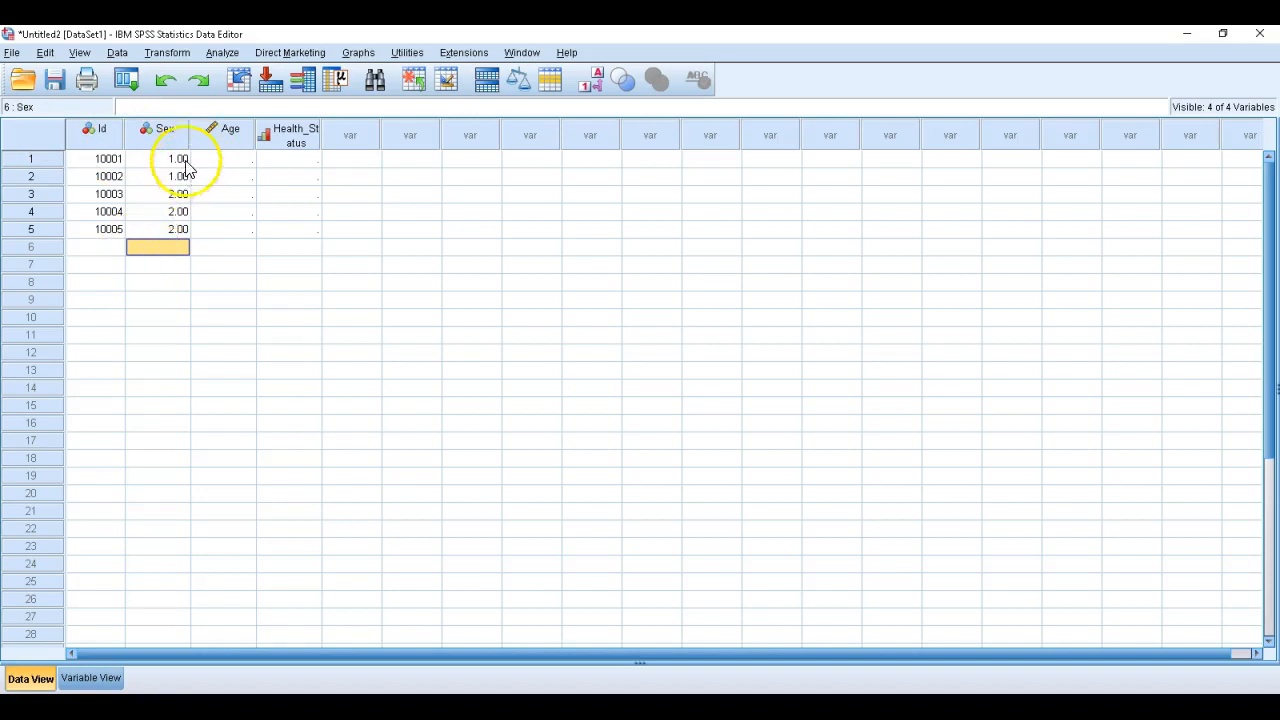
Set the decimals of the Sex, Age and Health_Status variables to 0
left_click(94, 680)
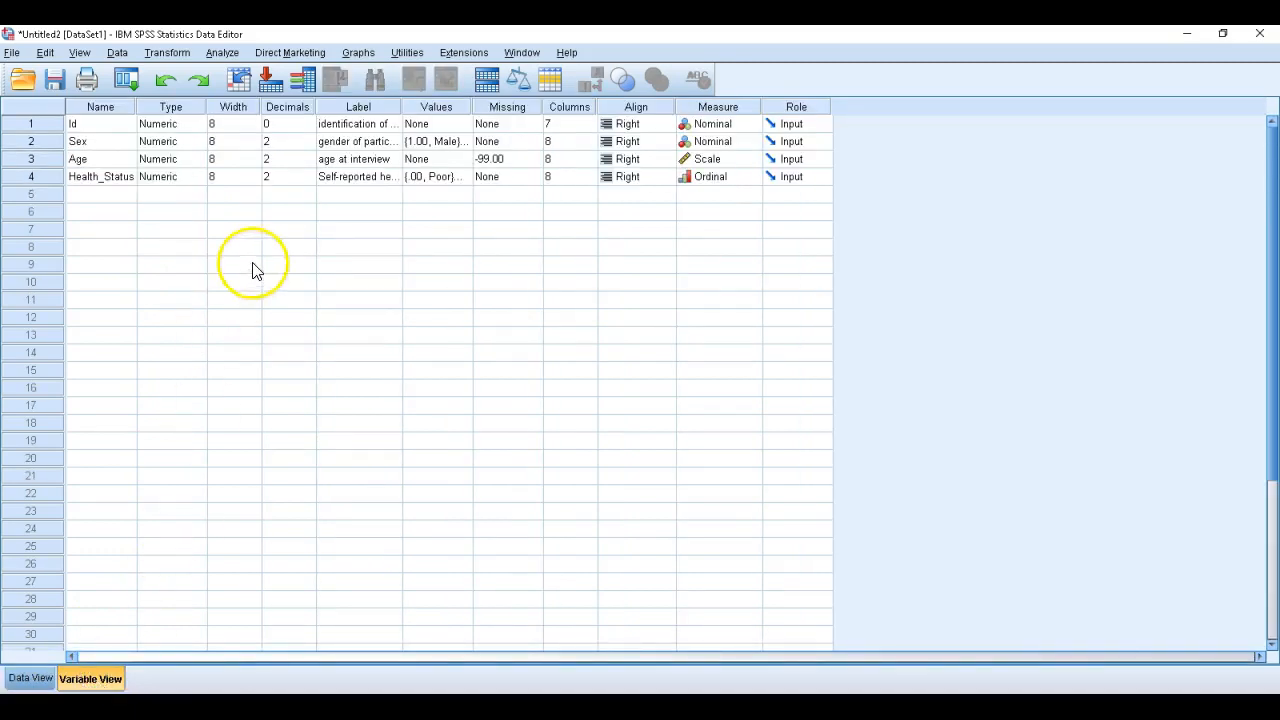
left_click(303, 141)
left_click(310, 146)
left_click(310, 146)
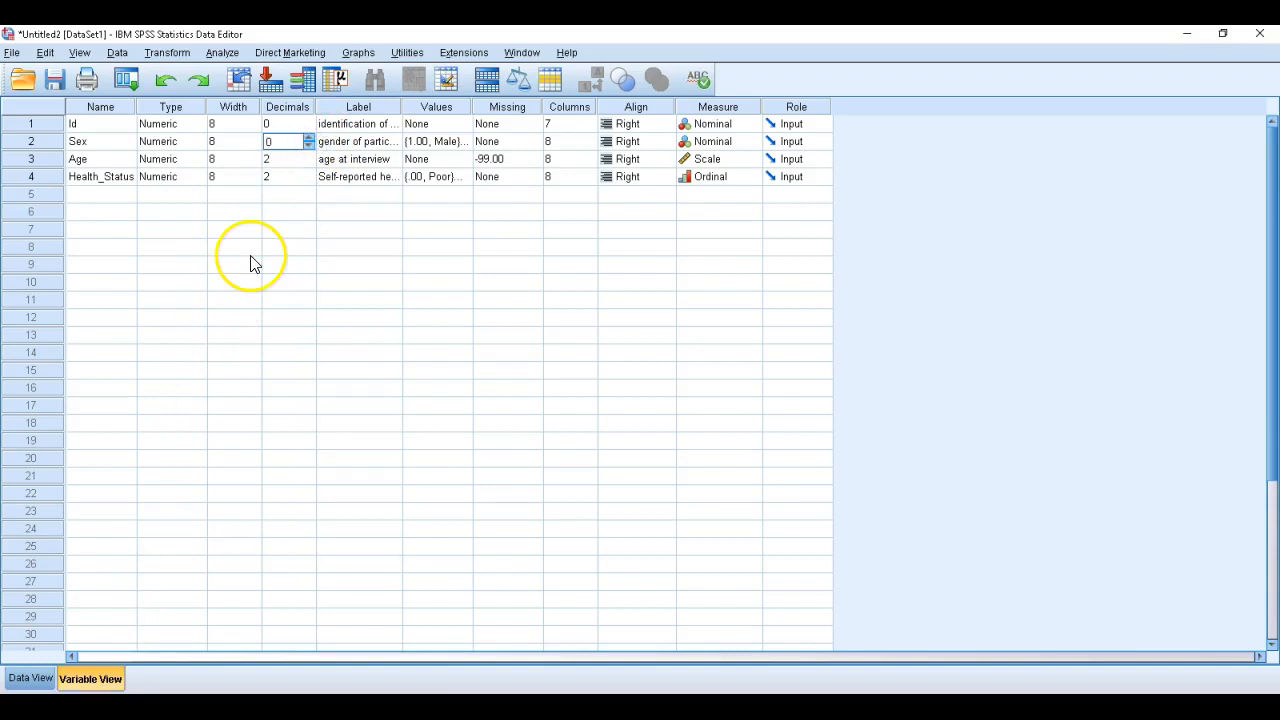
left_click(303, 159)
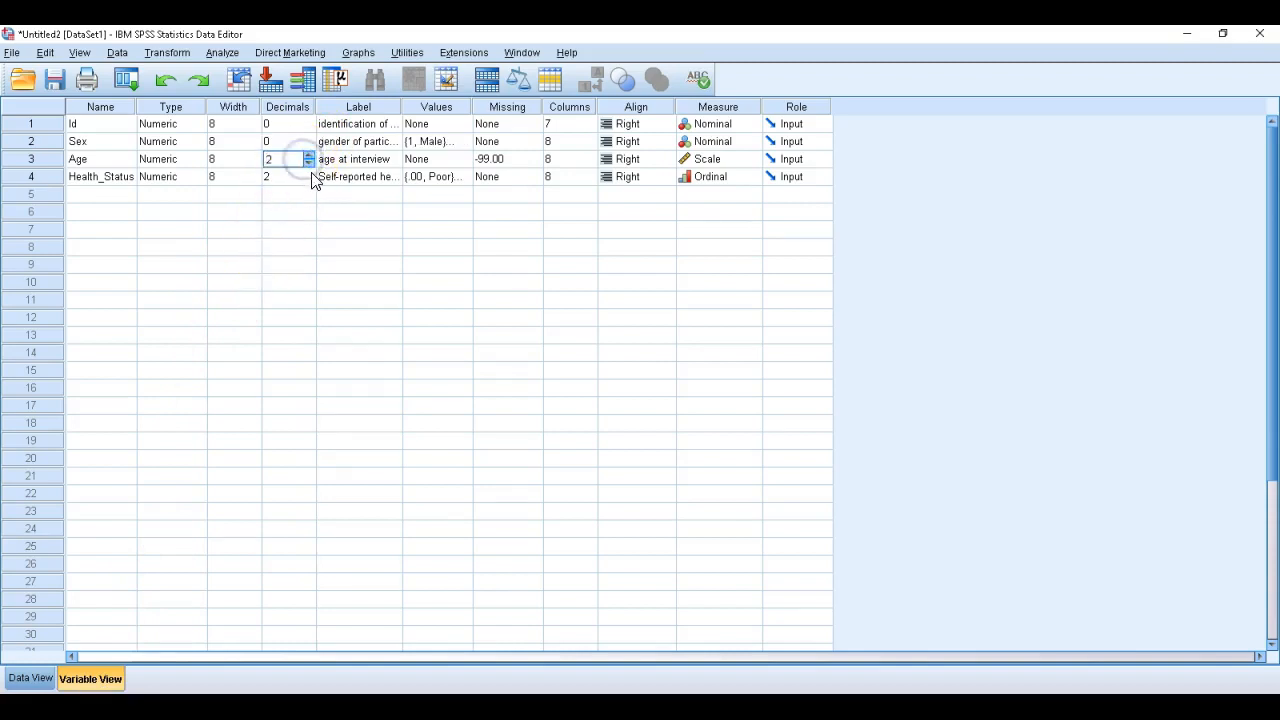
left_click(310, 164)
left_click(310, 164)
left_click(307, 178)
left_click(307, 181)
Enter the Age values 64, 34 and 27 for the first three cases in the data grid
left_click(30, 679)
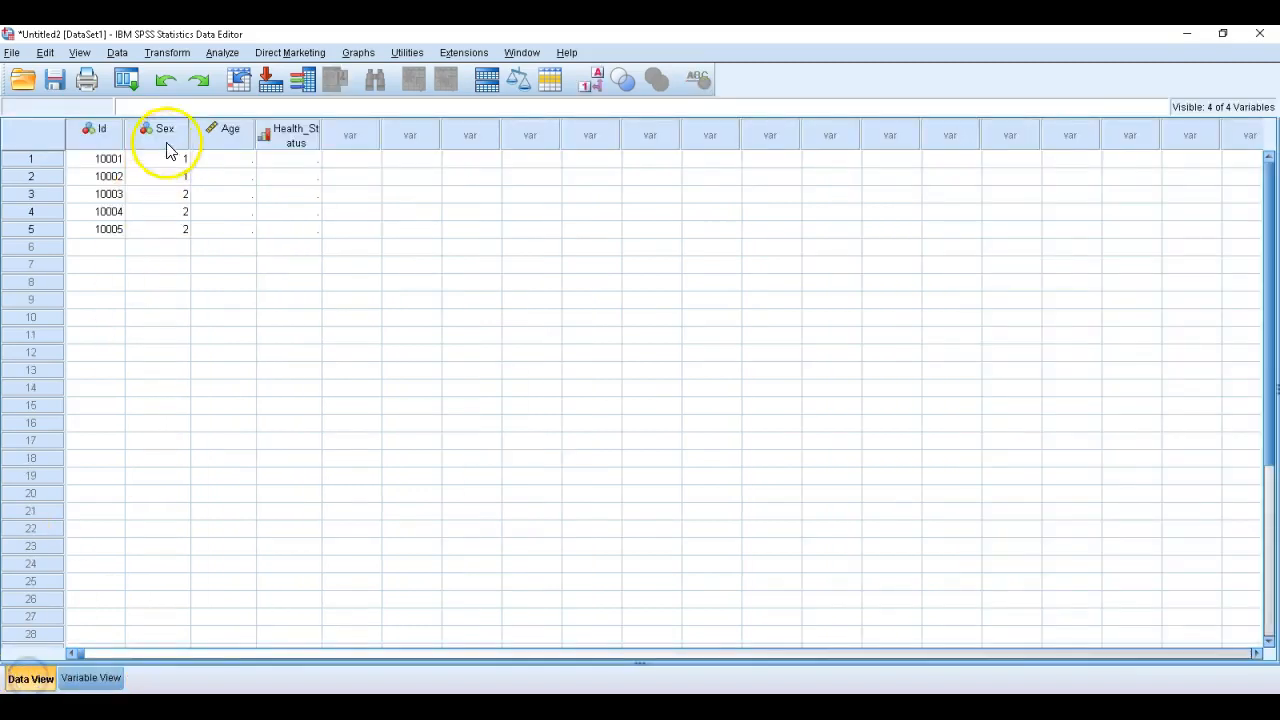
left_click(230, 165)
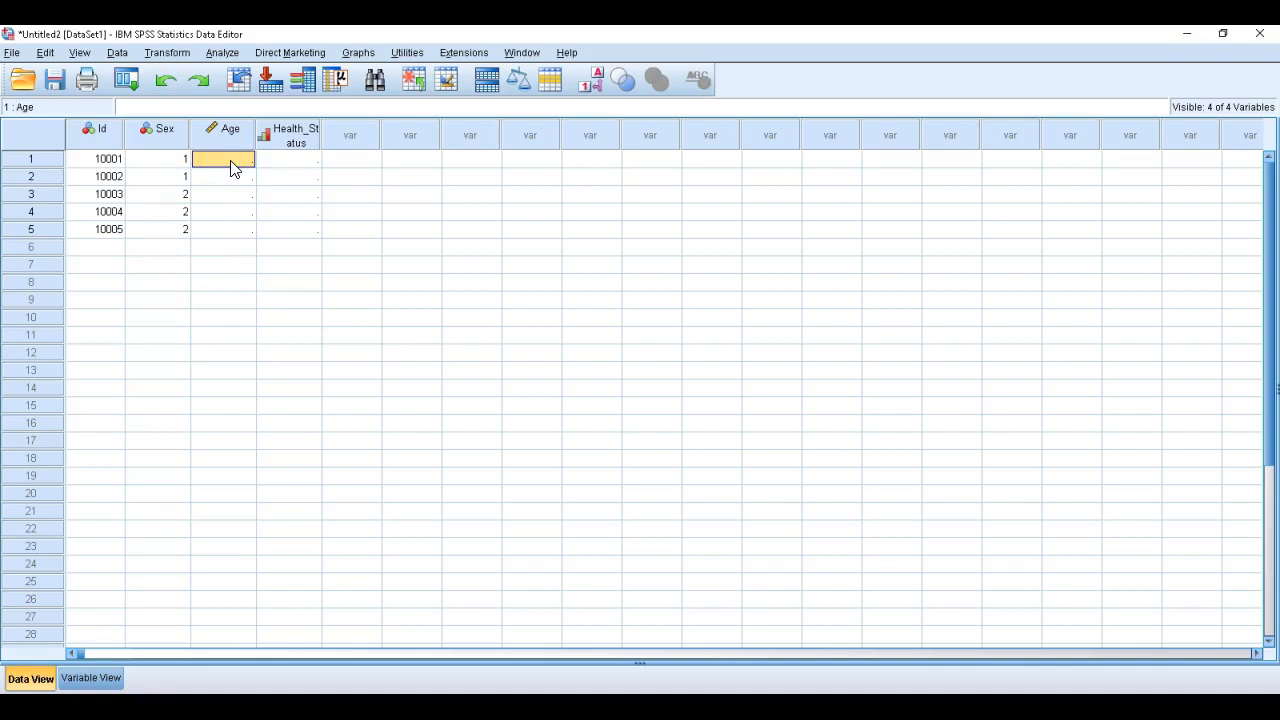
type("64")
key("Return")
type("34")
key("Return")
type("27")
key("Return")
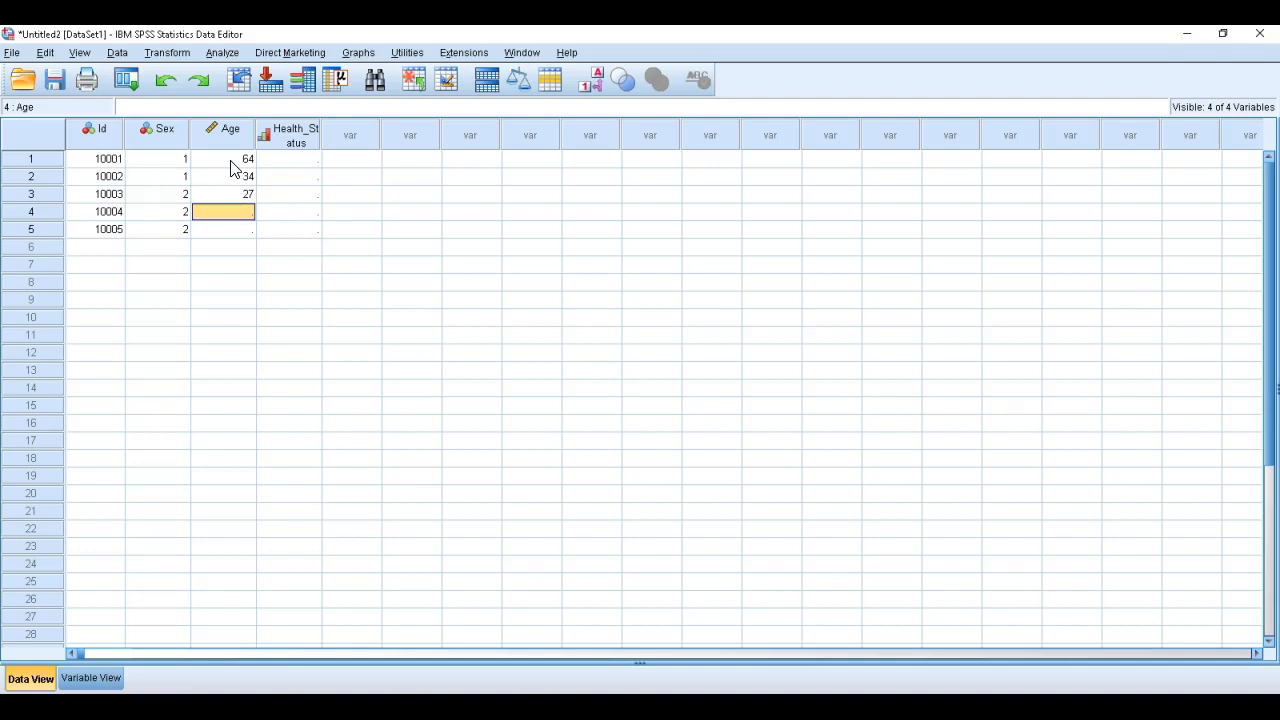
Enter the Age values 32 and 22 for the fourth and fifth cases
type("32")
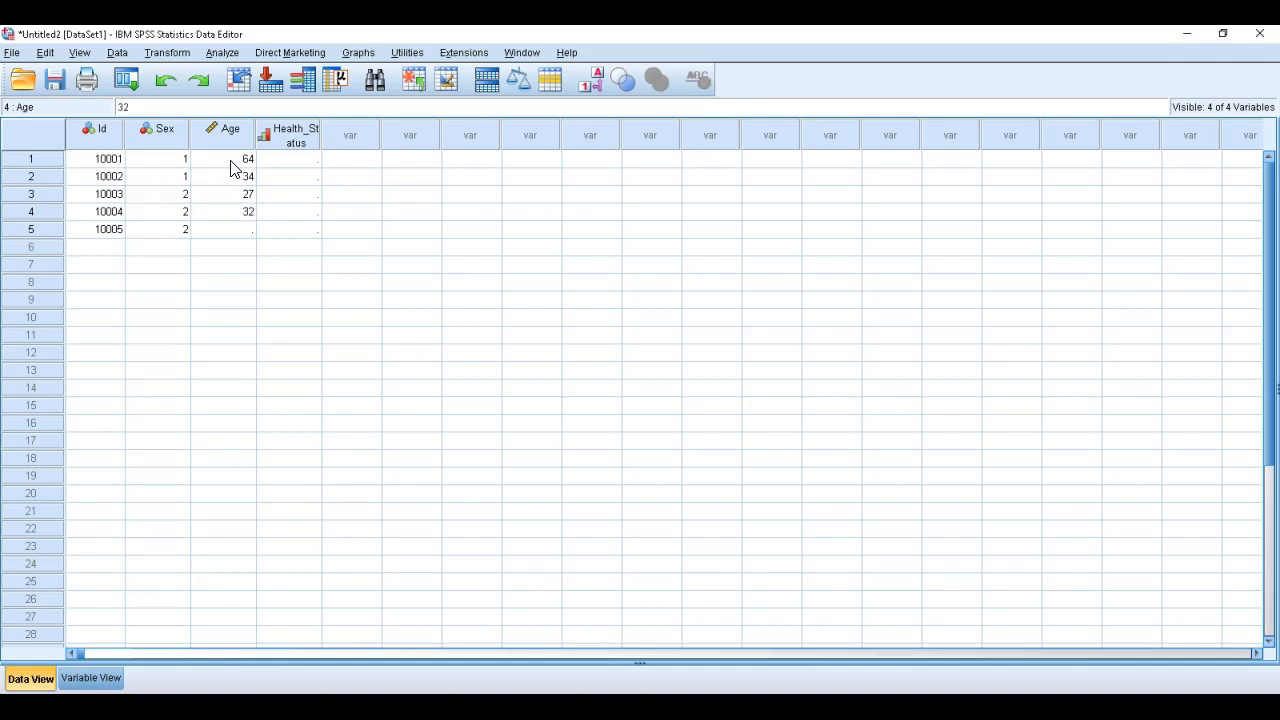
key("Return")
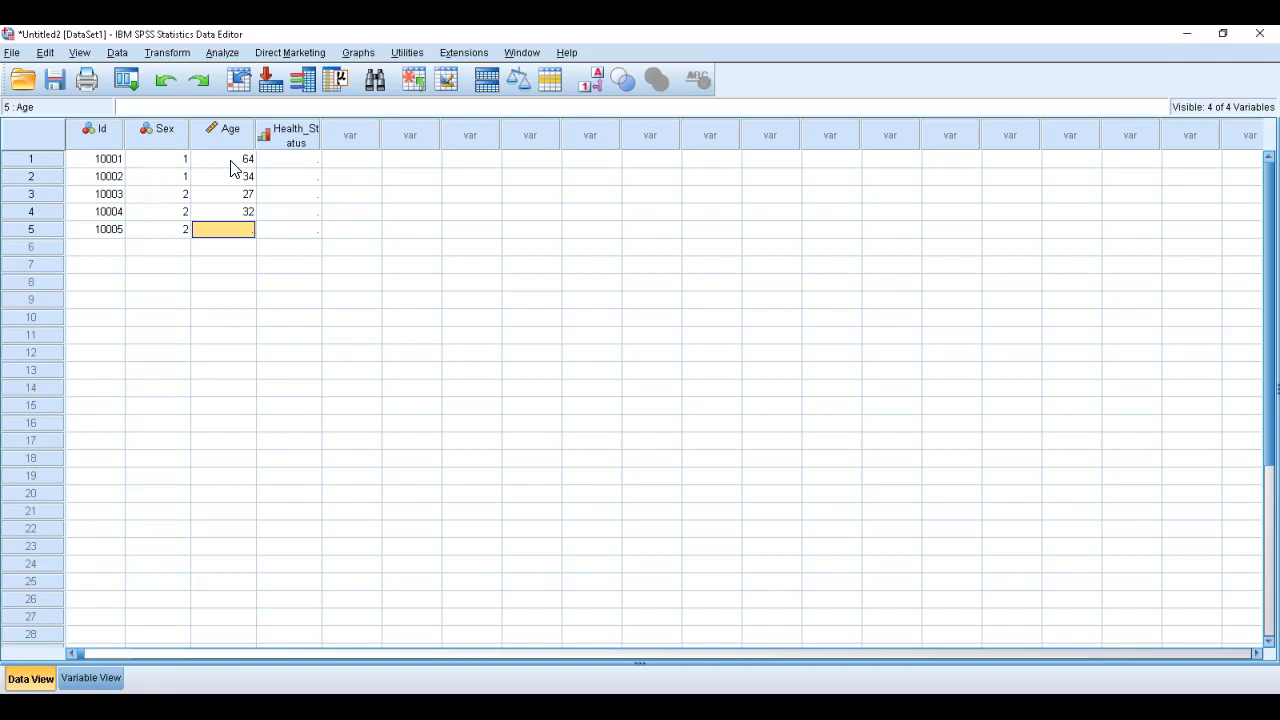
type("22")
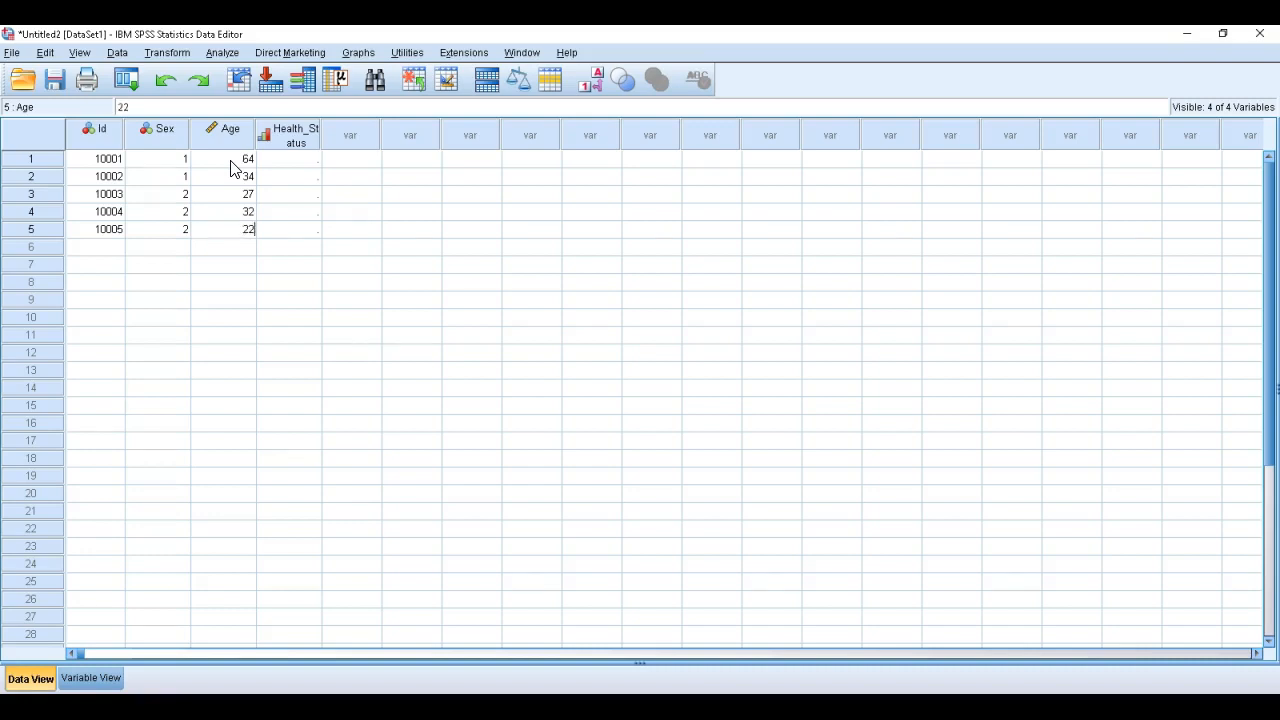
key("Return")
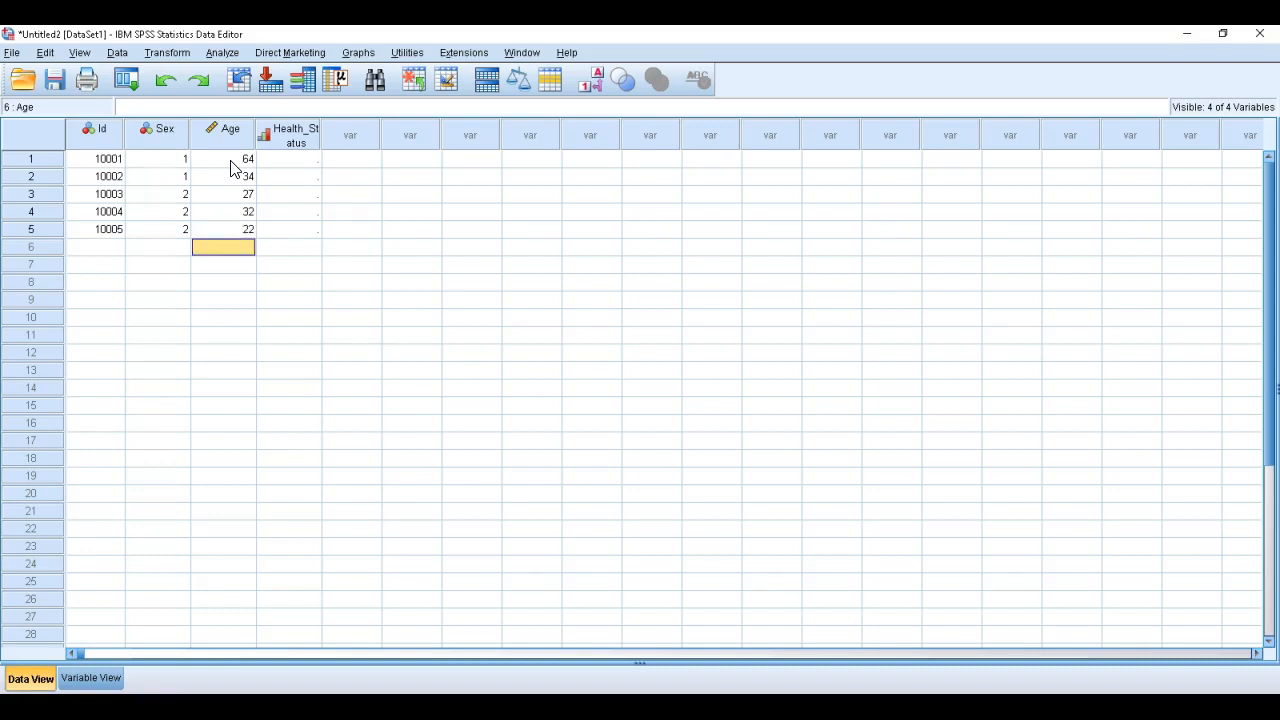
Enter the Health_Status codes 0, 1, 1, 1 and 2 for the five cases
left_click(306, 161)
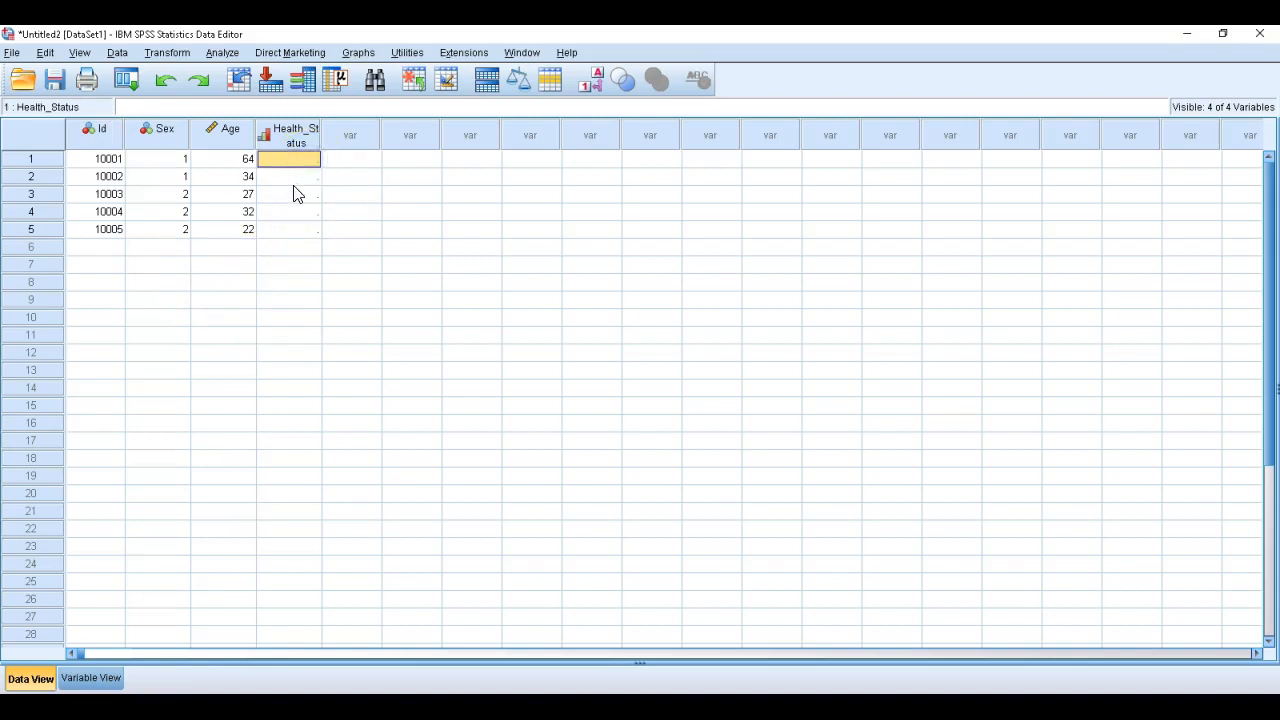
type("0")
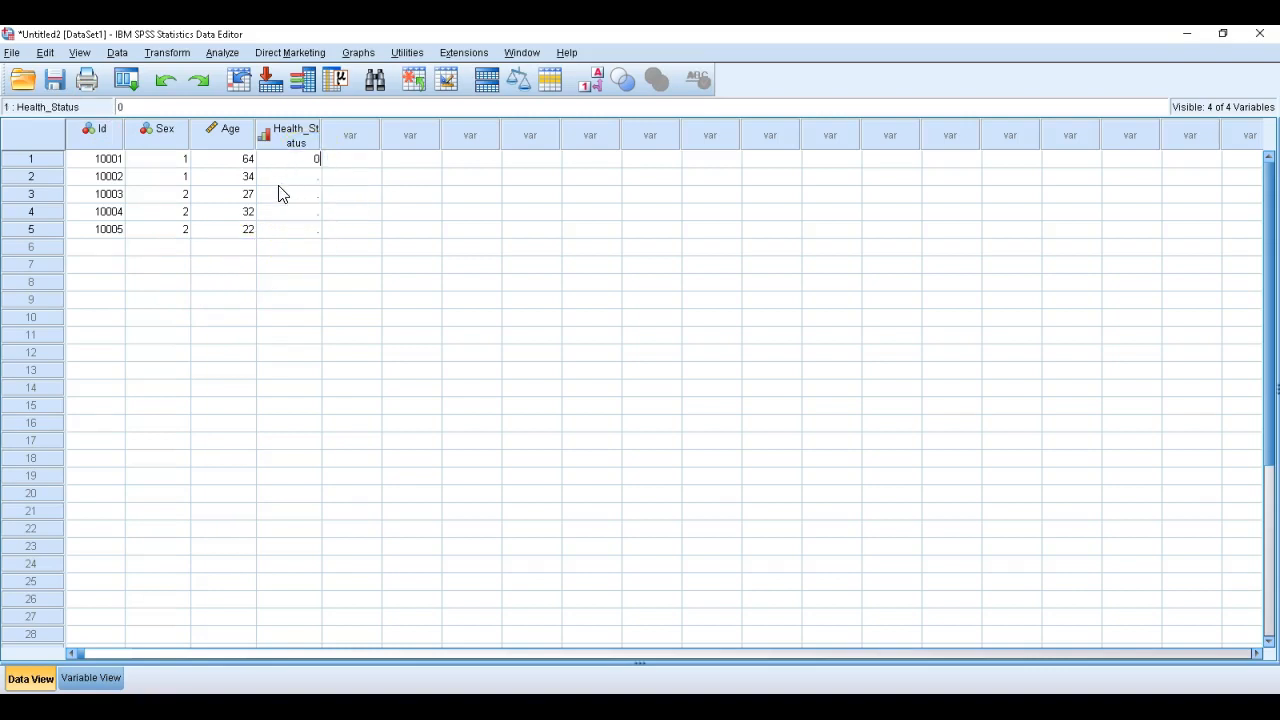
key("Return")
type("1")
key("Return")
type("1")
key("Return")
type("1")
key("Return")
type("2")
Display the value labels of the coded variables in the data grid and return to the numeric codes
left_click(598, 82)
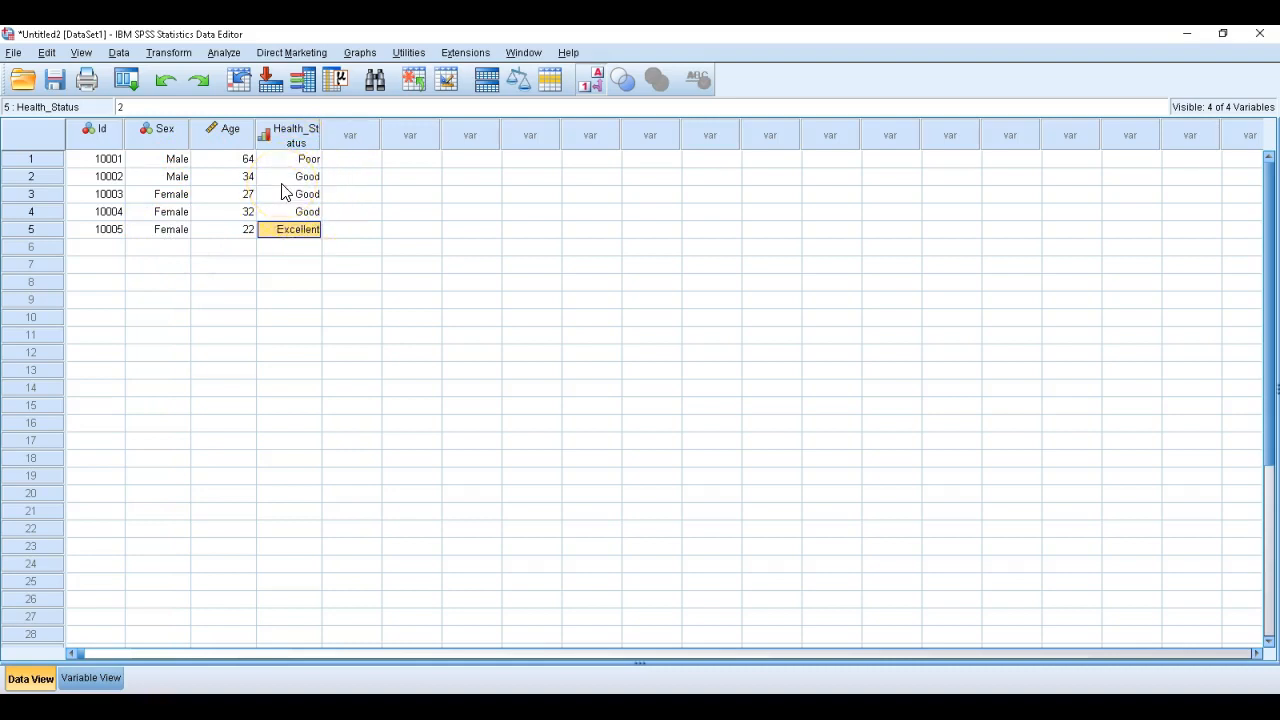
left_click(593, 81)
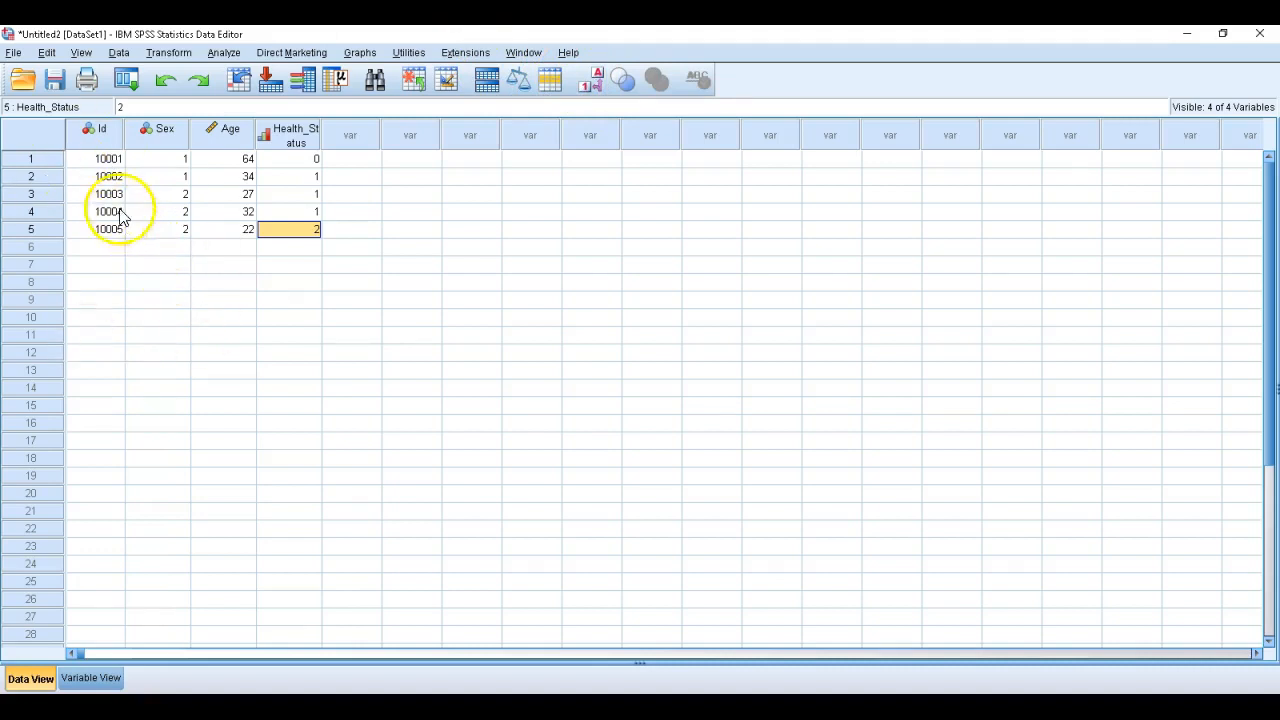
Start saving the dataset under a new name and look through the available save locations, keeping the CSO folder
left_click(13, 52)
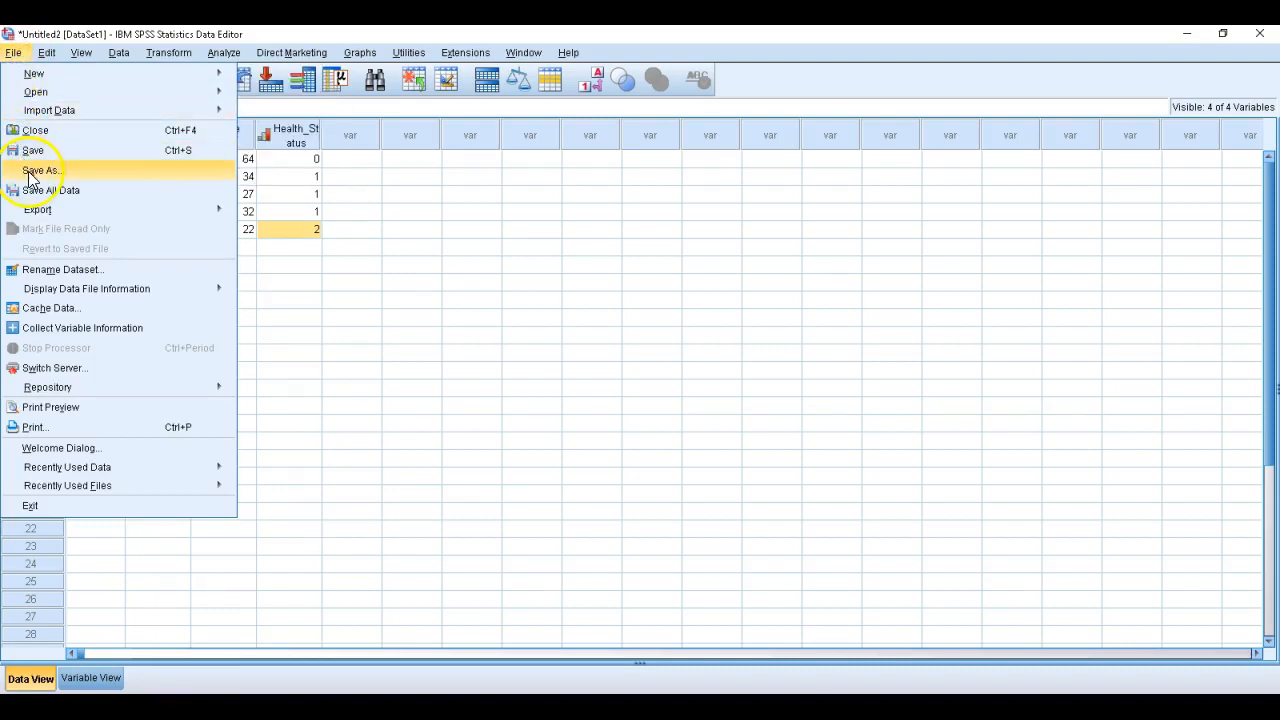
left_click(33, 171)
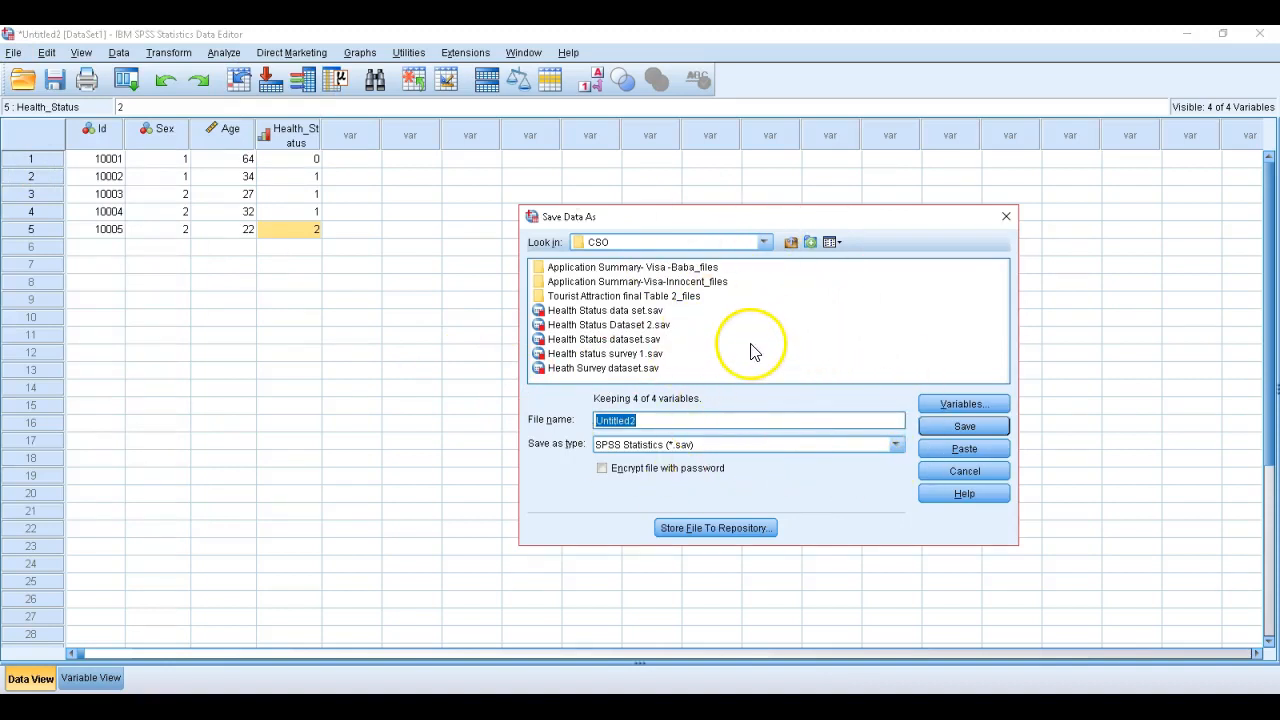
left_click(763, 244)
scroll(613, 298, "down", 1)
scroll(615, 298, "up", 1)
scroll(615, 298, "down", 4)
scroll(617, 298, "up", 5)
scroll(620, 298, "up", 2)
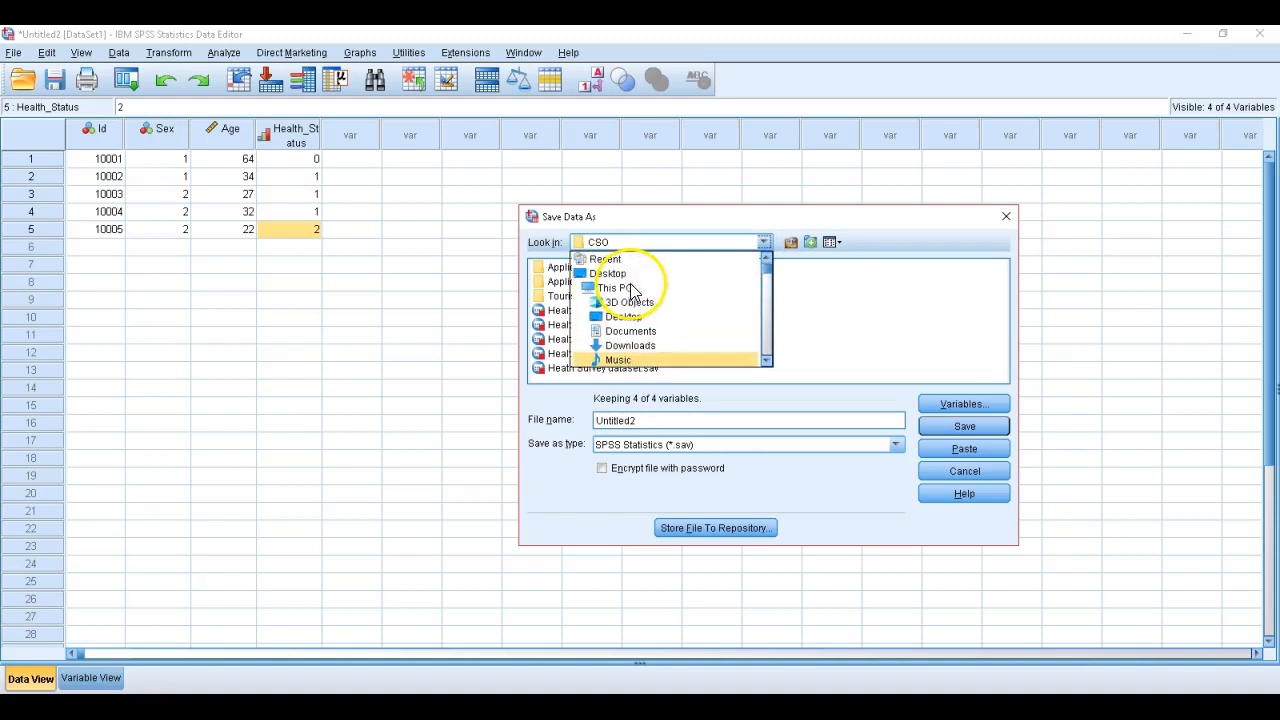
left_click(762, 242)
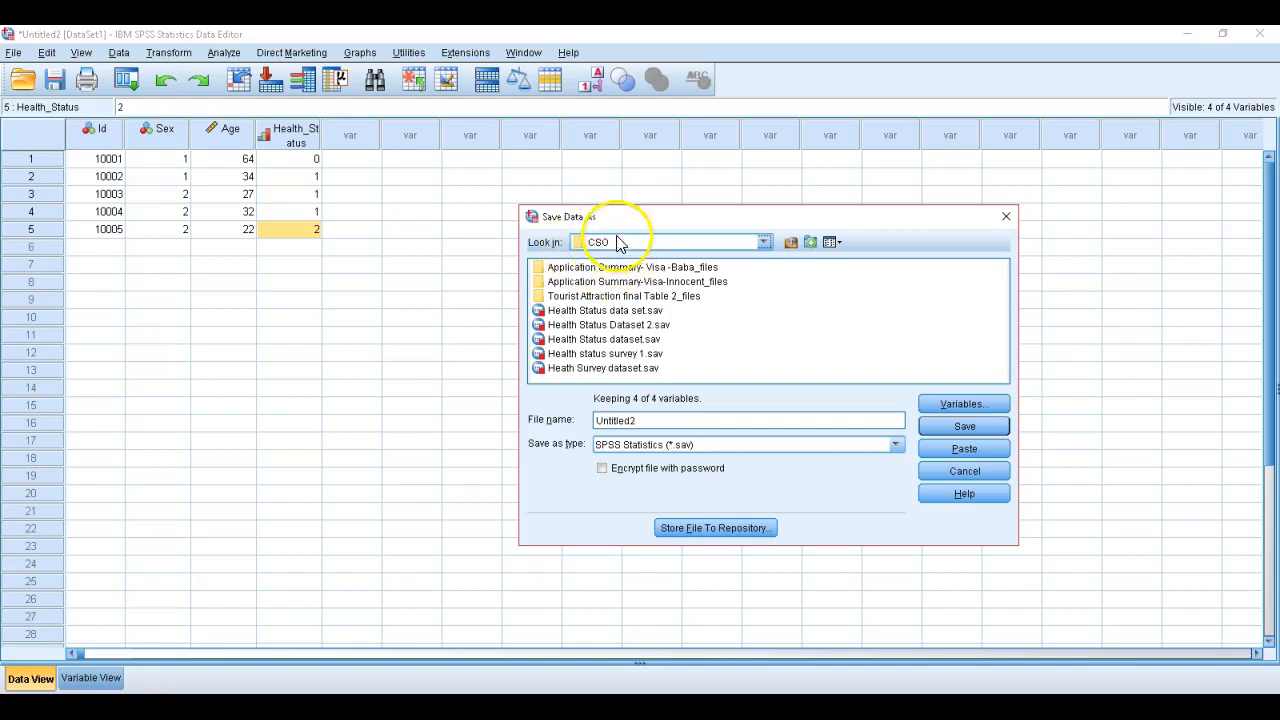
Name the file Health Survey 3 and save it as an SPSS Statistics dataset in the CSO folder
left_click(648, 420)
key("BackSpace")
key("BackSpace")
key("BackSpace")
key("BackSpace")
key("BackSpace")
key("BackSpace")
key("BackSpace")
key("BackSpace")
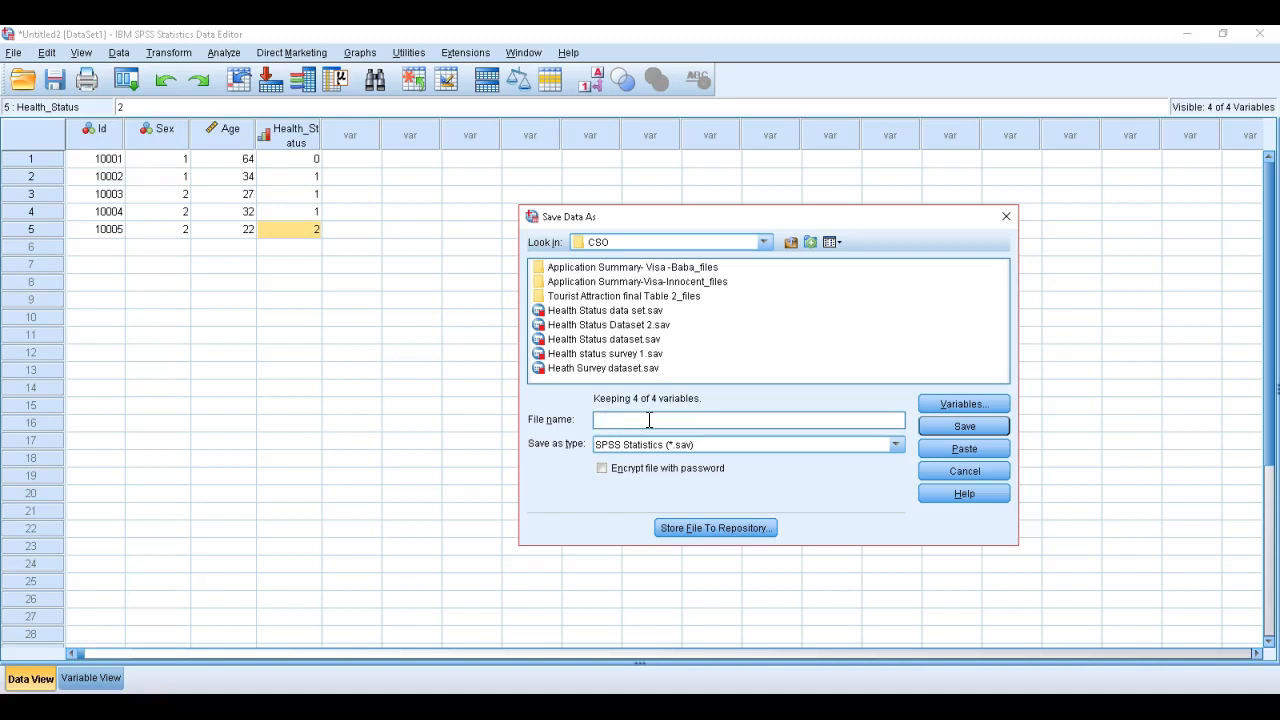
type("S")
key("BackSpace")
key("BackSpace")
type("Health Survey 3")
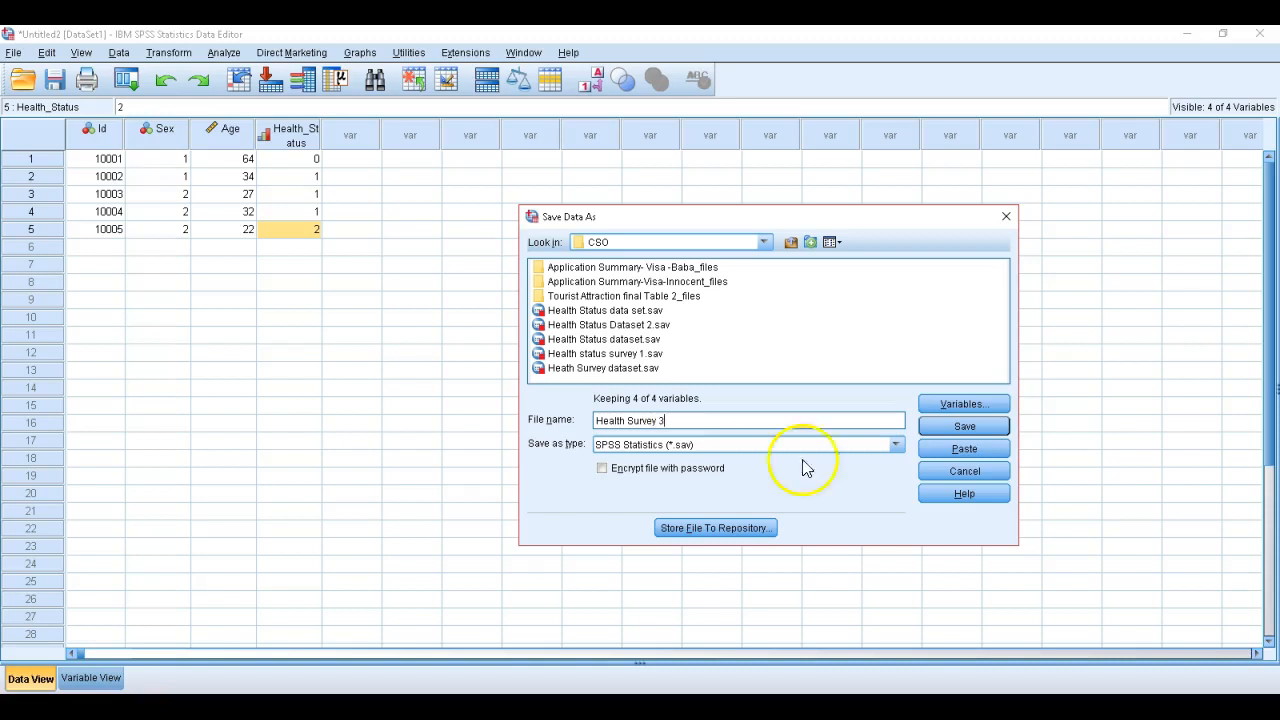
left_click(975, 427)
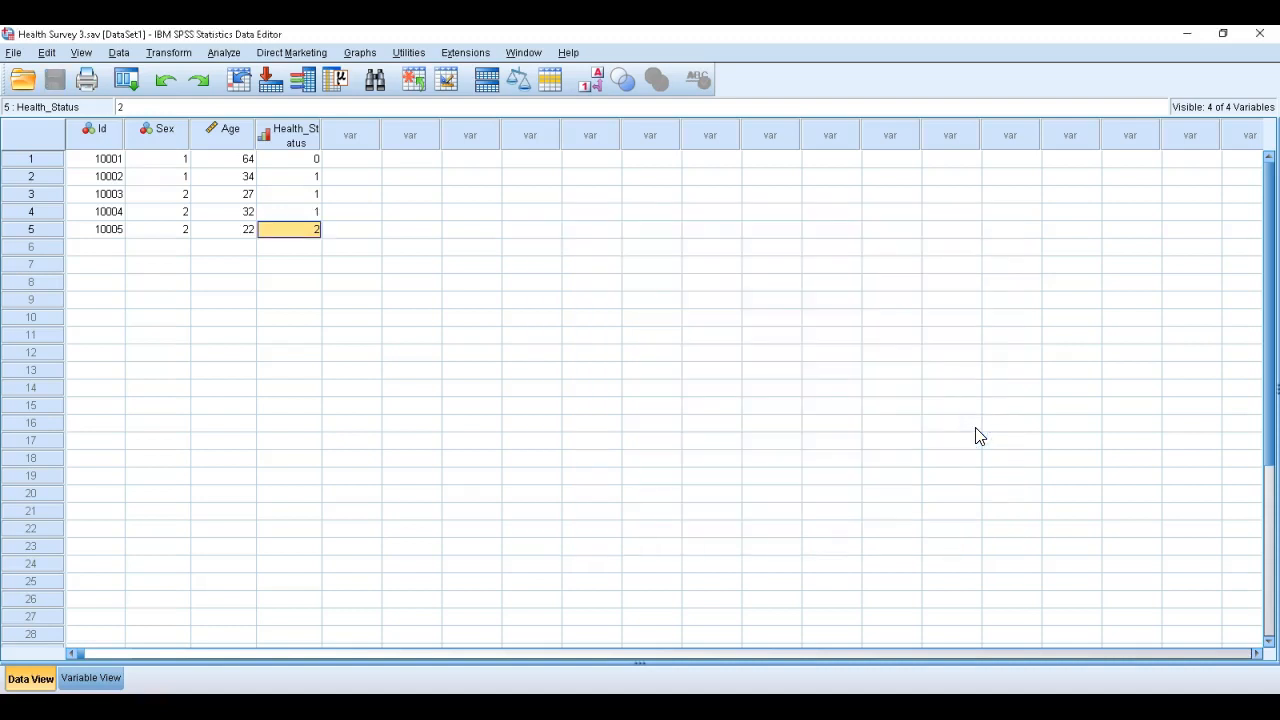
scroll(558, 530, "down", 1)
scroll(558, 530, "up", 1)
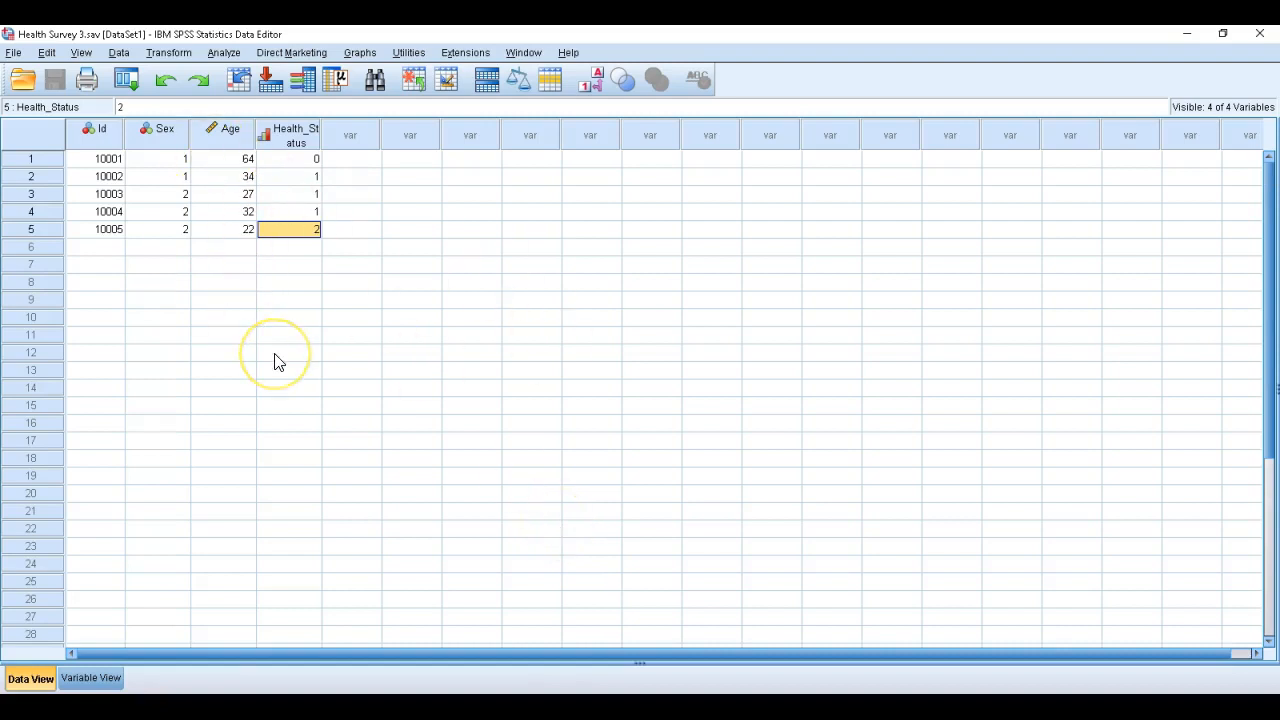
scroll(274, 360, "down", 1)
scroll(274, 360, "up", 1)
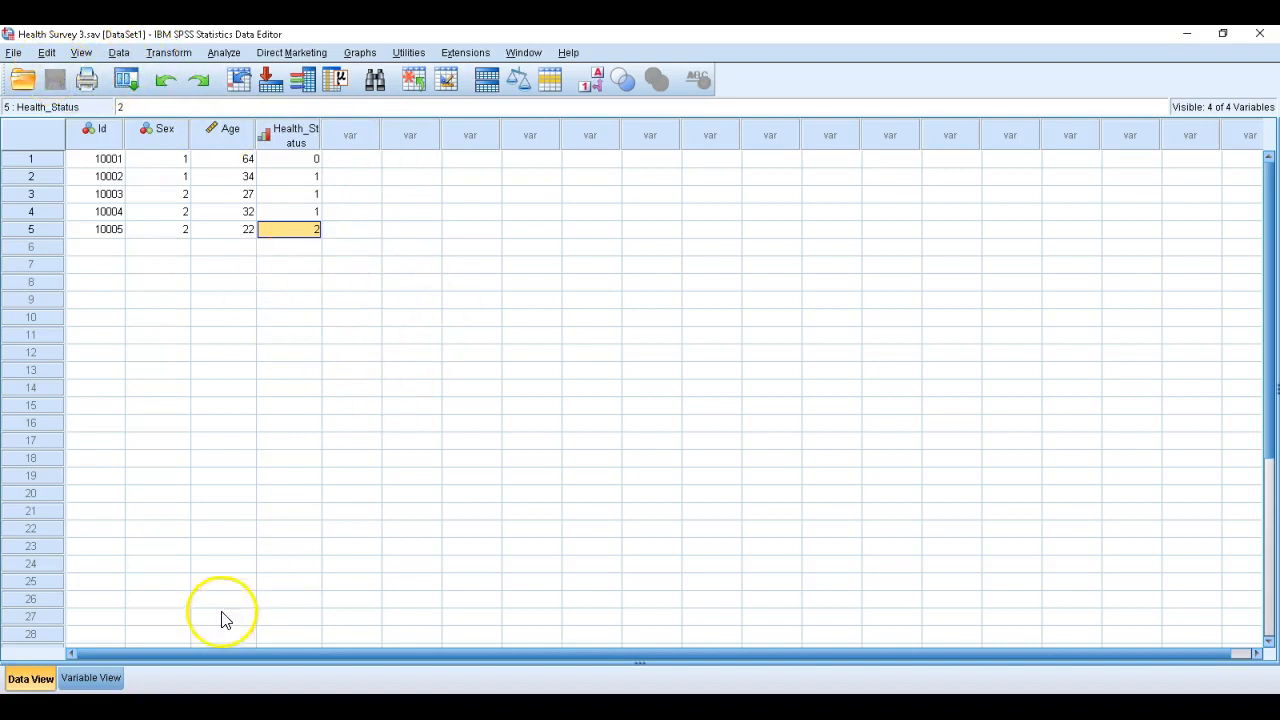
Show the variable definitions and start a Descriptives analysis with age at interview [Age] as the only analysis variable
left_click(91, 679)
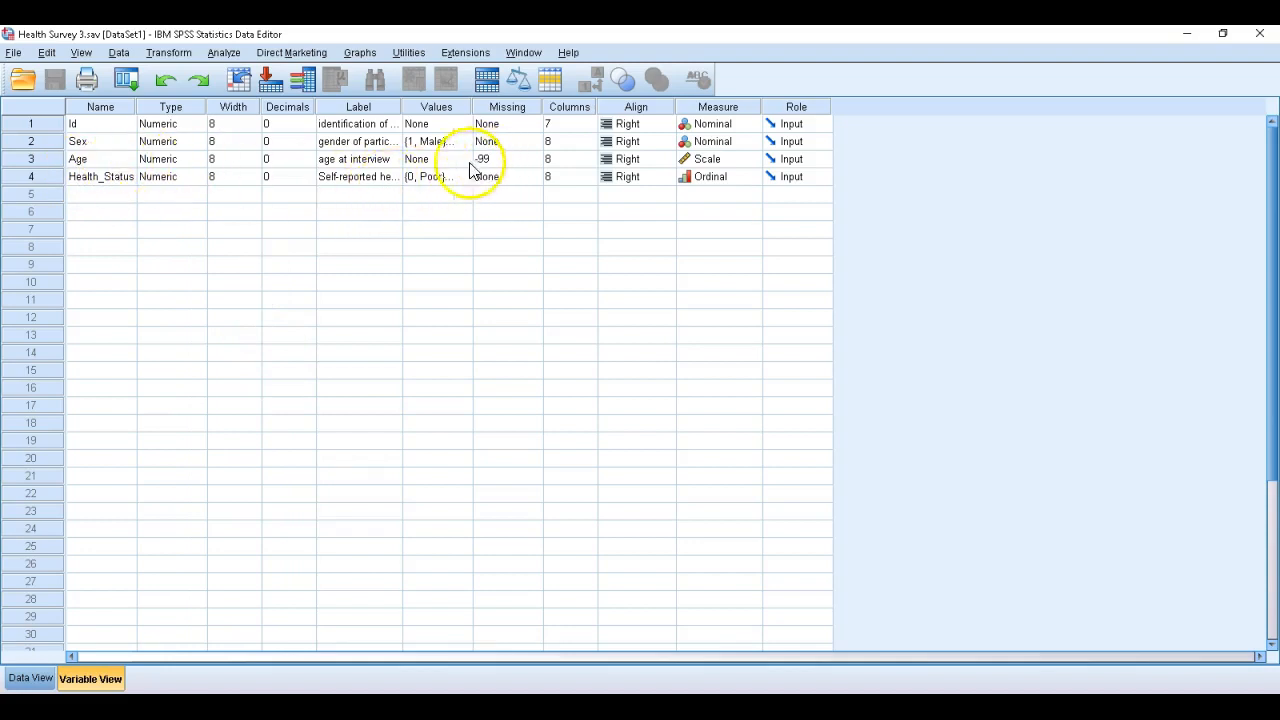
left_click(225, 53)
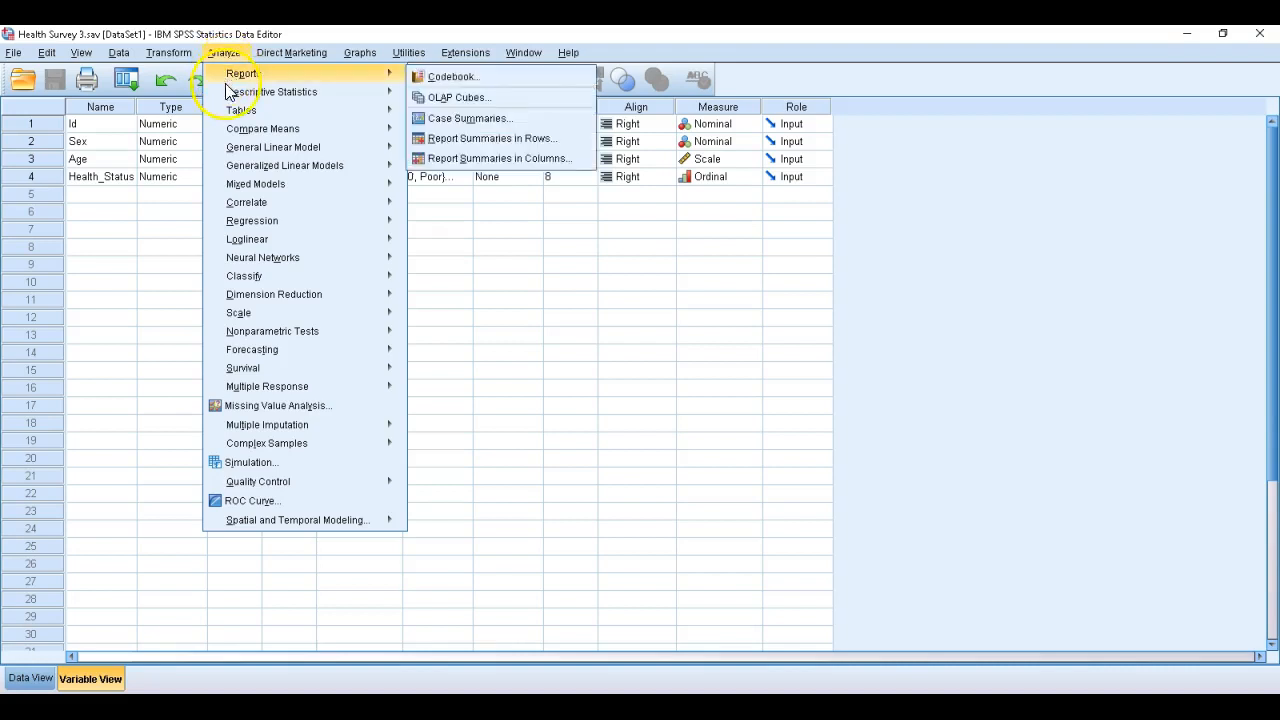
left_click(286, 98)
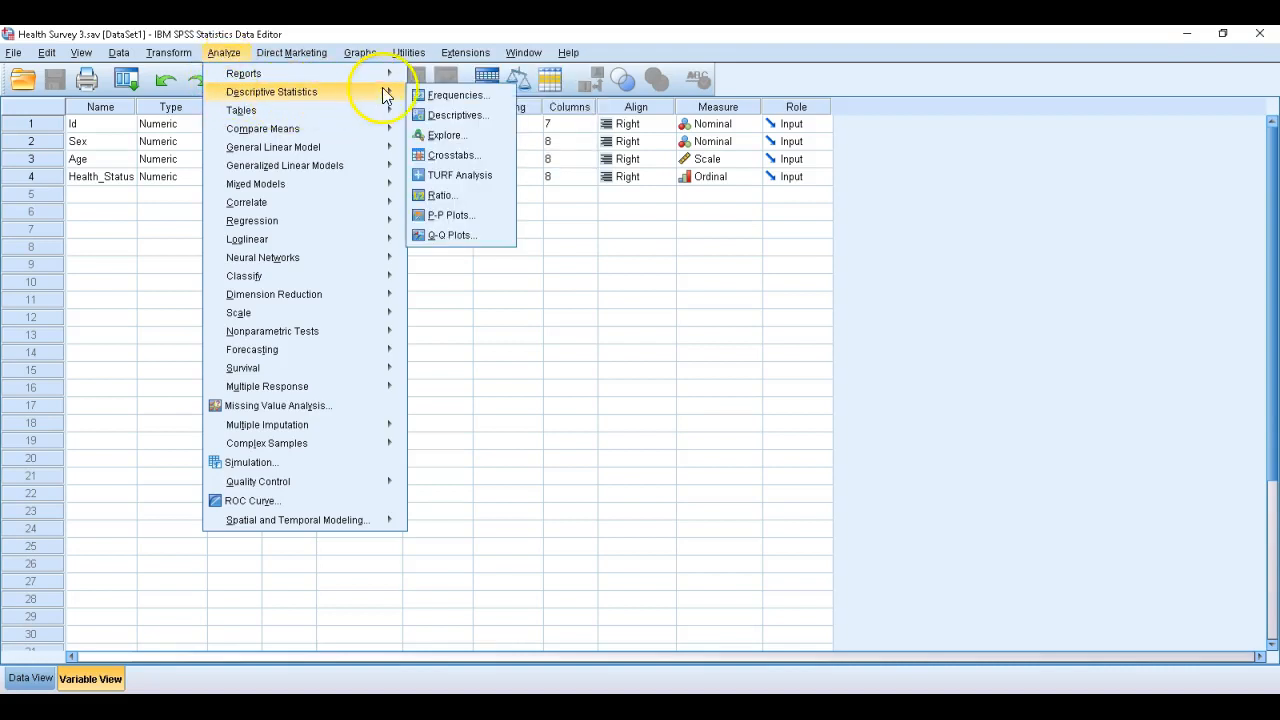
left_click(469, 118)
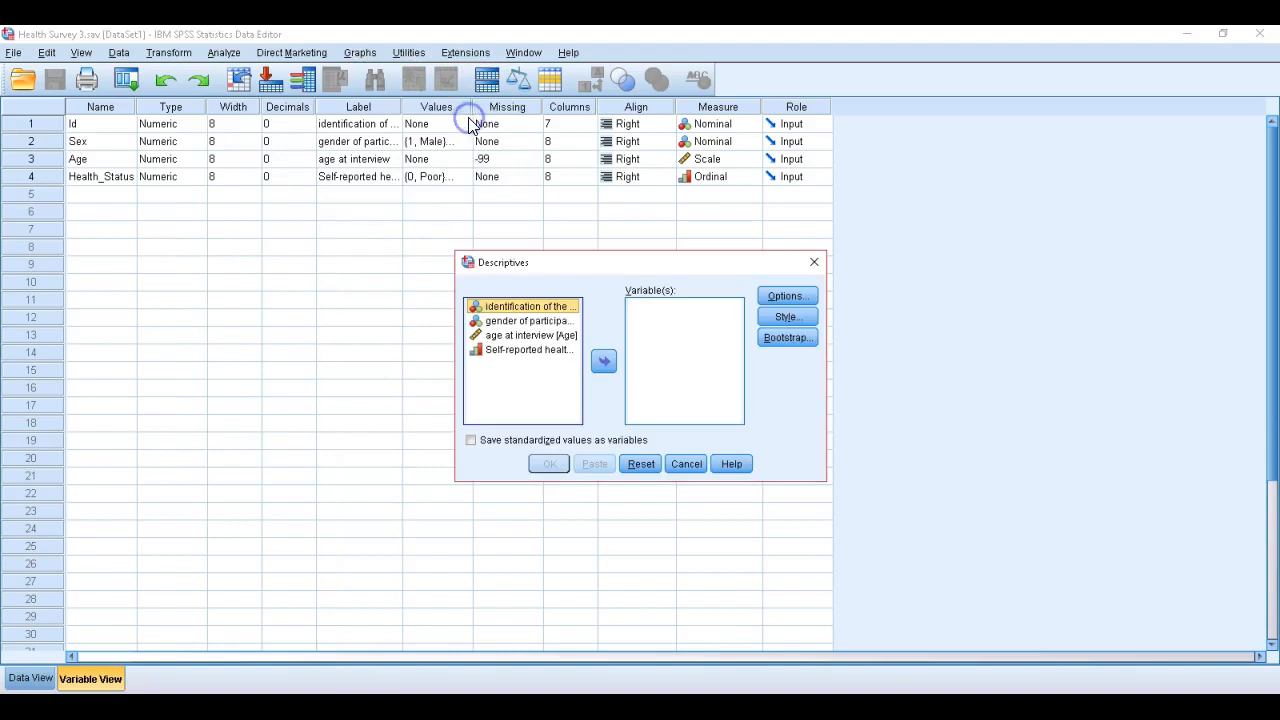
left_click(505, 338)
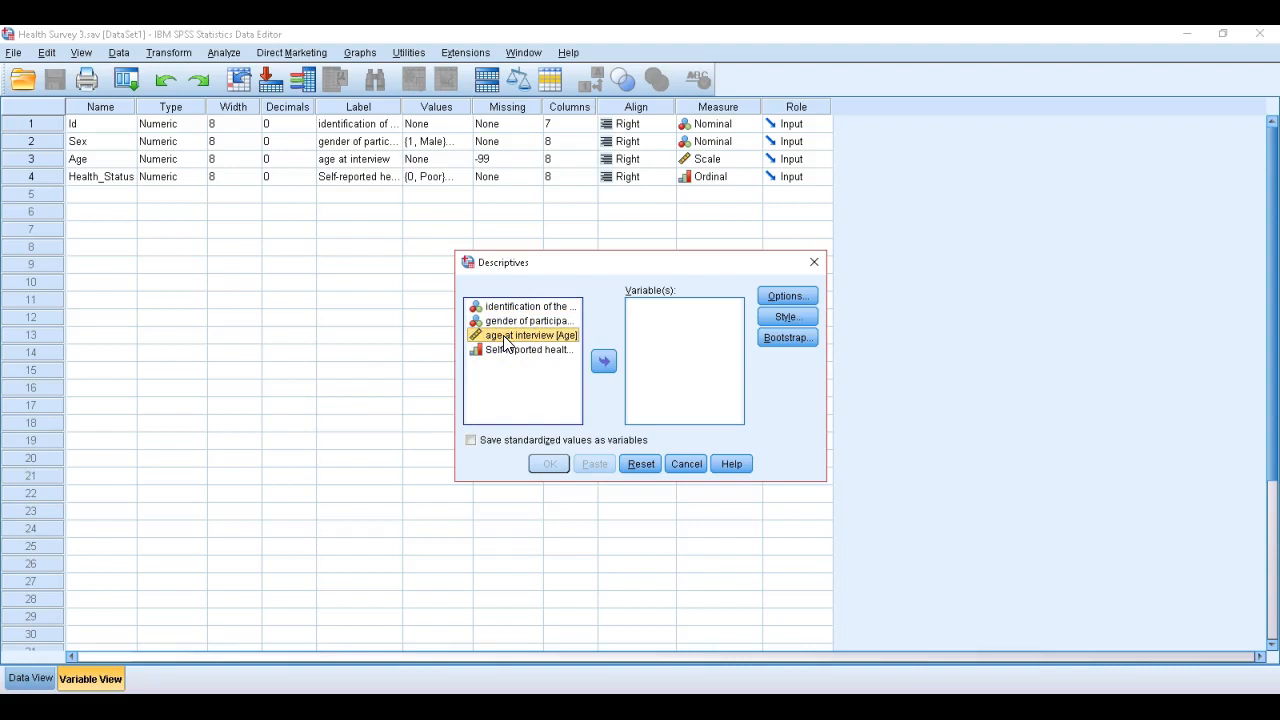
left_click_drag(505, 342, 633, 337)
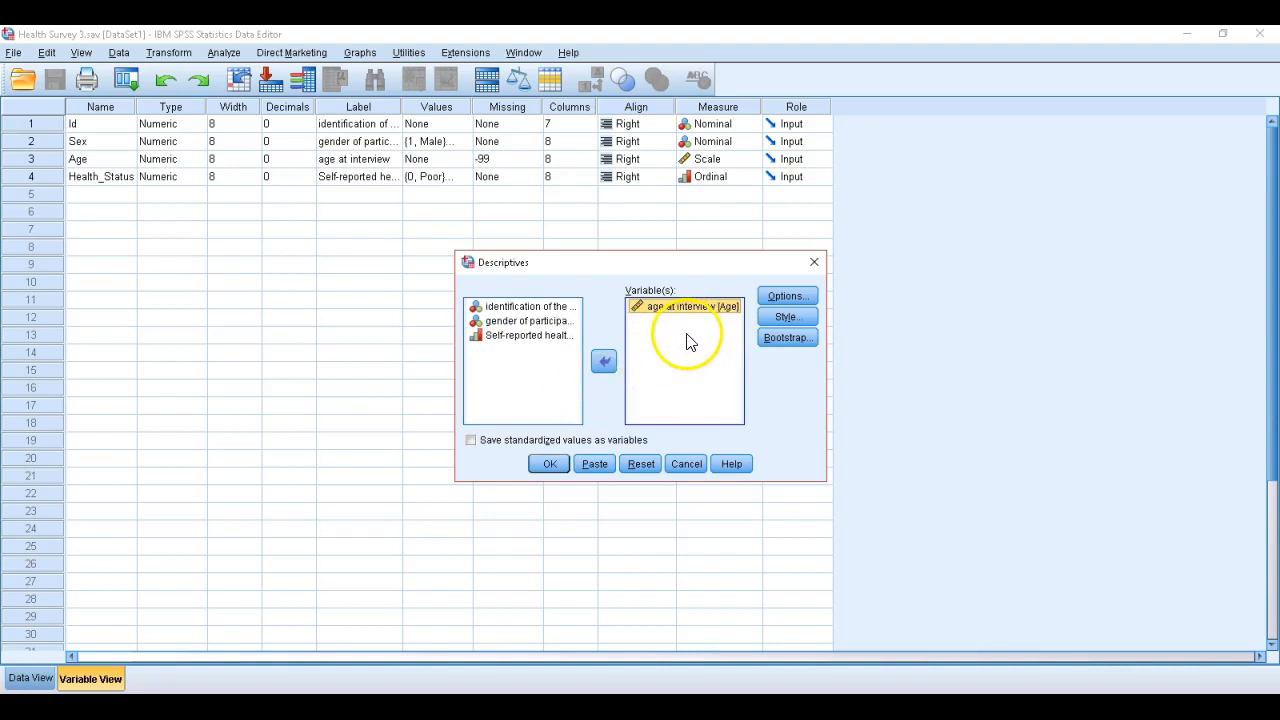
left_click(605, 362)
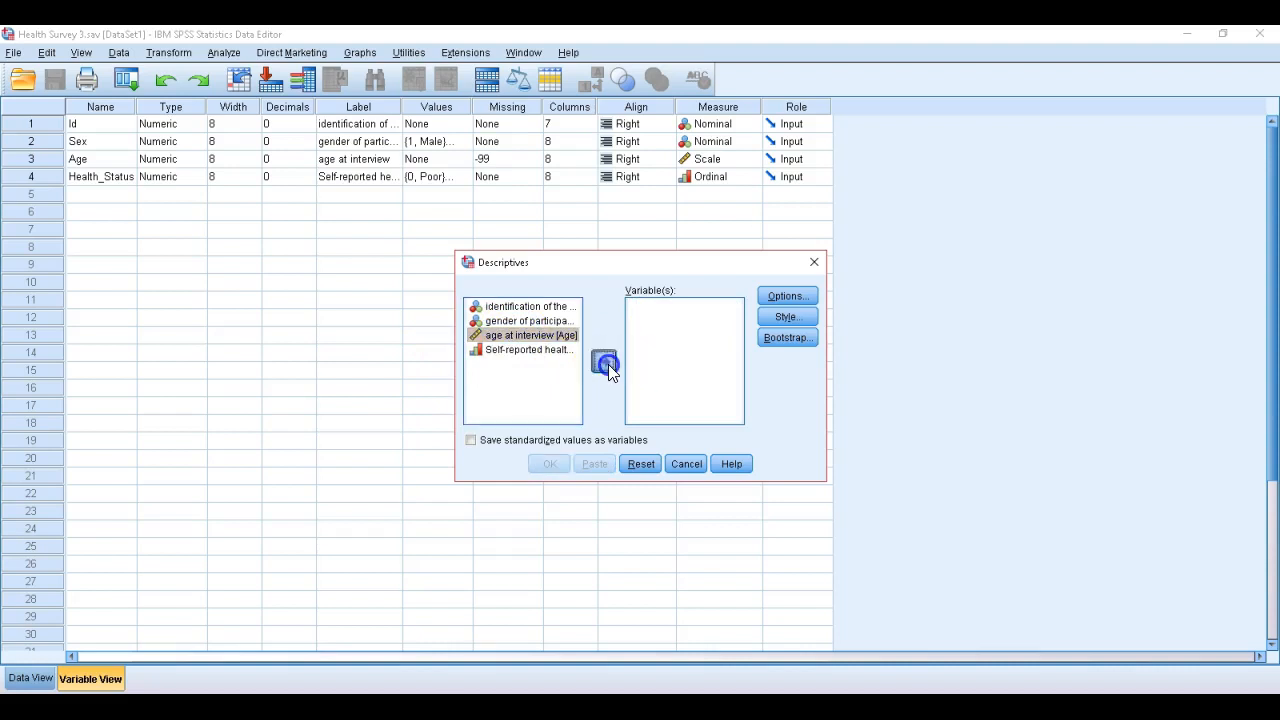
left_click(606, 362)
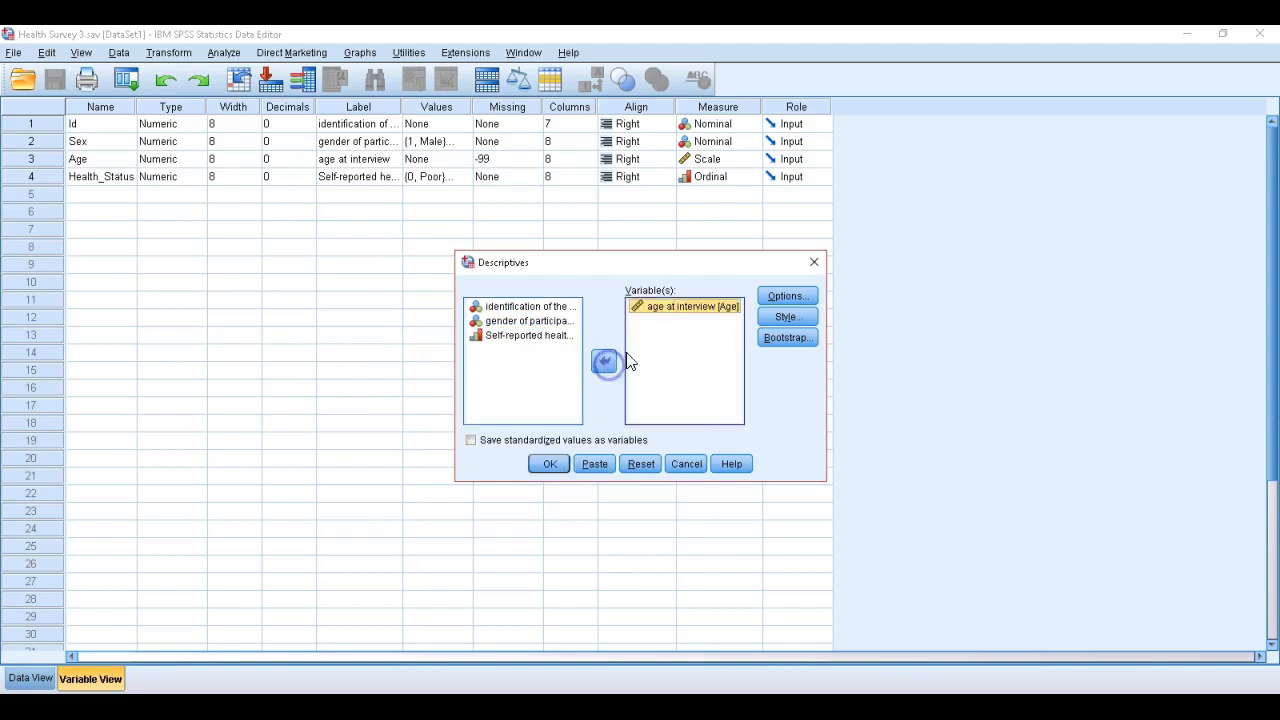
Keep mean, standard deviation, minimum and maximum as the statistics with variable list display order, and run the Descriptives analysis
left_click(788, 297)
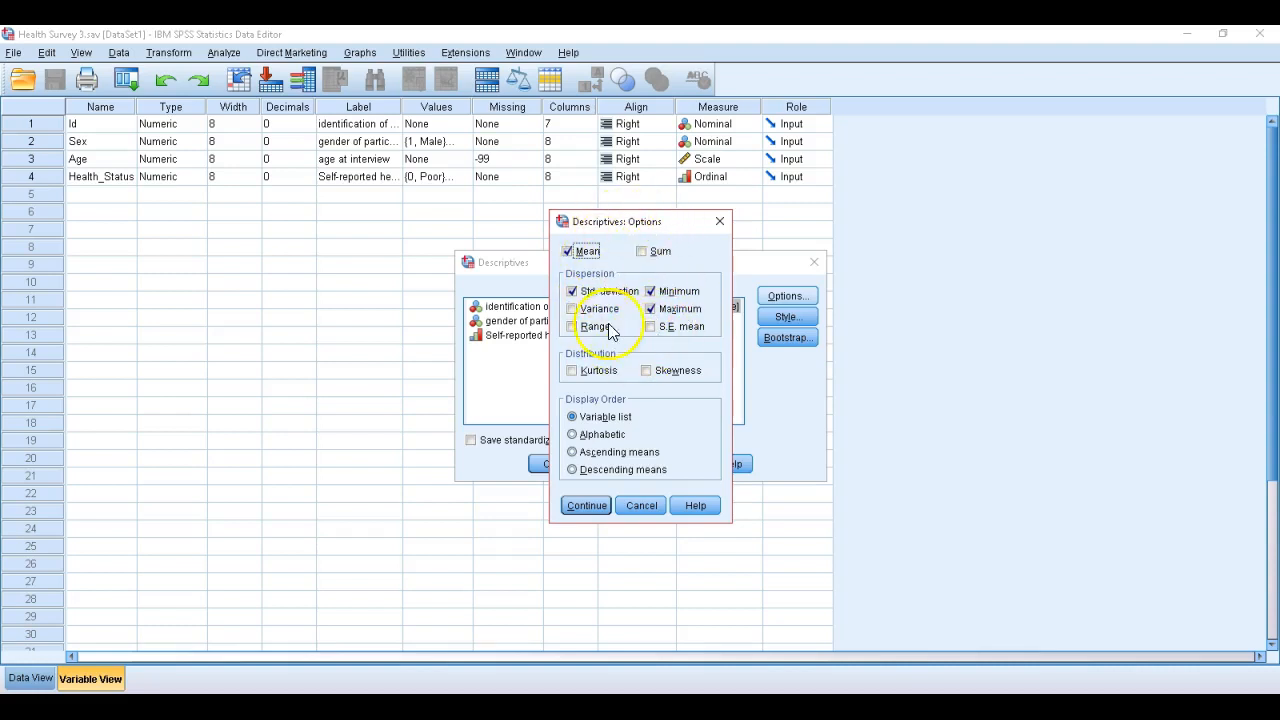
left_click(590, 506)
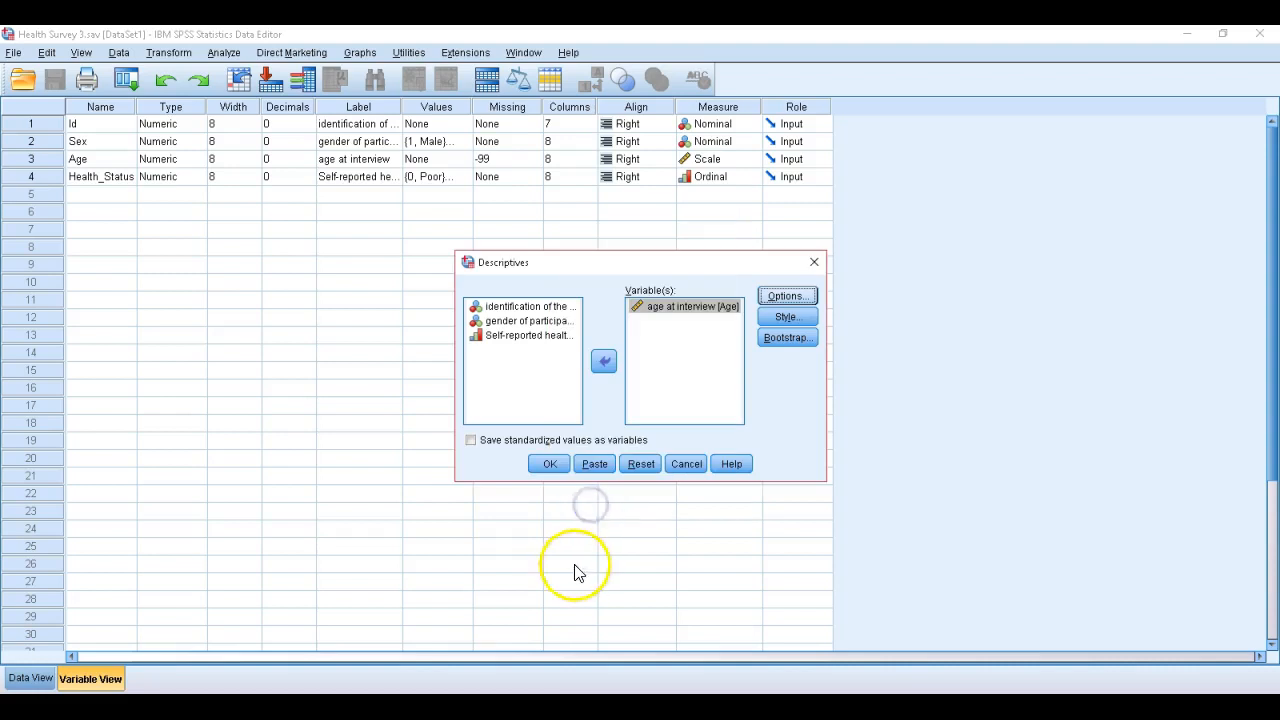
left_click(550, 465)
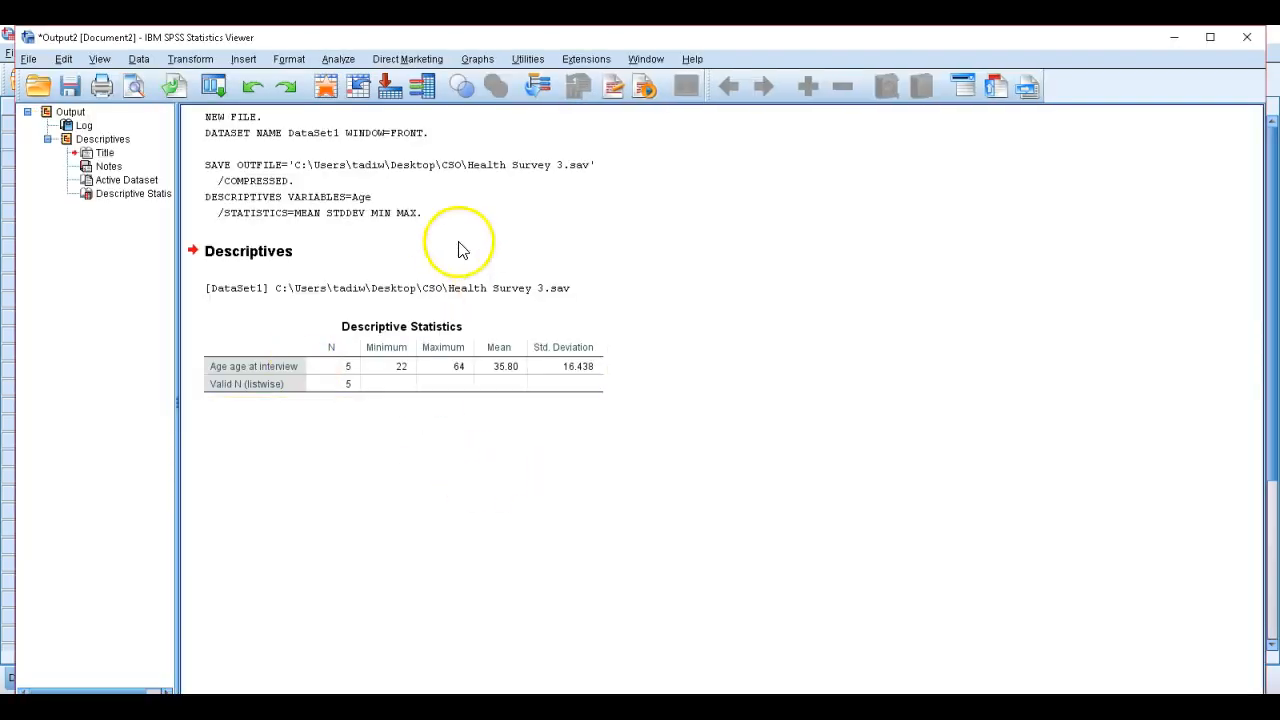
Examine the Descriptive Statistics table for age at interview, including N, minimum, maximum, mean and standard deviation
left_click(350, 358)
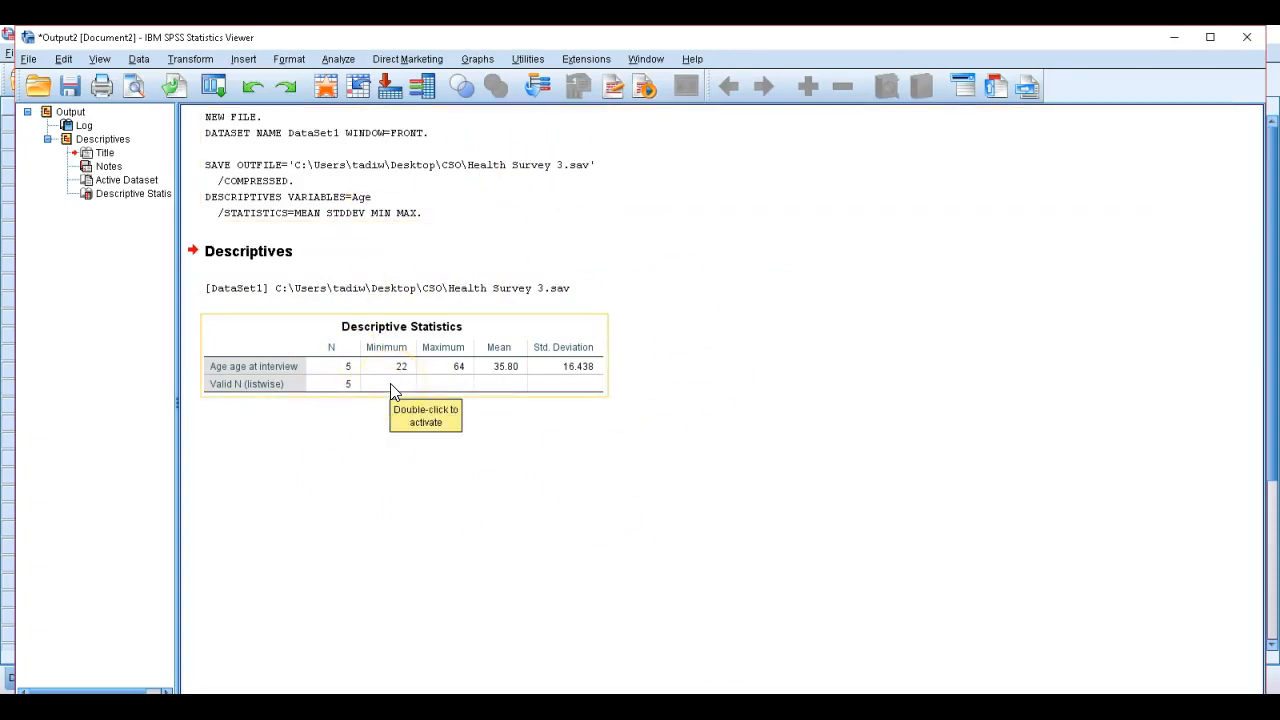
left_click(417, 449)
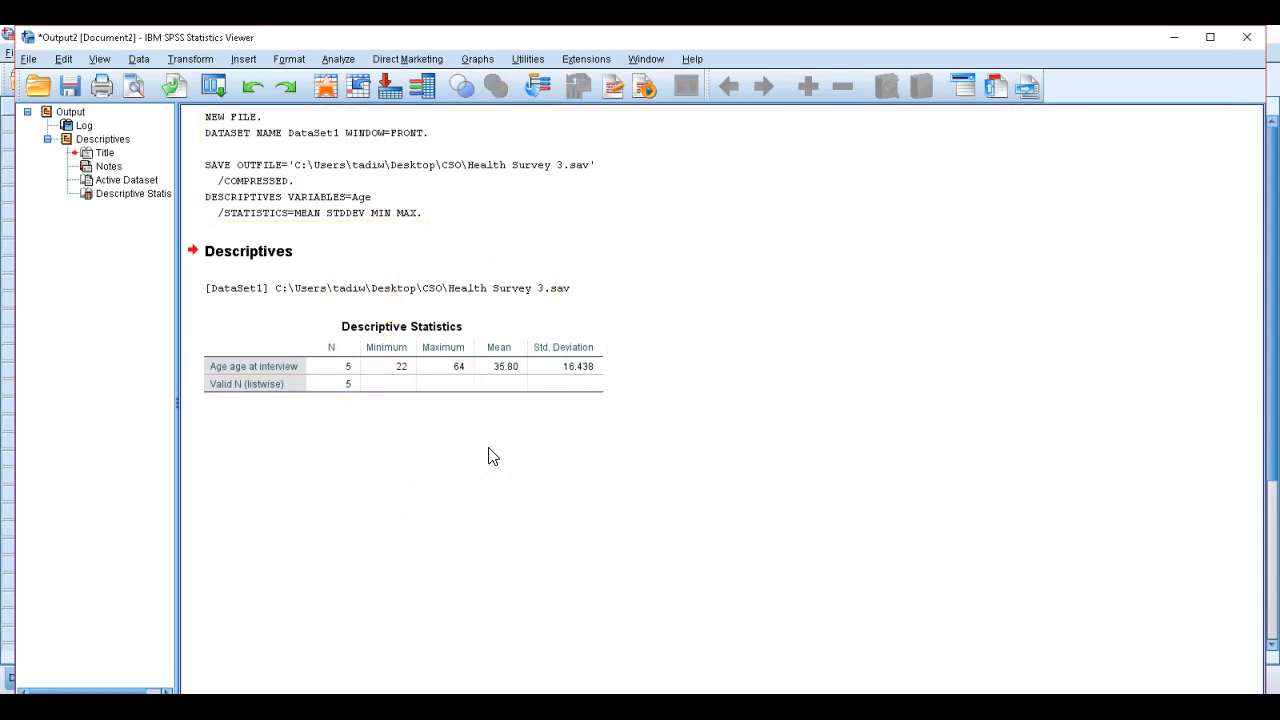
left_click(380, 395)
left_click(286, 432)
left_click(376, 384)
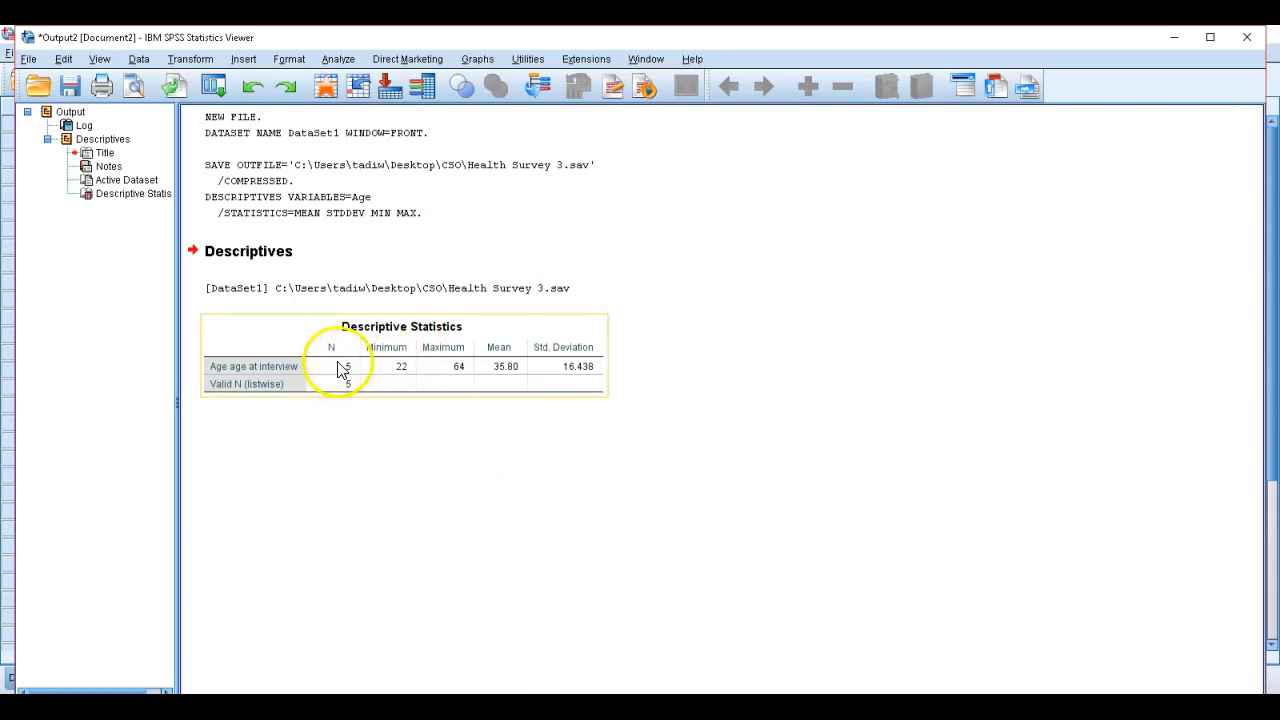
left_click(352, 407)
left_click(348, 372)
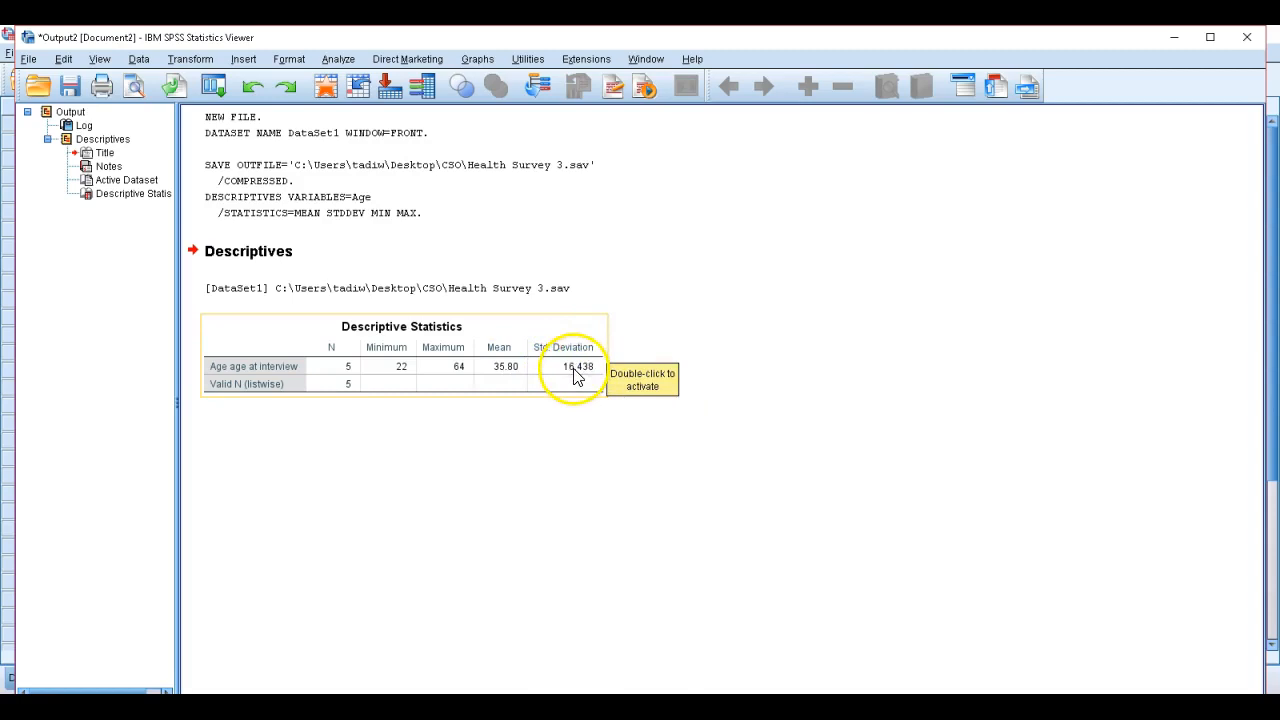
left_click(422, 488)
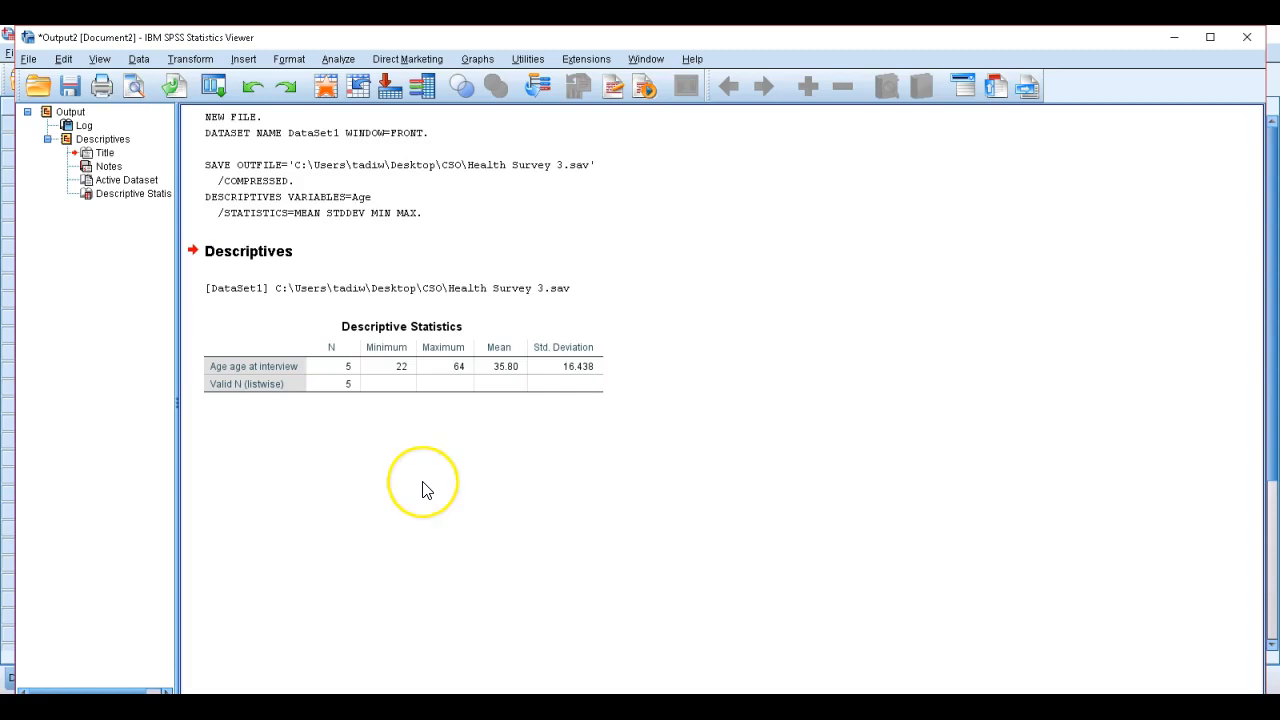